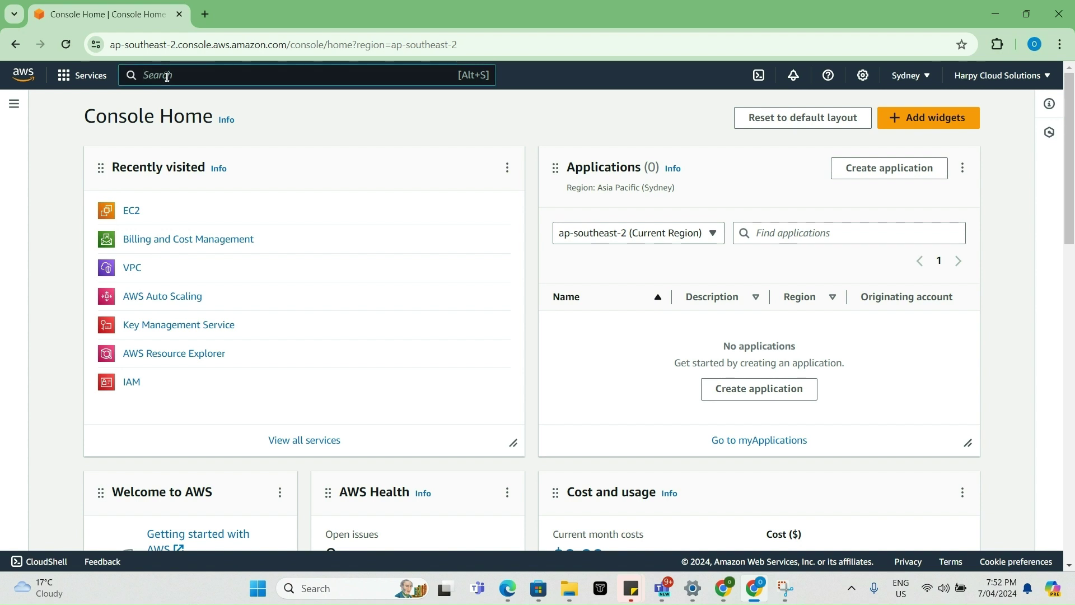
- Open the VPC console by searching 'vpc', and briefly view the architecture diagram
left_click(166, 76)
type("vpc")
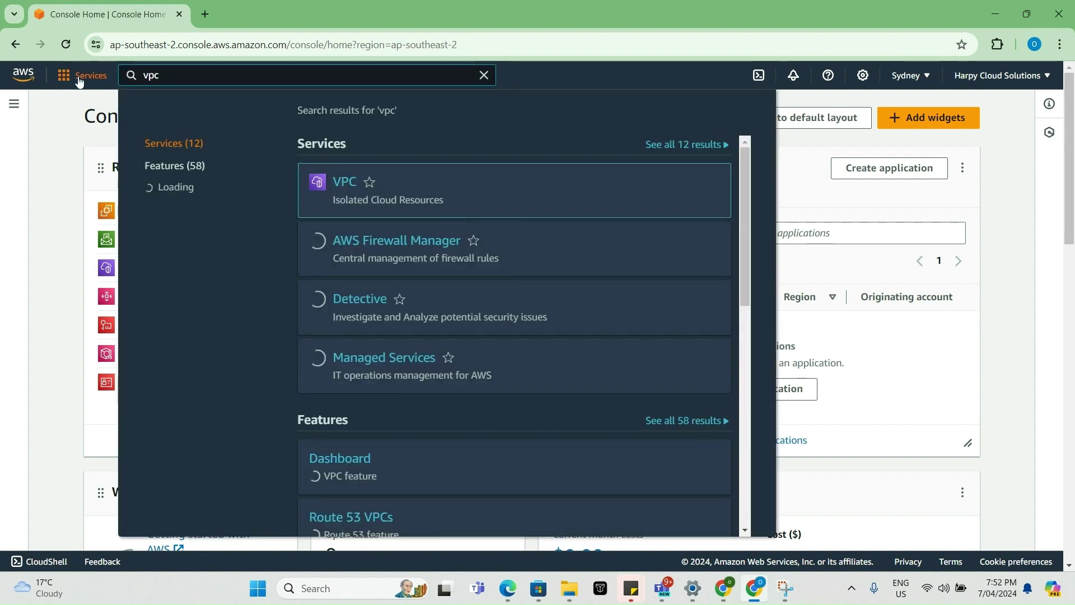
left_click(77, 81)
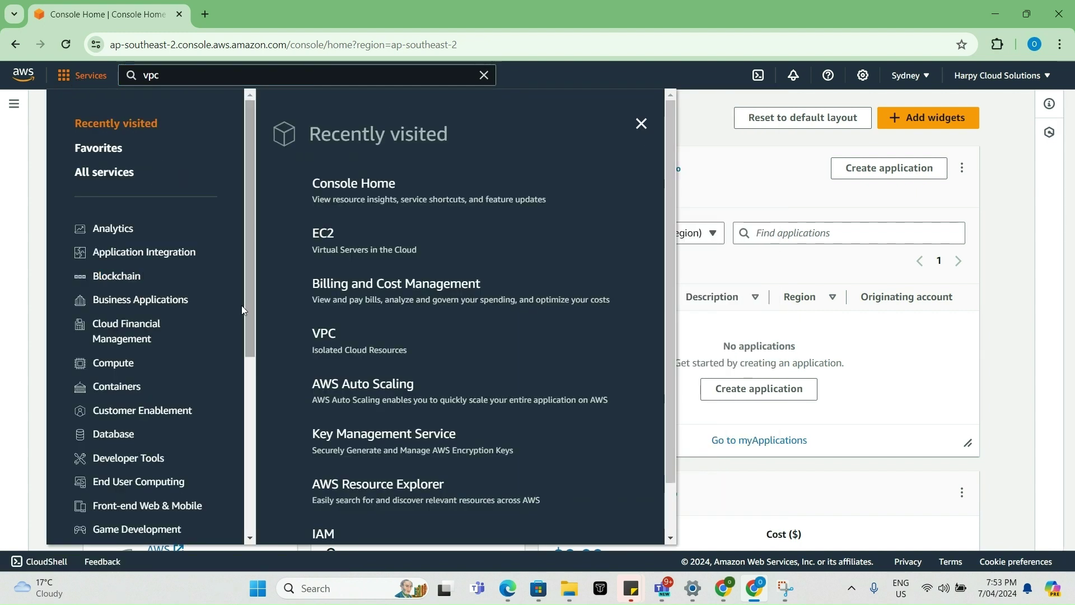
left_click(328, 337)
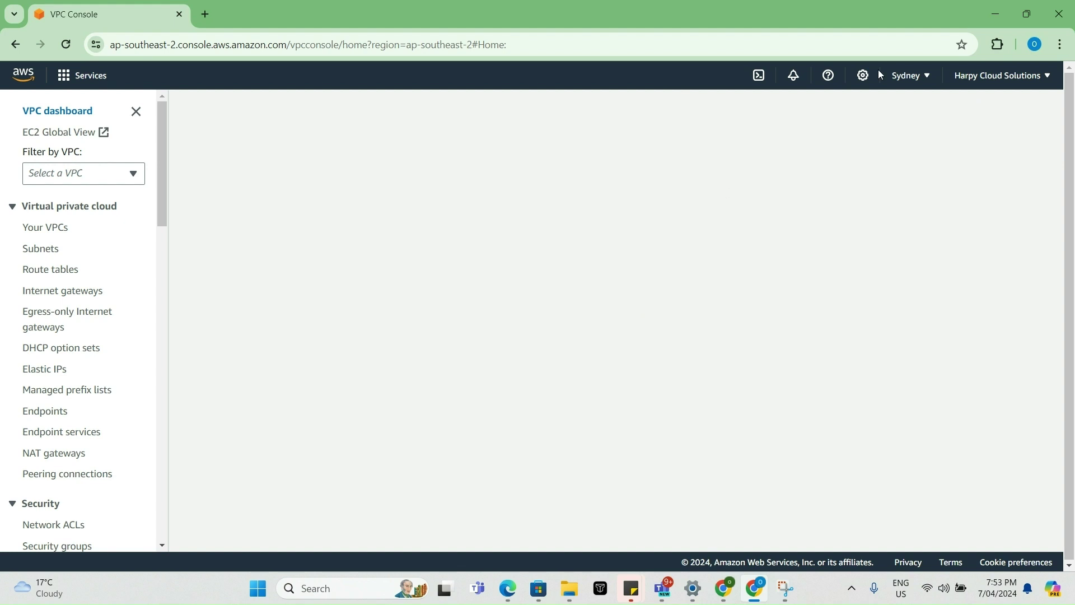
left_click(995, 15)
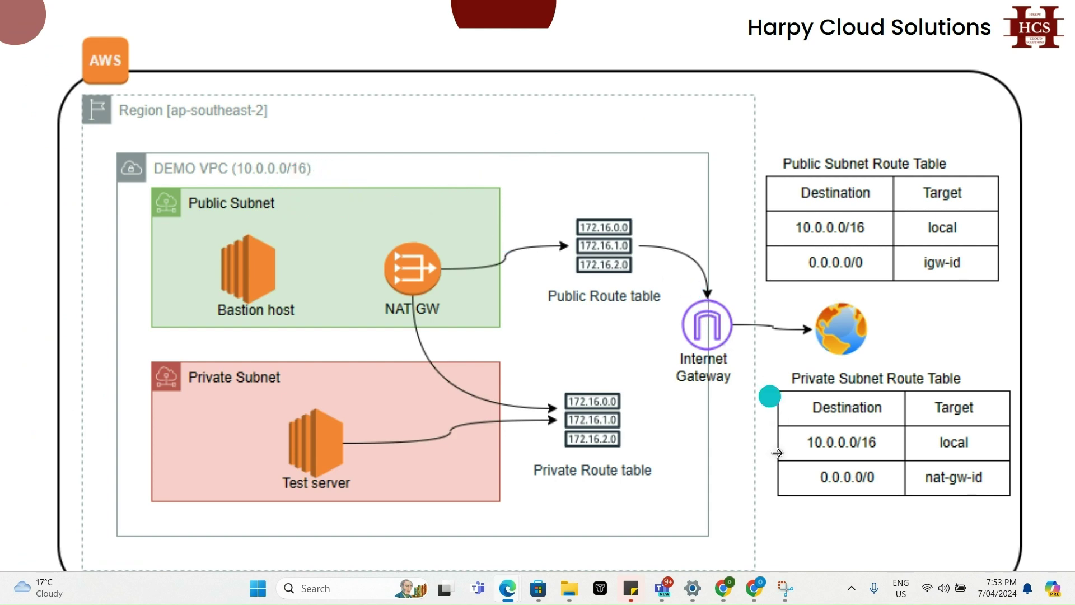
left_click(754, 588)
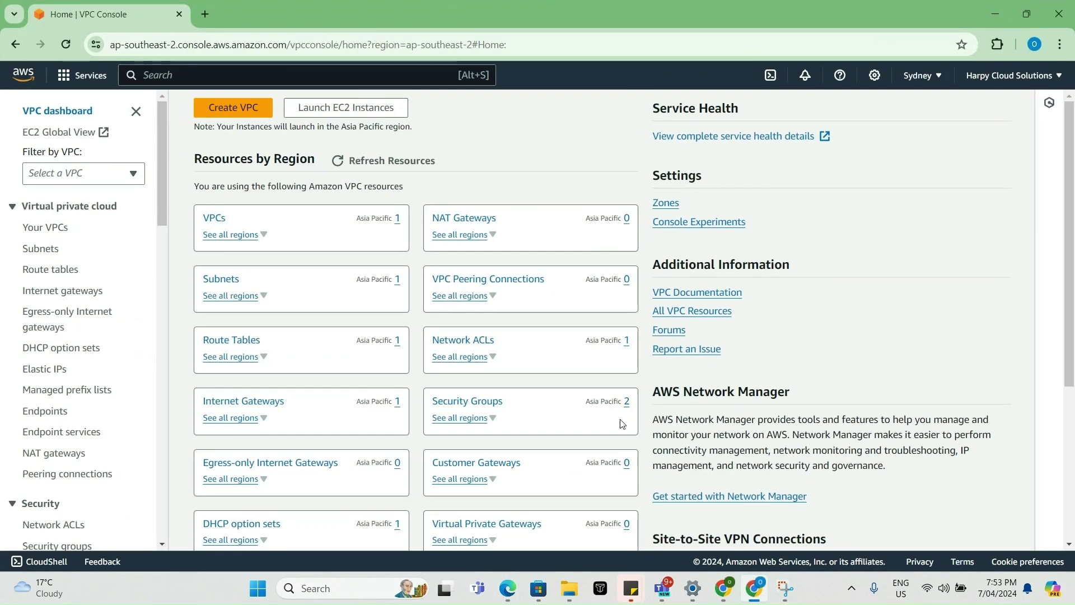
- Create a VPC-only VPC named 'Demo VPC' with IPv4 CIDR 10.0.0.0/16
left_click(213, 219)
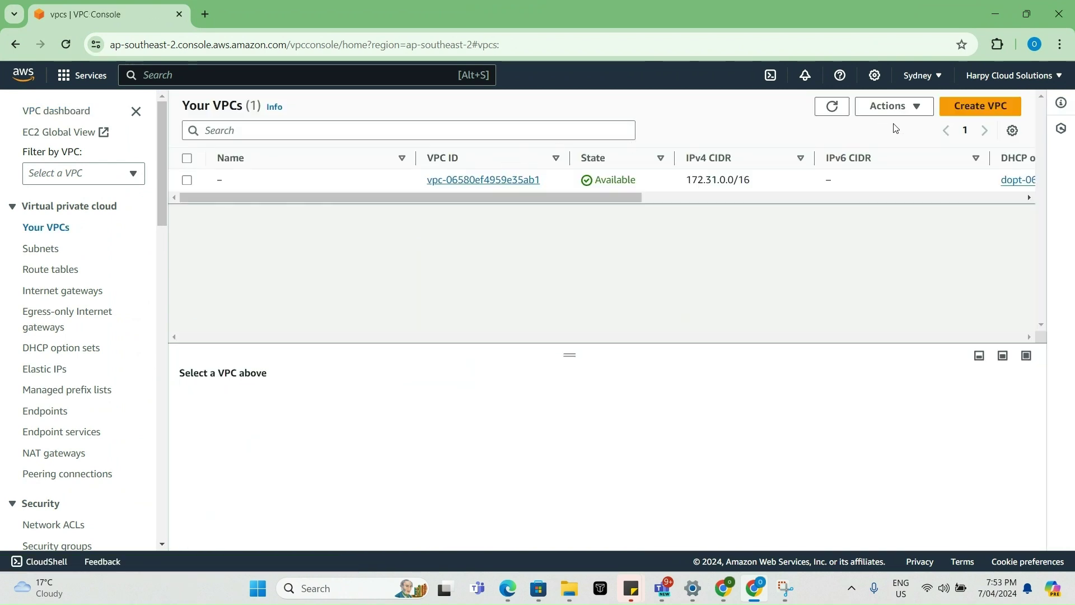
left_click(973, 107)
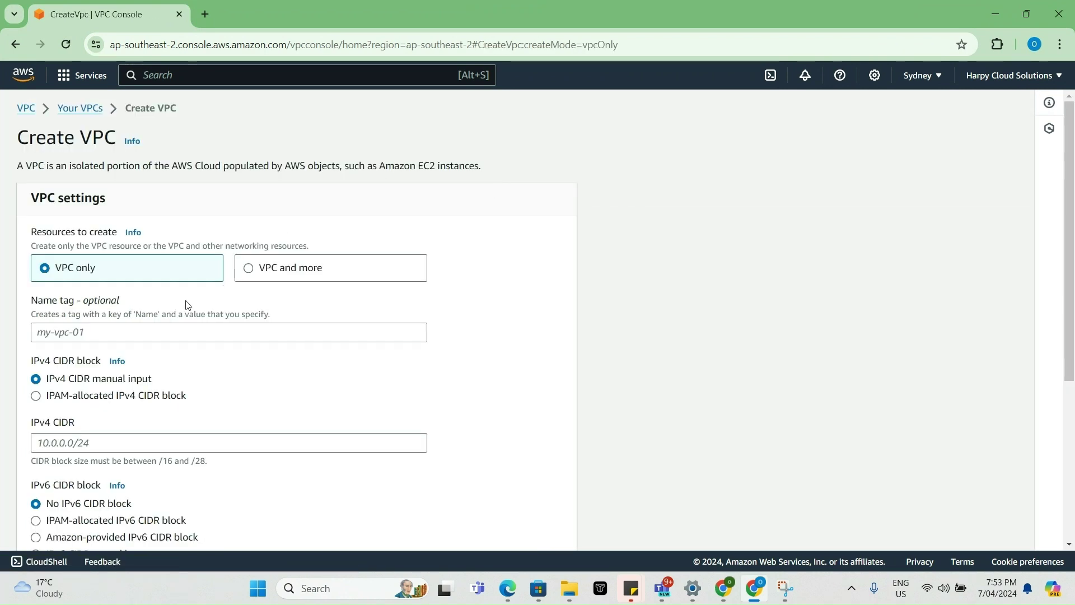
left_click(141, 332)
type("Demo VPC")
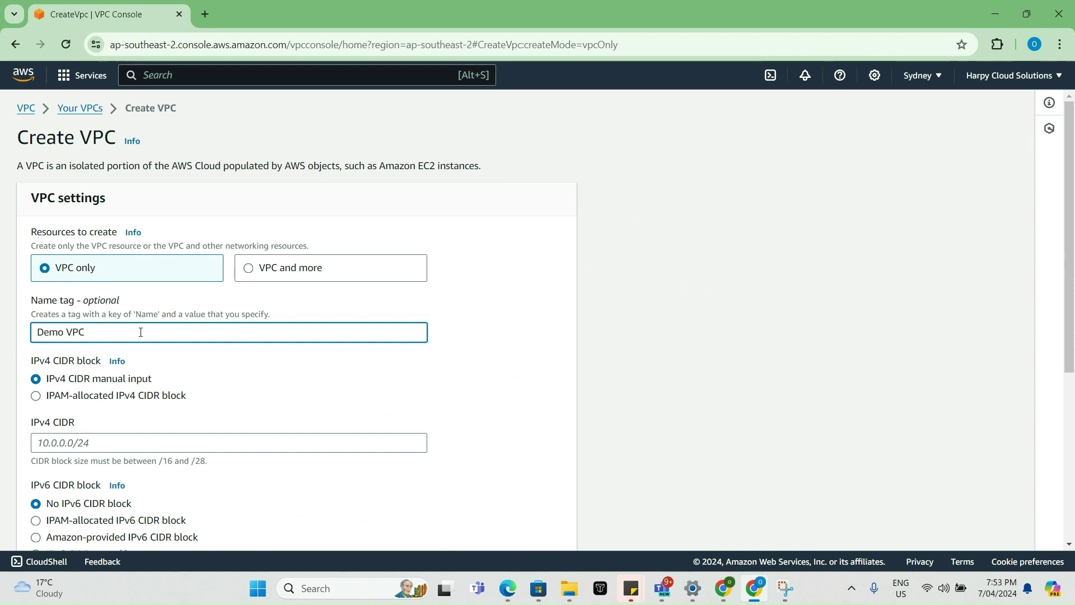
left_click(69, 444)
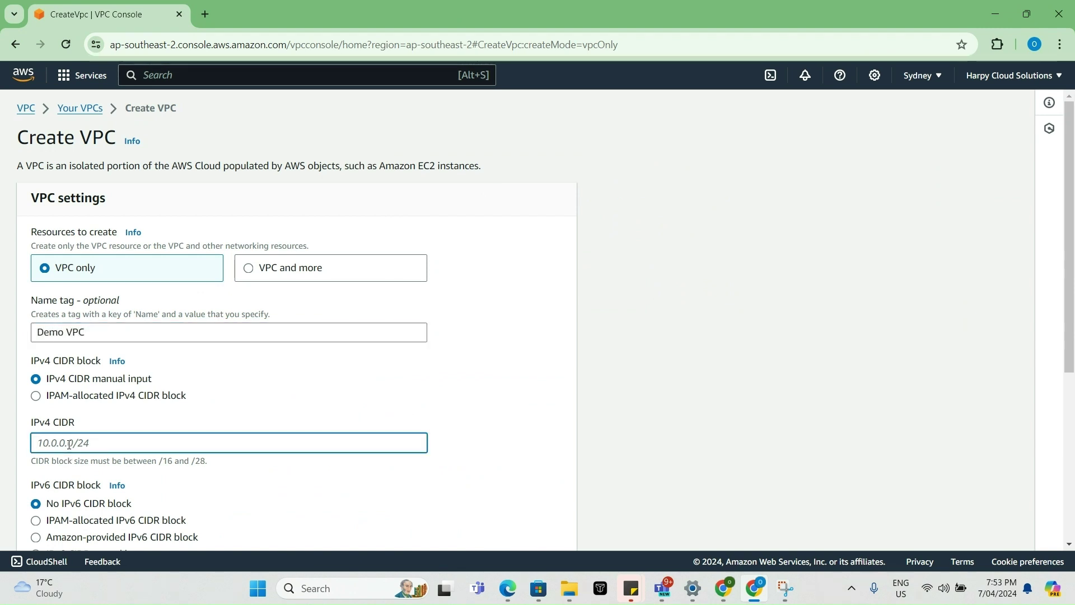
type("10.0.0.0/16")
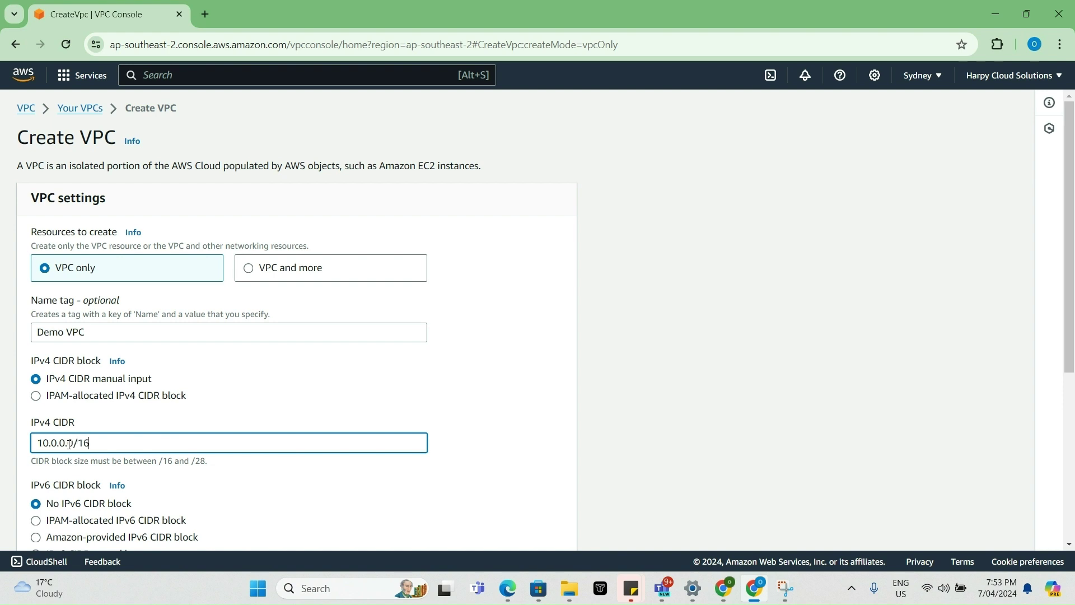
scroll(212, 403, "down", 5)
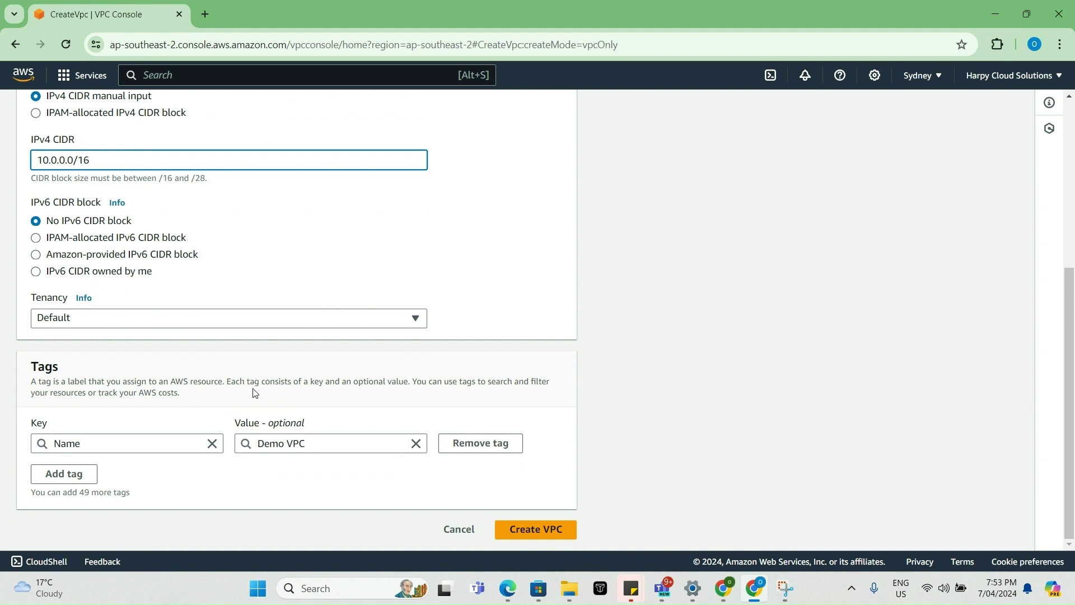
scroll(266, 292, "up", 5)
scroll(267, 293, "down", 5)
left_click(551, 536)
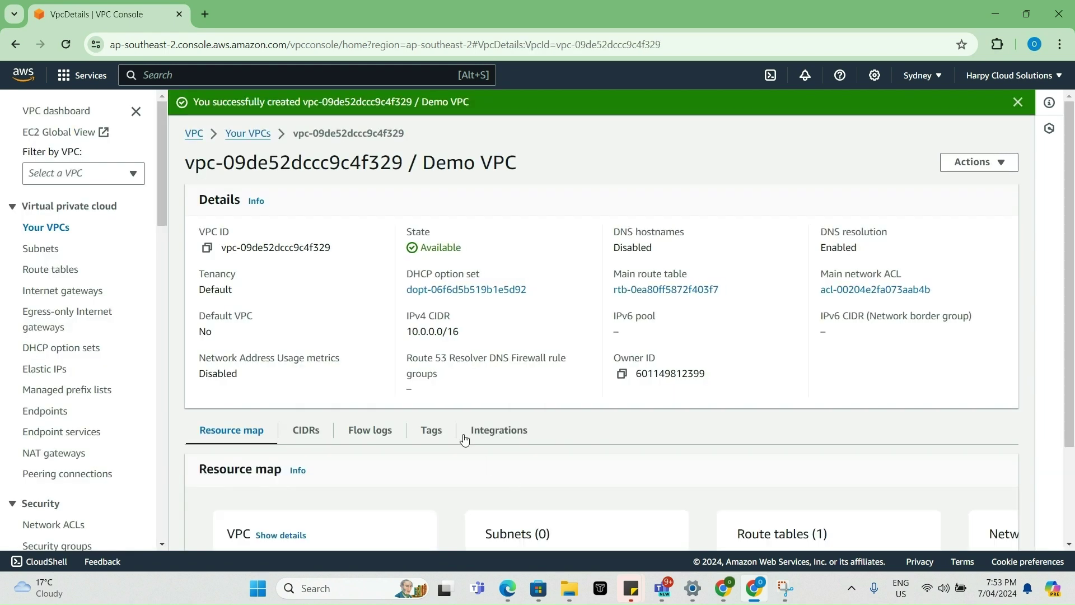
- Start a new subnet in Demo VPC named 'Public Subnet'
left_click(39, 251)
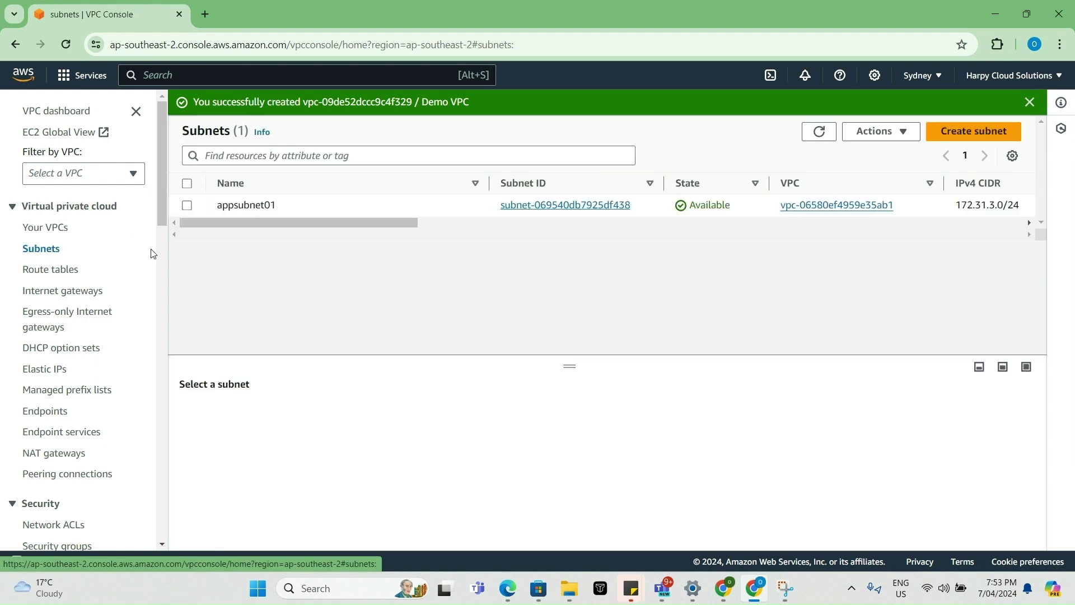
left_click(966, 134)
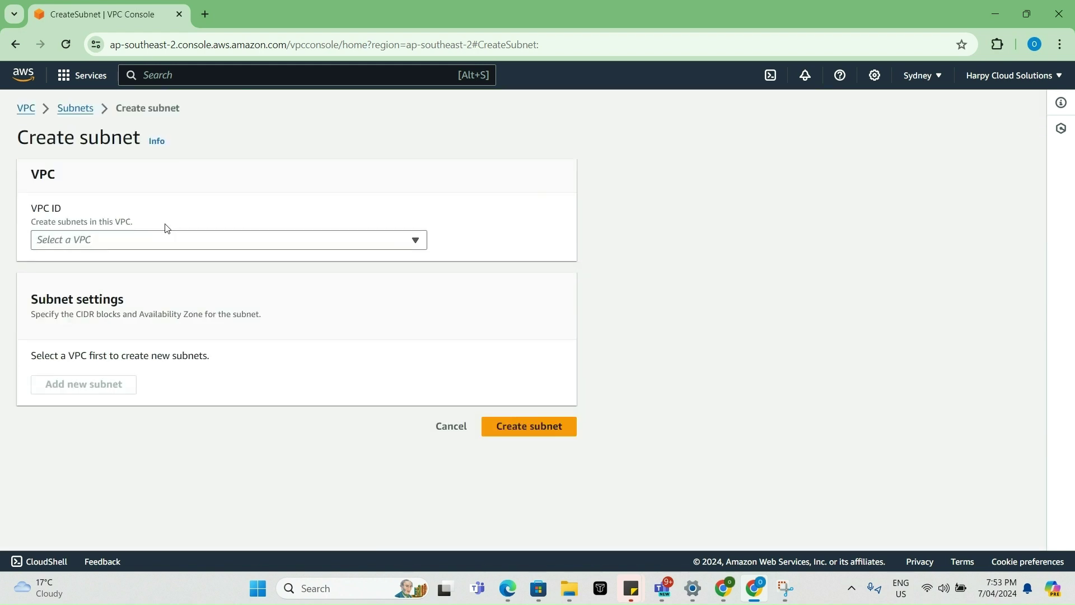
left_click(159, 243)
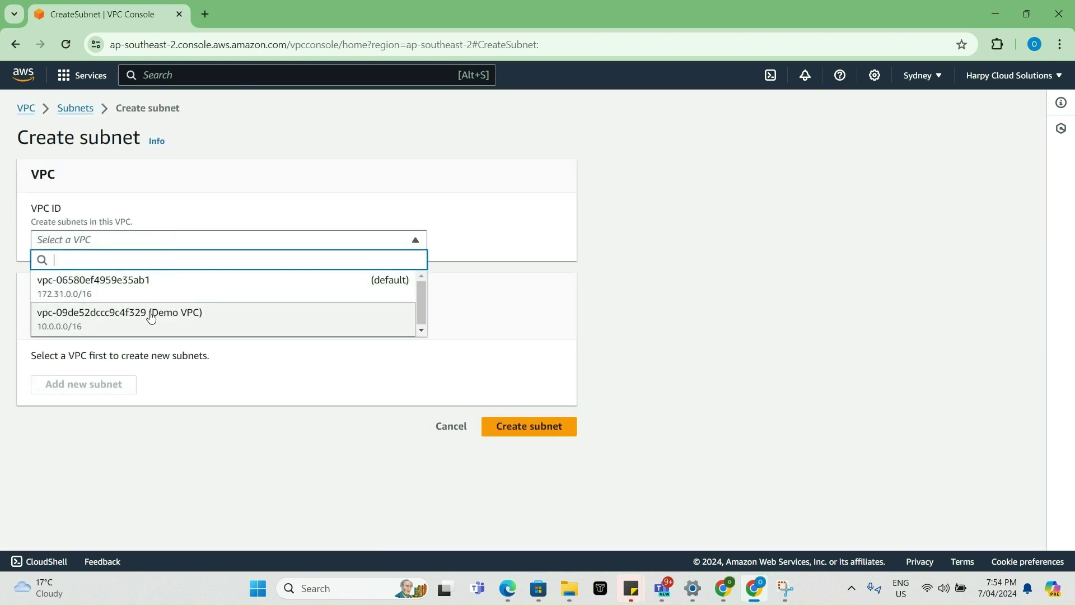
left_click(149, 316)
scroll(116, 433, "down", 4)
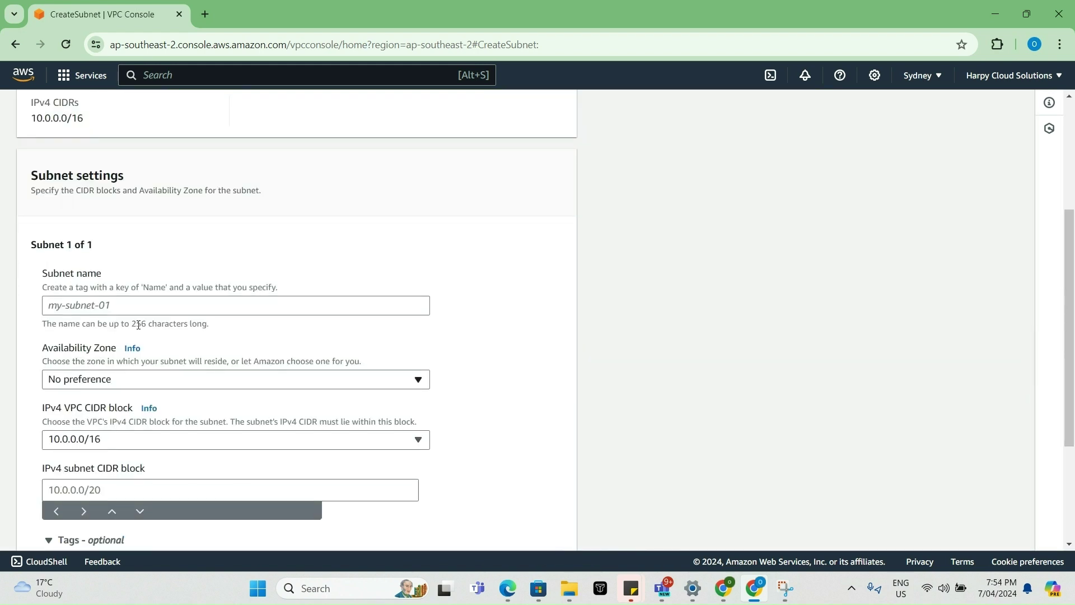
left_click(142, 307)
type("Pub")
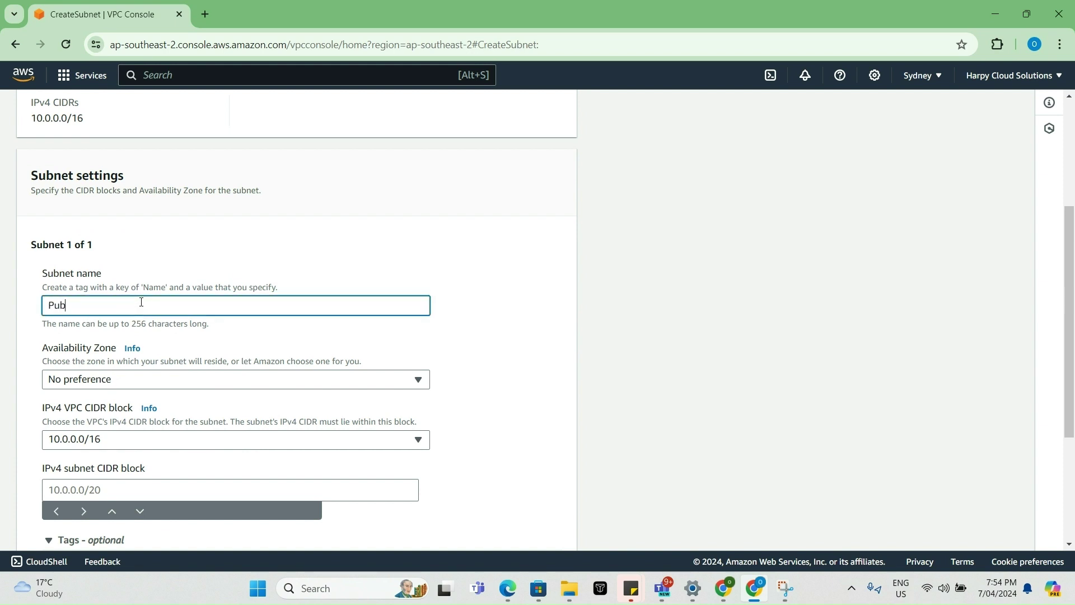
type("lic Subnet")
- Place the subnet in ap-southeast-2a with CIDR 10.0.1.0/24 and create it
left_click(217, 374)
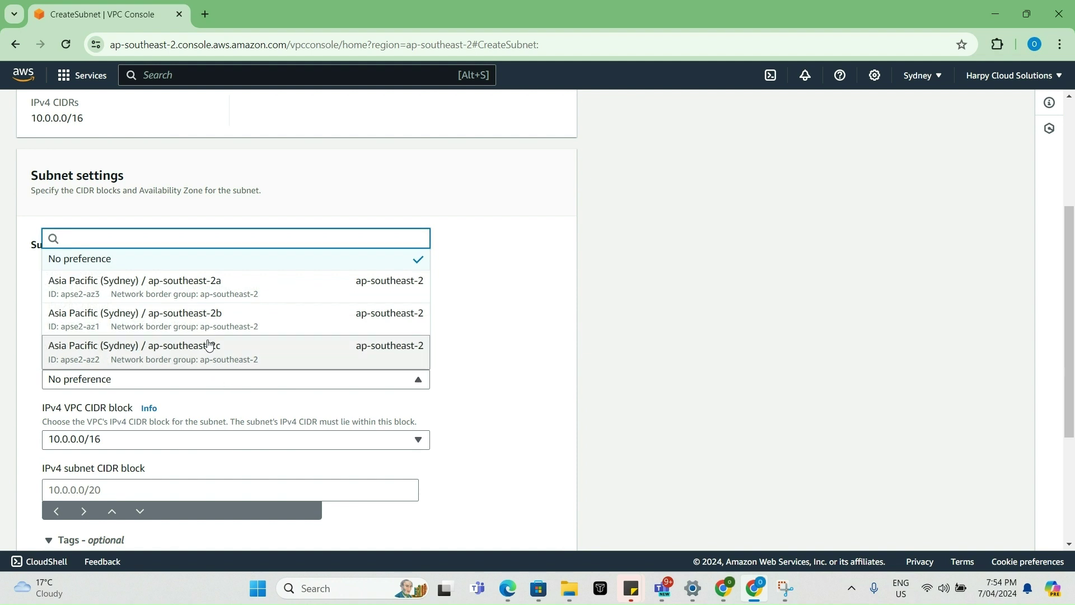
left_click(196, 290)
scroll(467, 421, "down", 3)
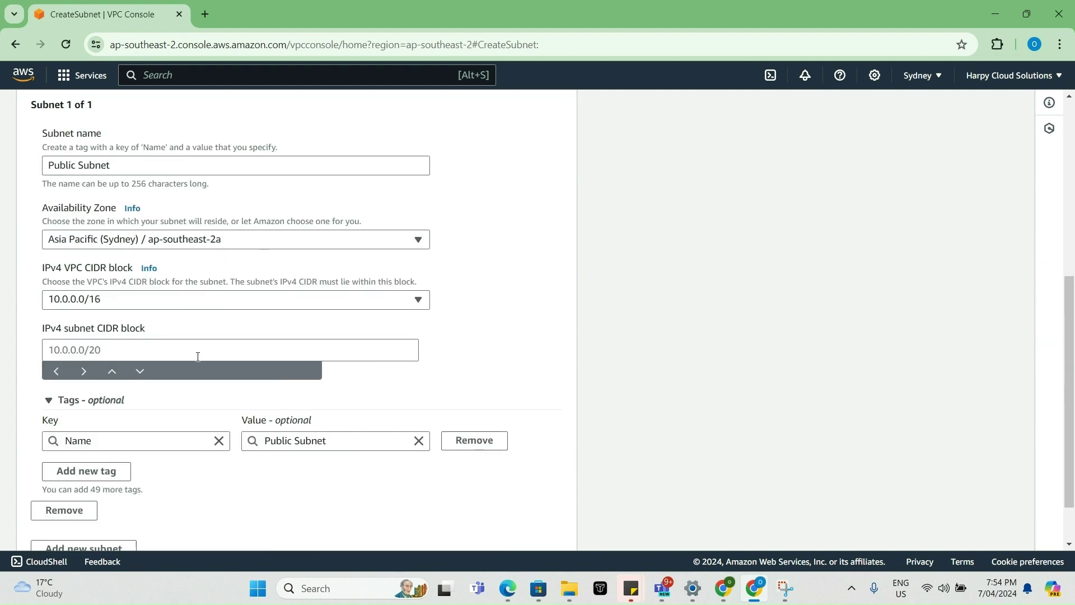
left_click(194, 351)
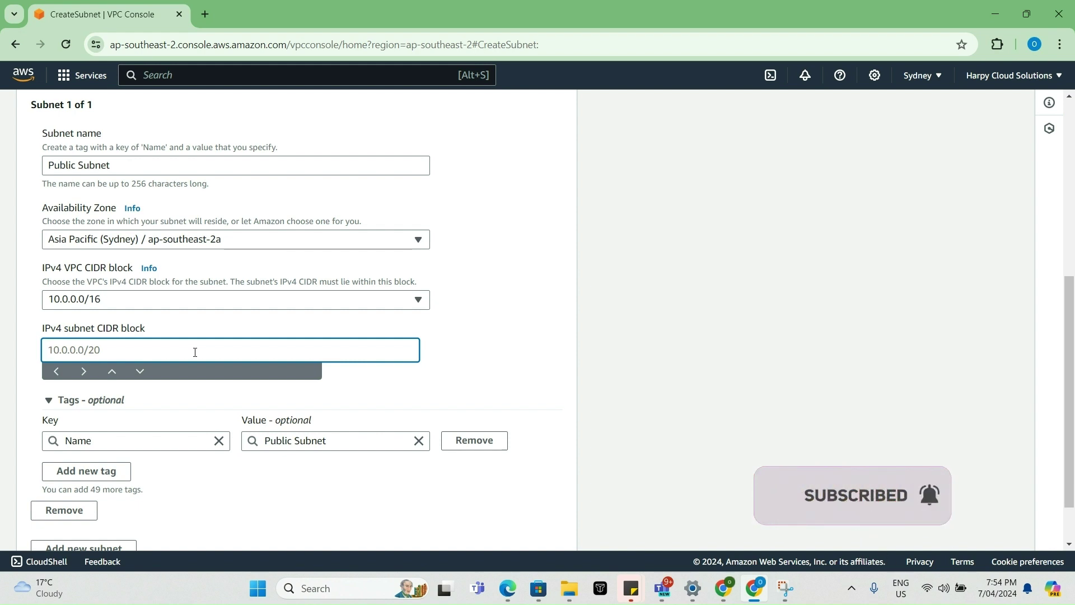
type("10.")
type("0.1.0/")
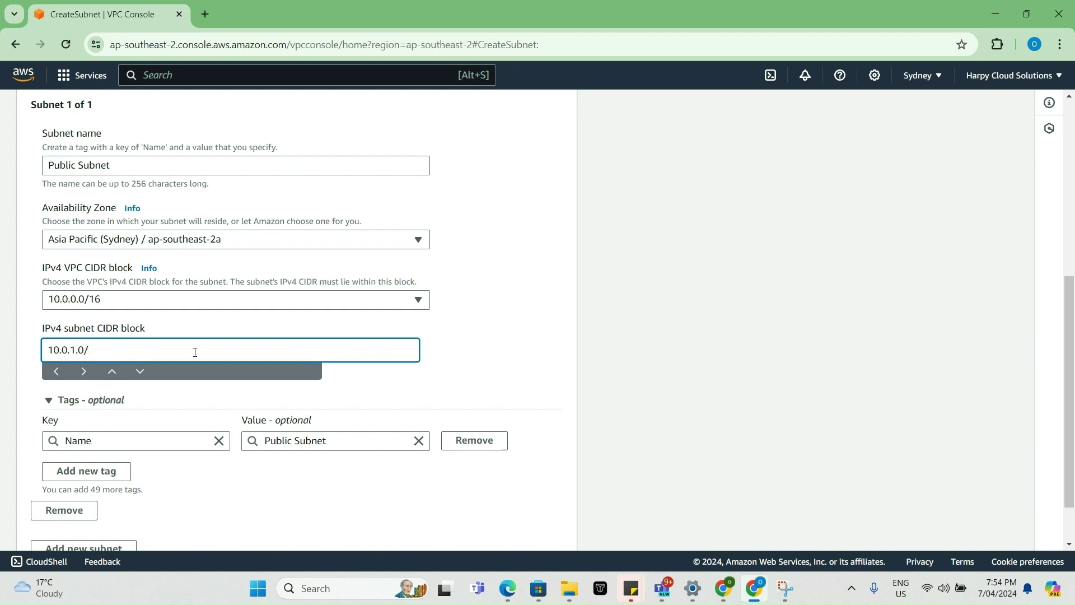
type("24")
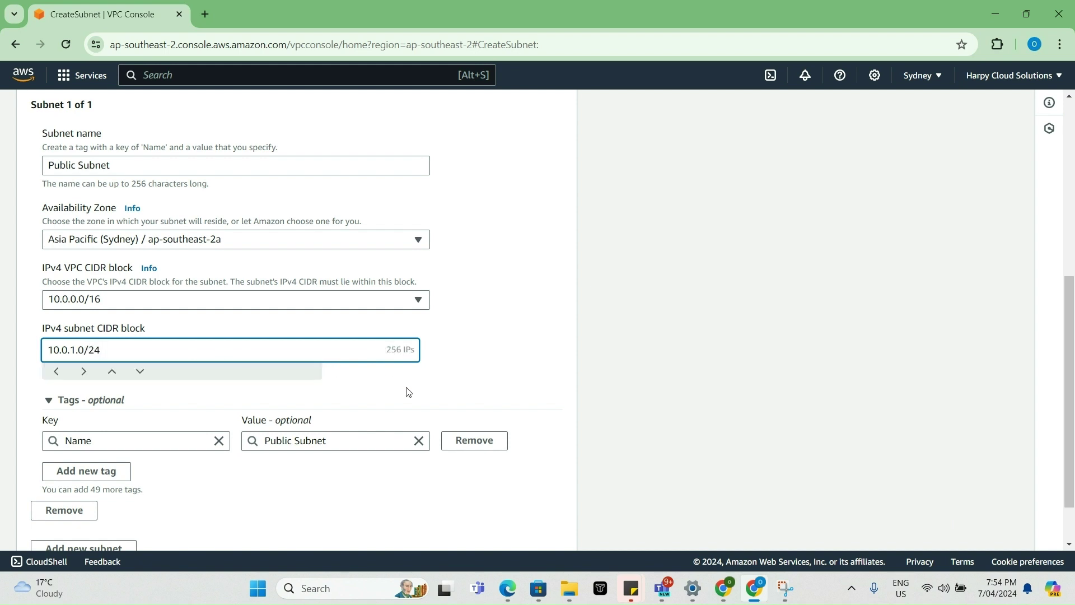
left_click(533, 401)
scroll(533, 401, "down", 2)
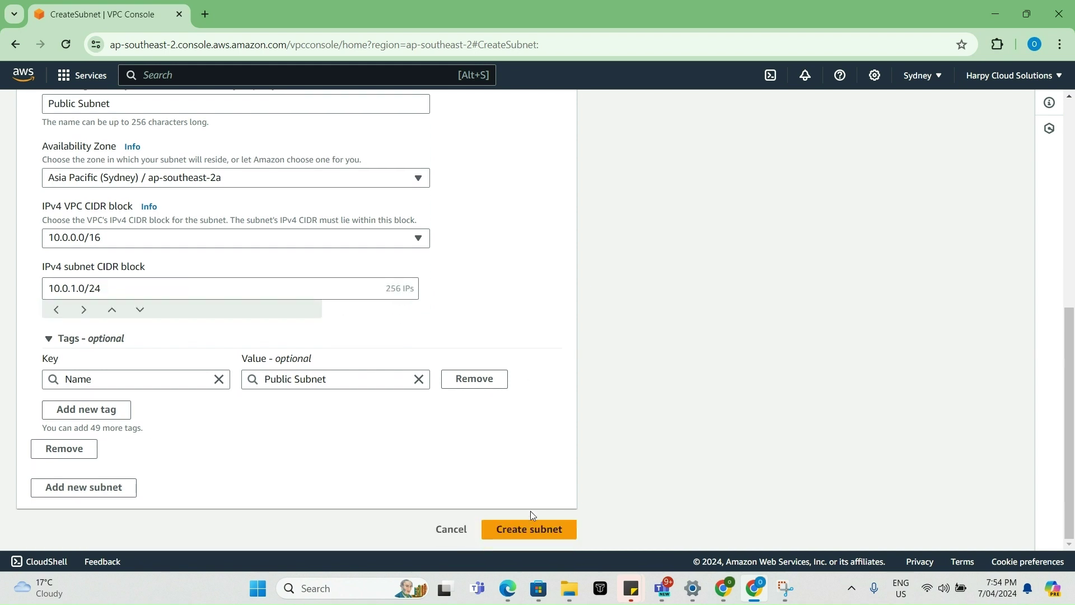
left_click(530, 531)
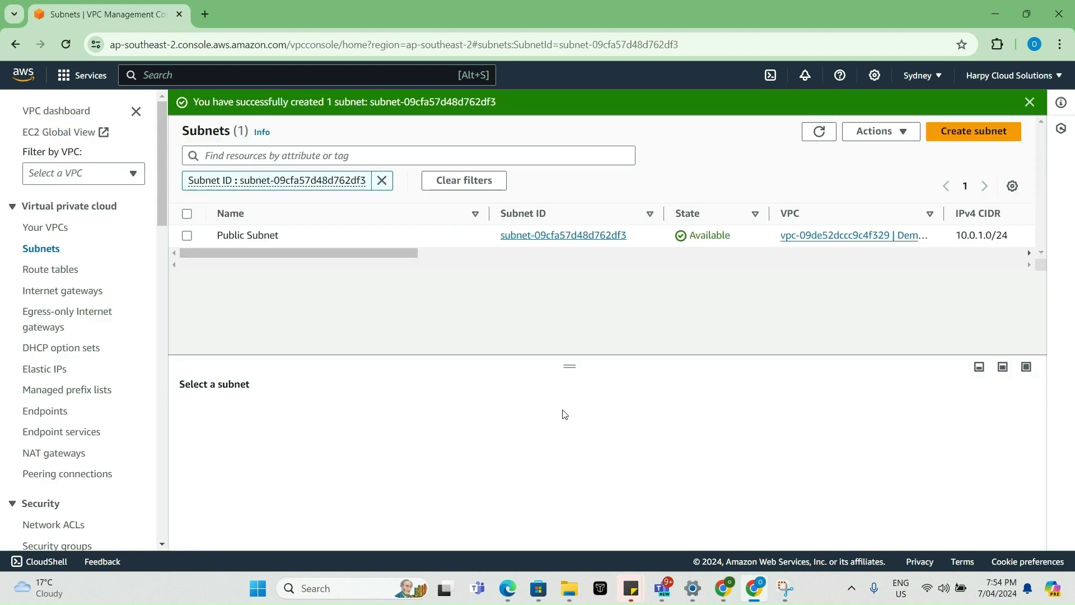
- Start another subnet in Demo VPC named 'Private Subnet'
left_click(950, 136)
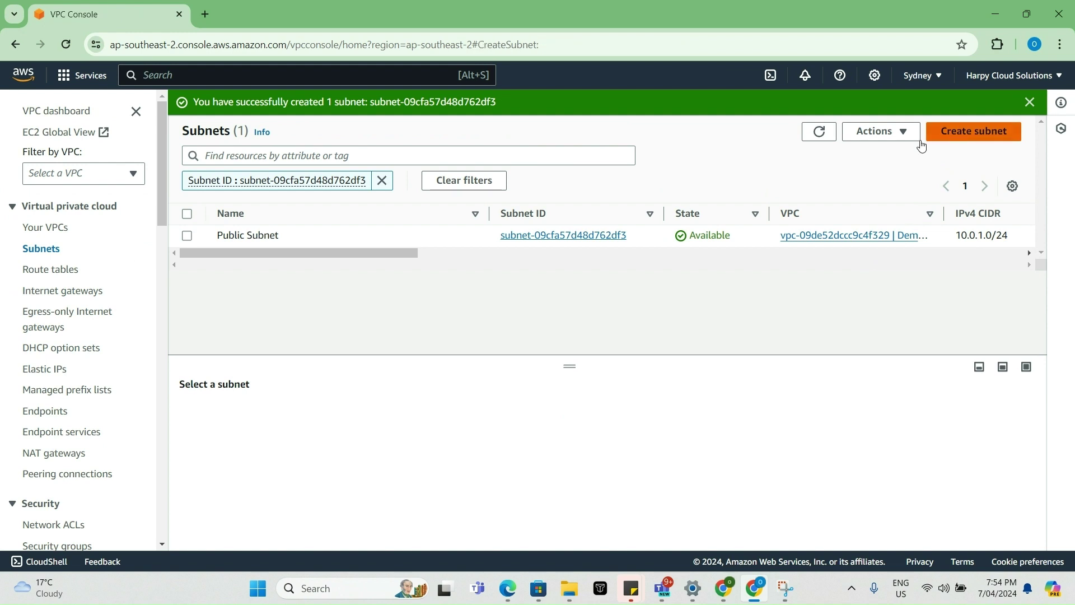
left_click(268, 239)
left_click(248, 314)
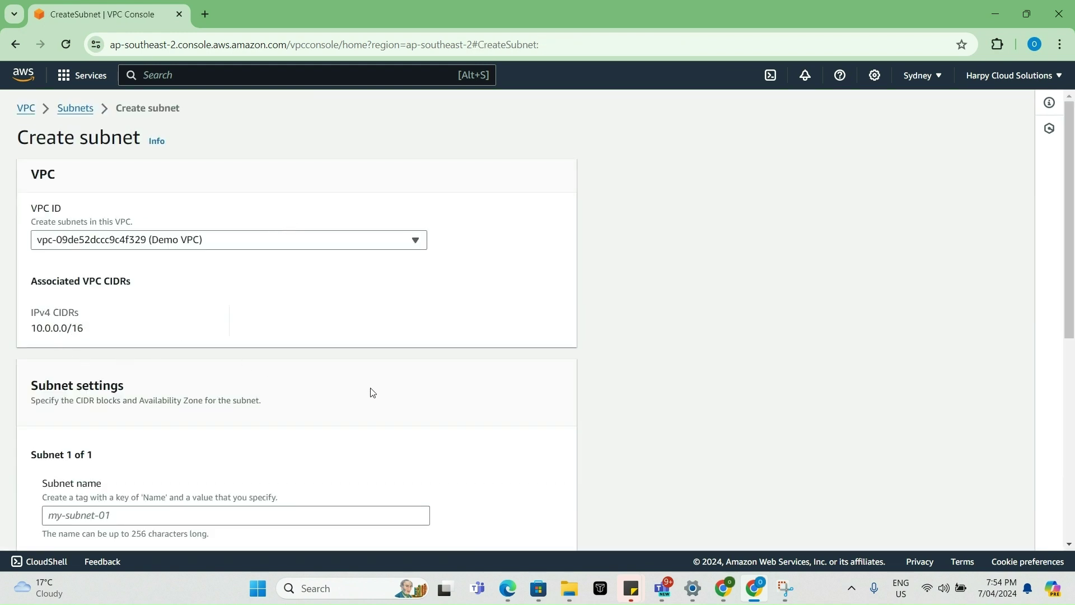
scroll(295, 411, "down", 2)
left_click(230, 374)
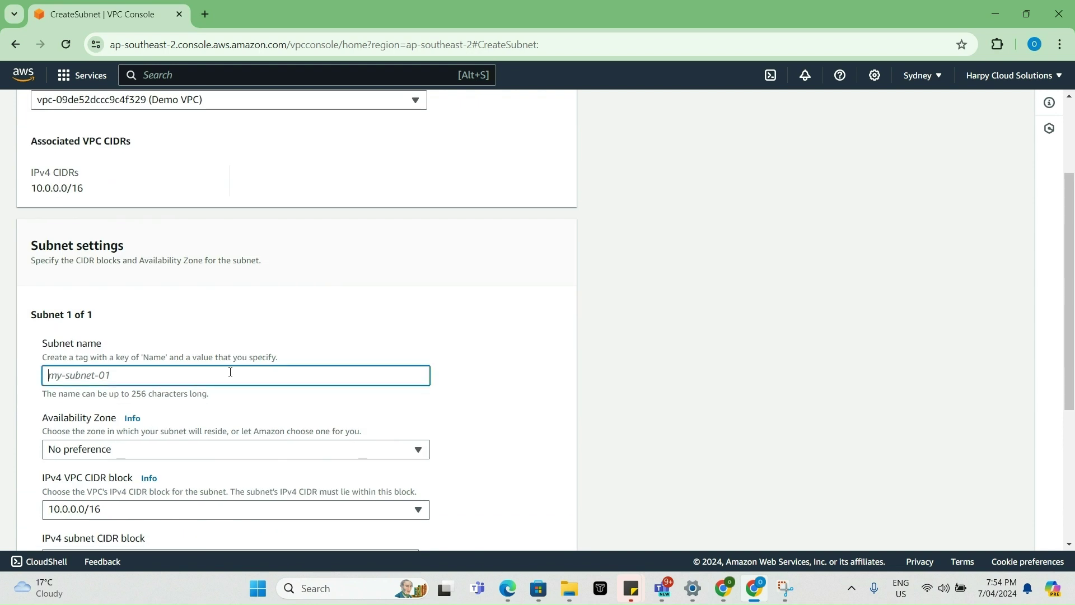
type("Private Subnet")
- Put it in ap-southeast-2a with CIDR 10.0.2.0/23, create it, and clear the subnet filter
scroll(287, 319, "down", 3)
left_click(331, 241)
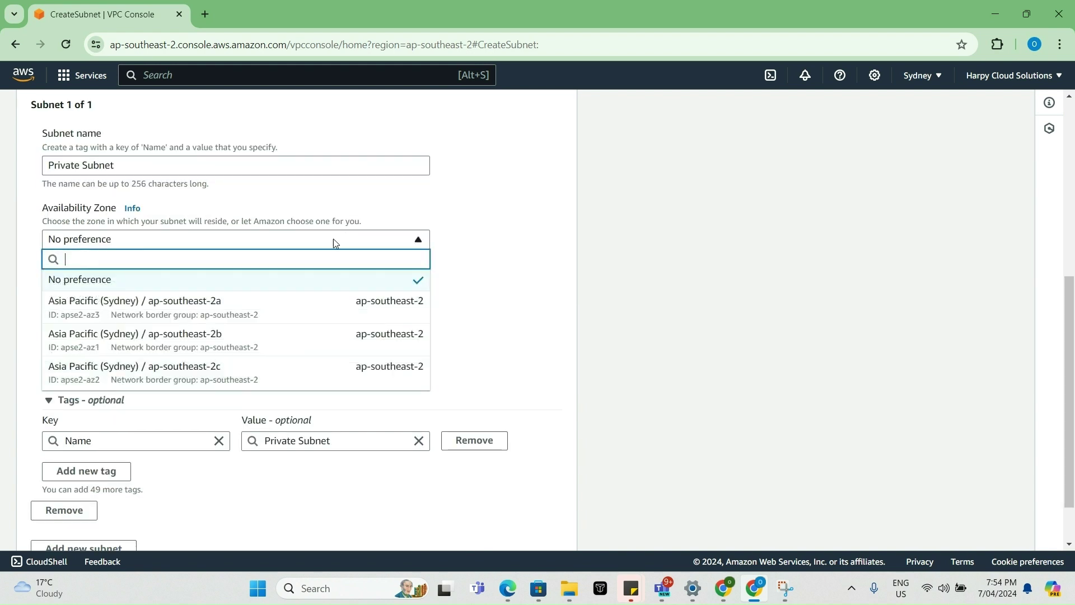
left_click(281, 301)
left_click(93, 352)
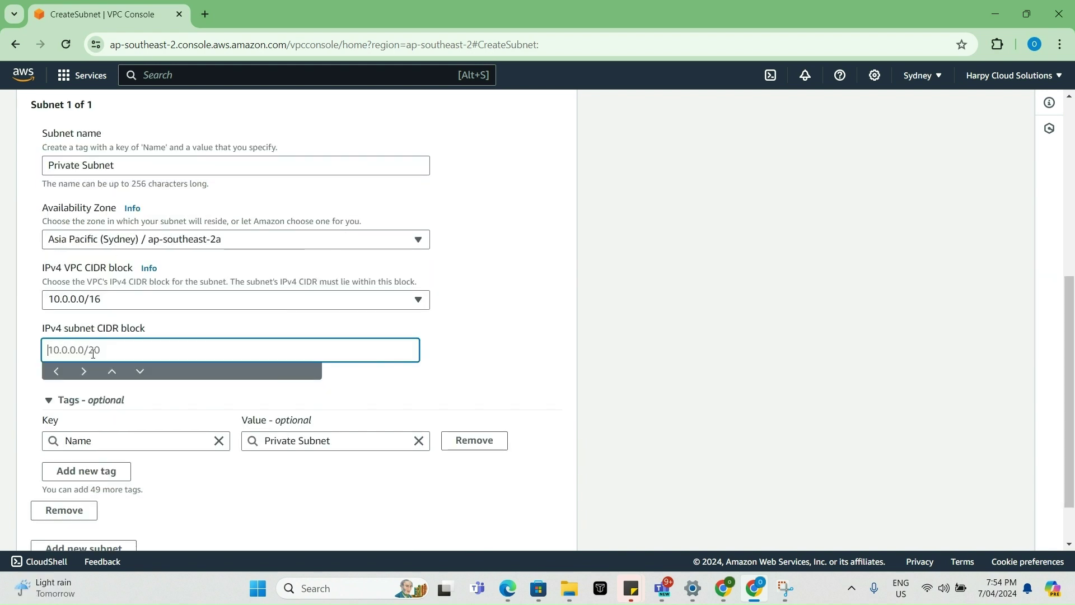
type("10.0.2.0/23")
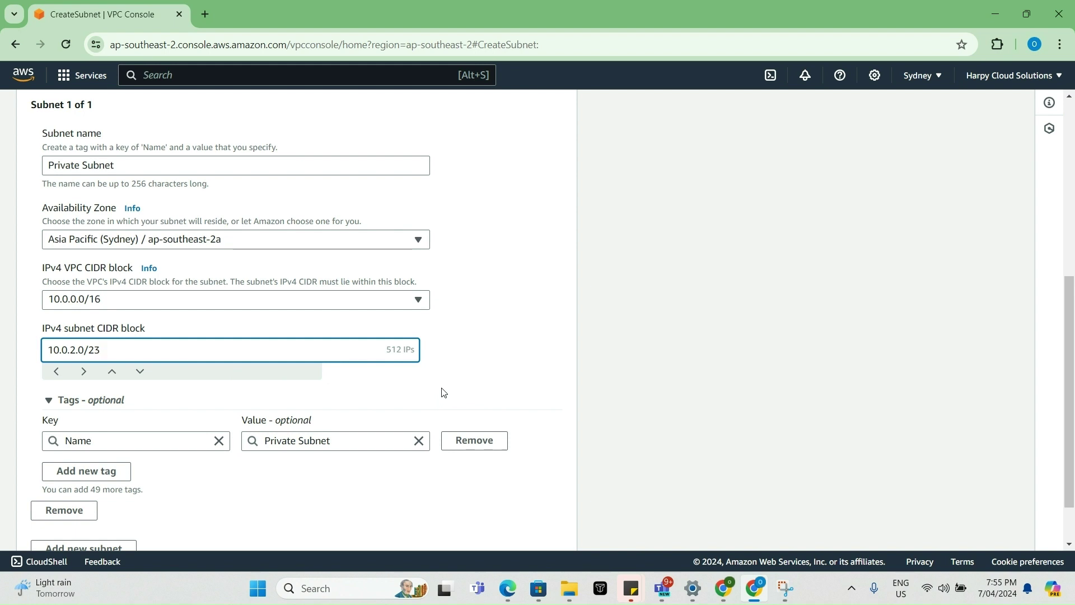
scroll(444, 392, "down", 1)
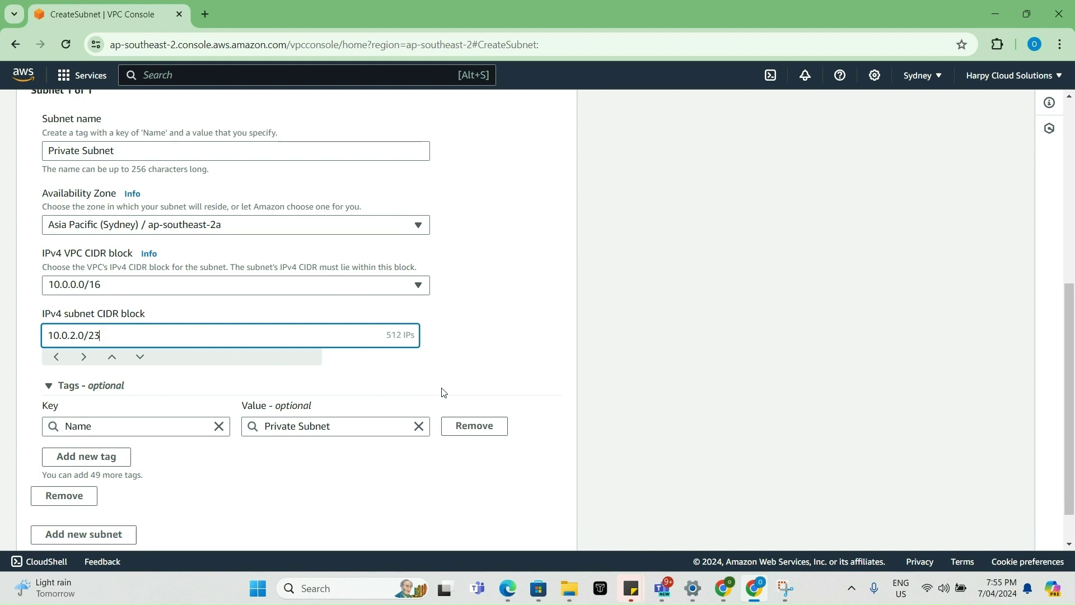
left_click(508, 526)
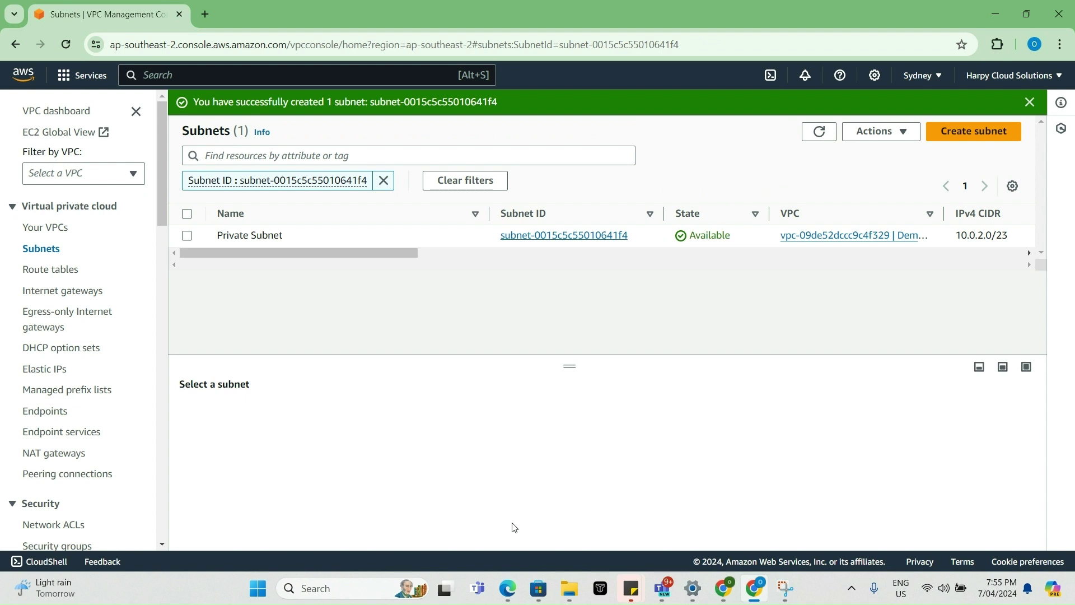
left_click(383, 180)
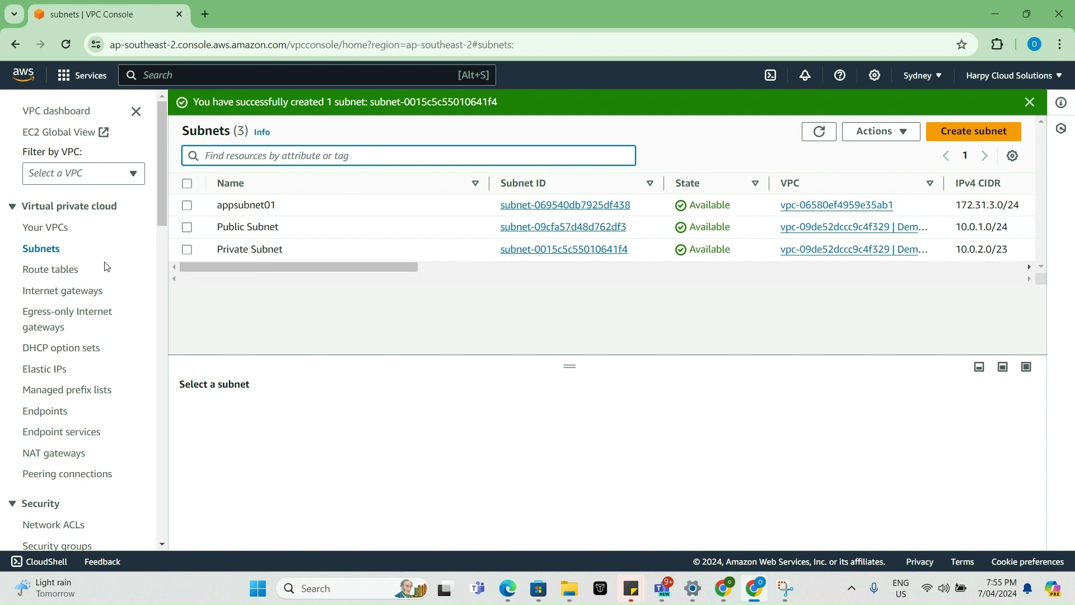
- Create an internet gateway with the name tag 'demo-igw'
left_click(70, 299)
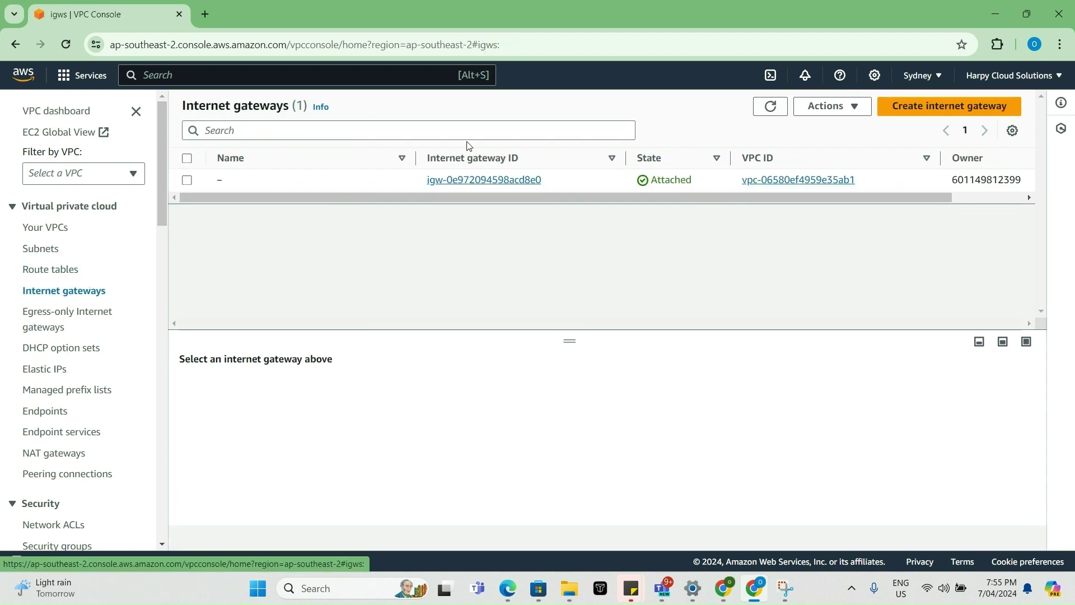
left_click(932, 107)
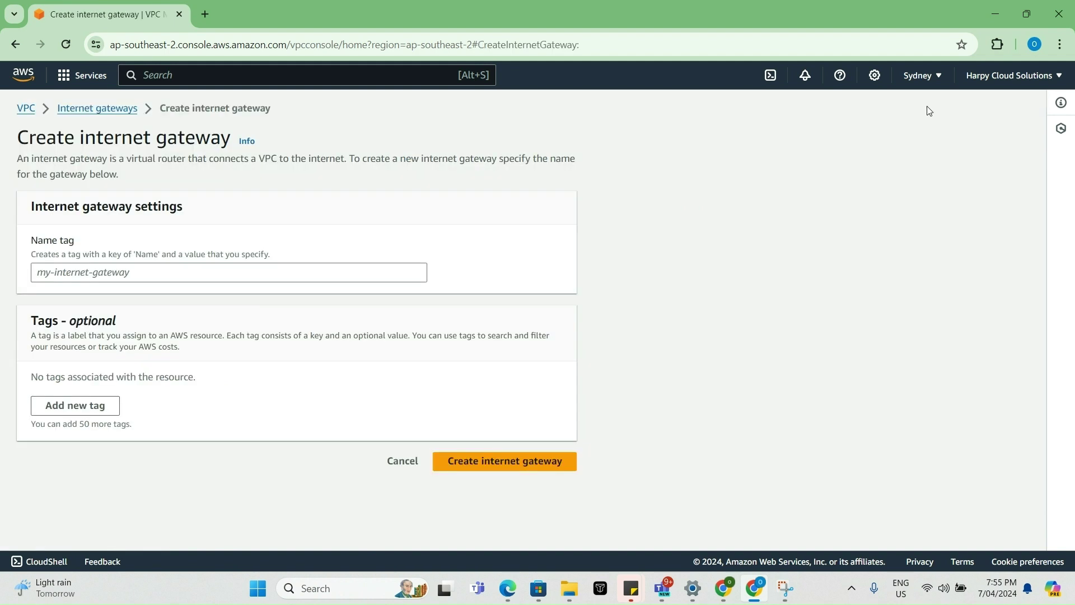
left_click(224, 269)
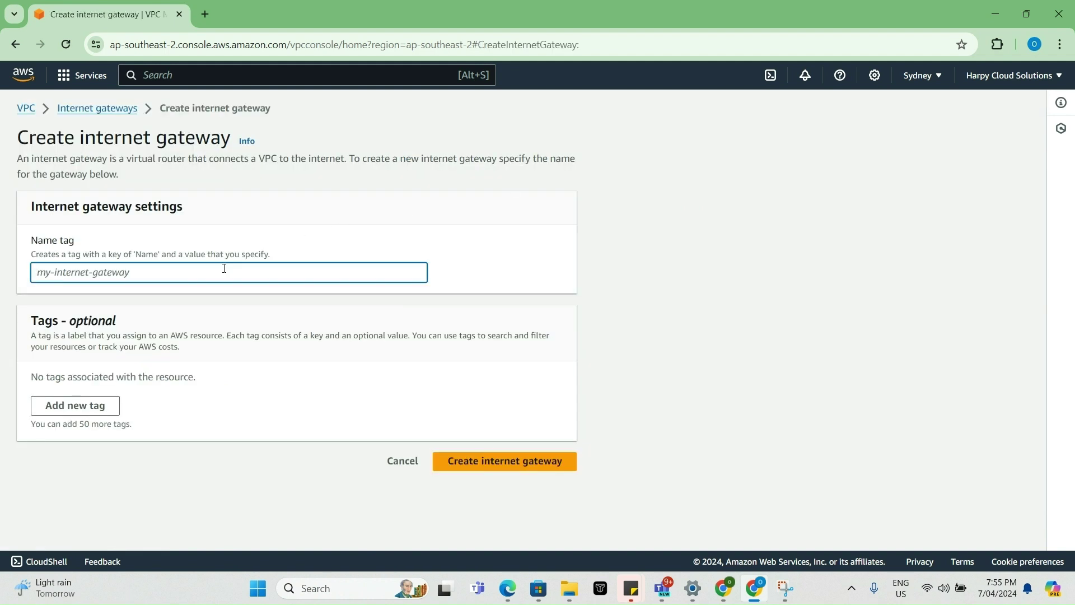
type("demo-")
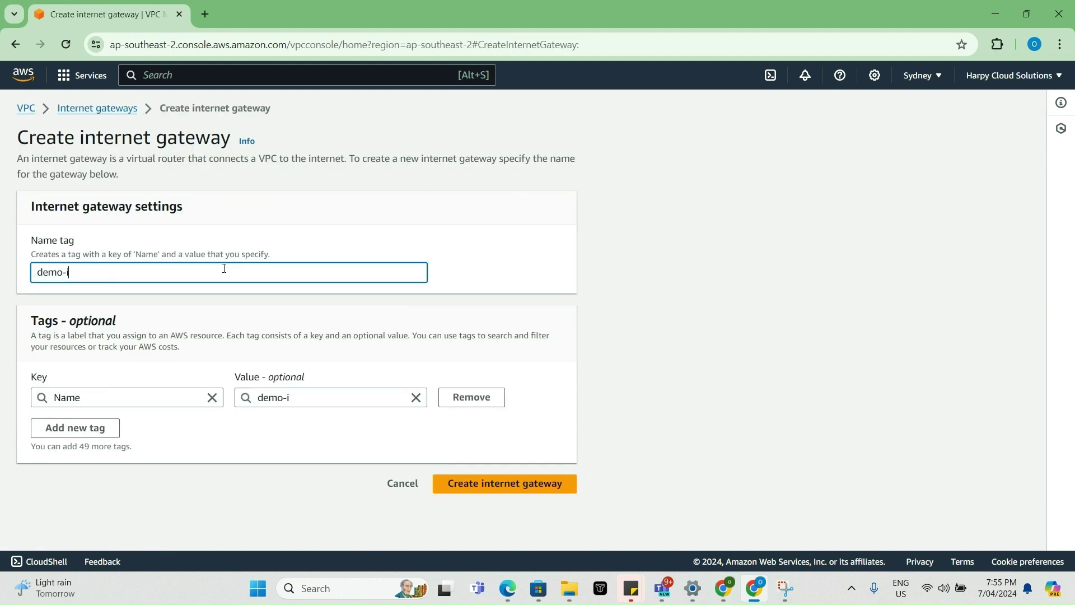
type("igw")
left_click(500, 490)
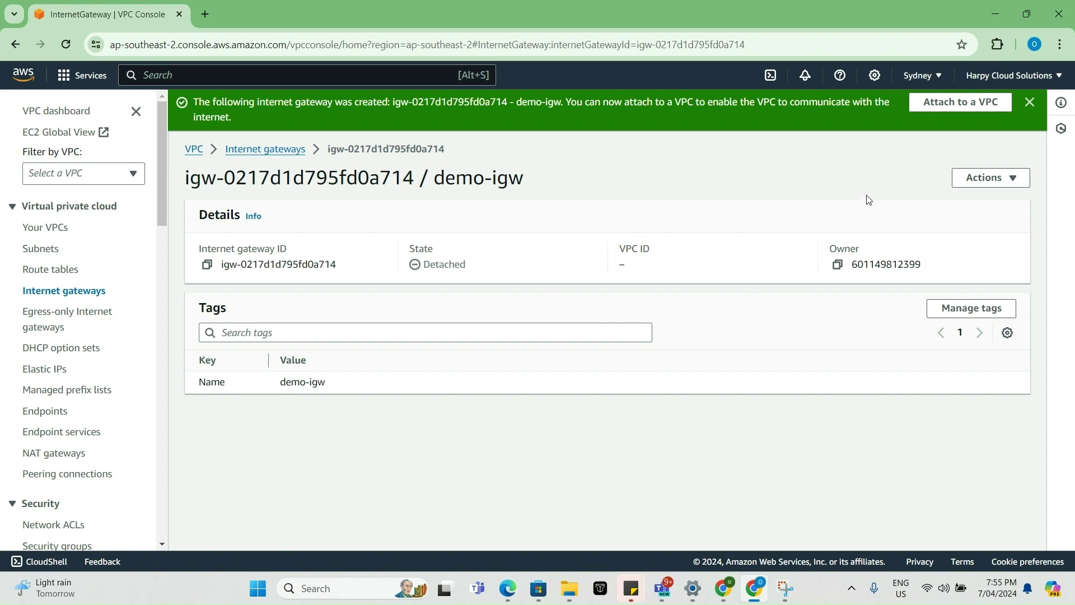
- Attach the demo-igw internet gateway to Demo VPC using Actions > Attach to VPC
left_click(990, 180)
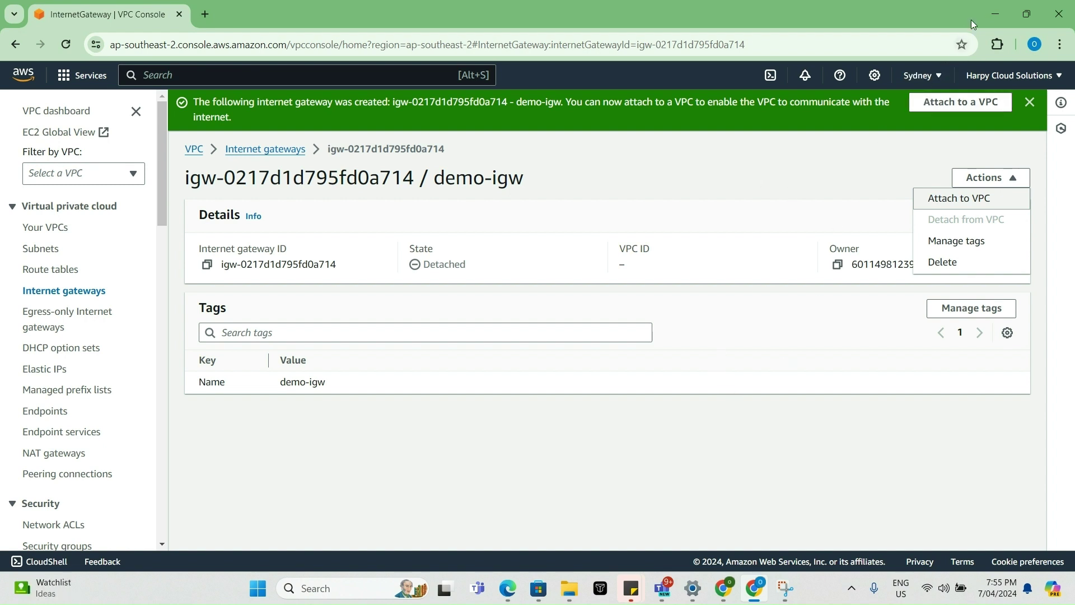
left_click(991, 5)
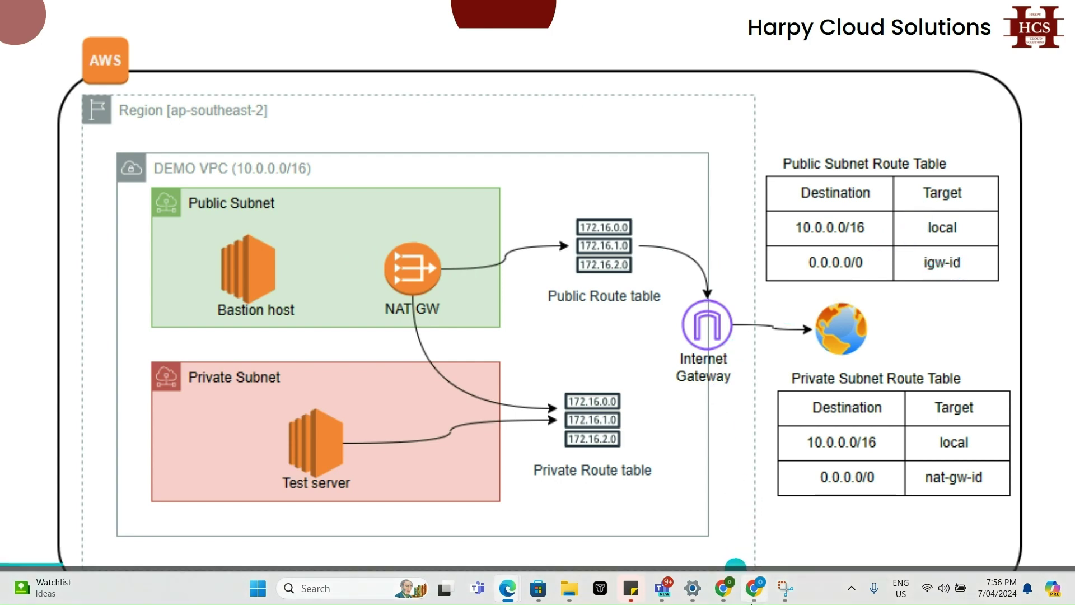
left_click(756, 593)
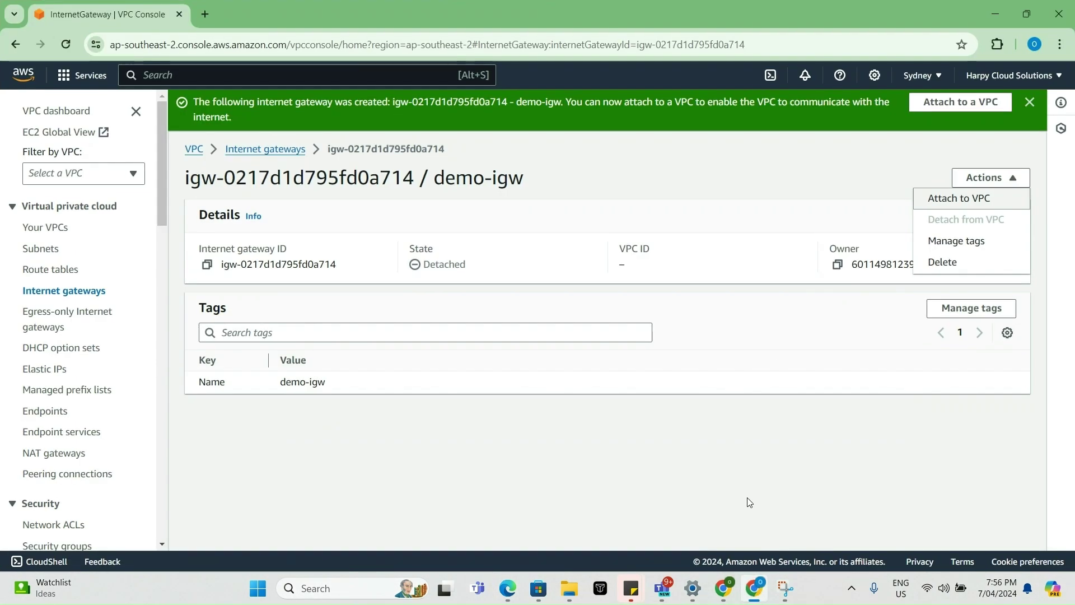
left_click(962, 201)
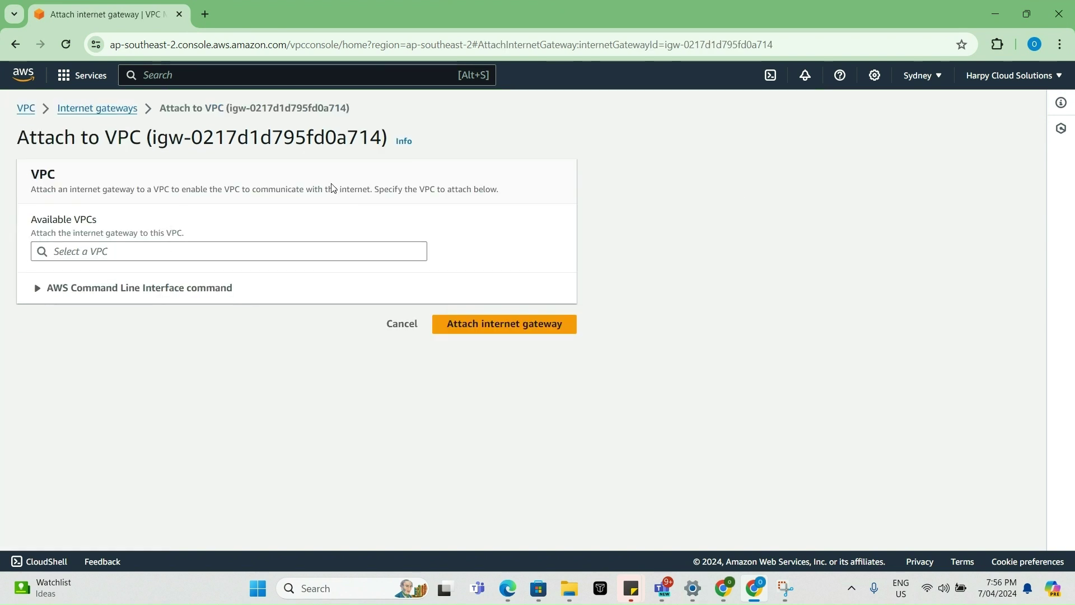
left_click(182, 250)
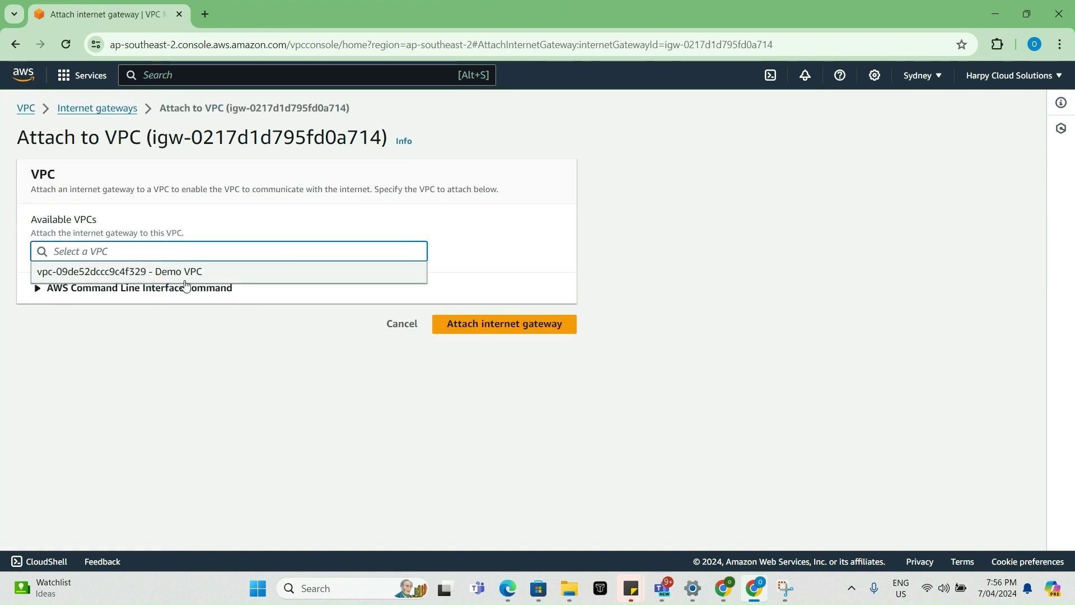
left_click(189, 277)
left_click(521, 323)
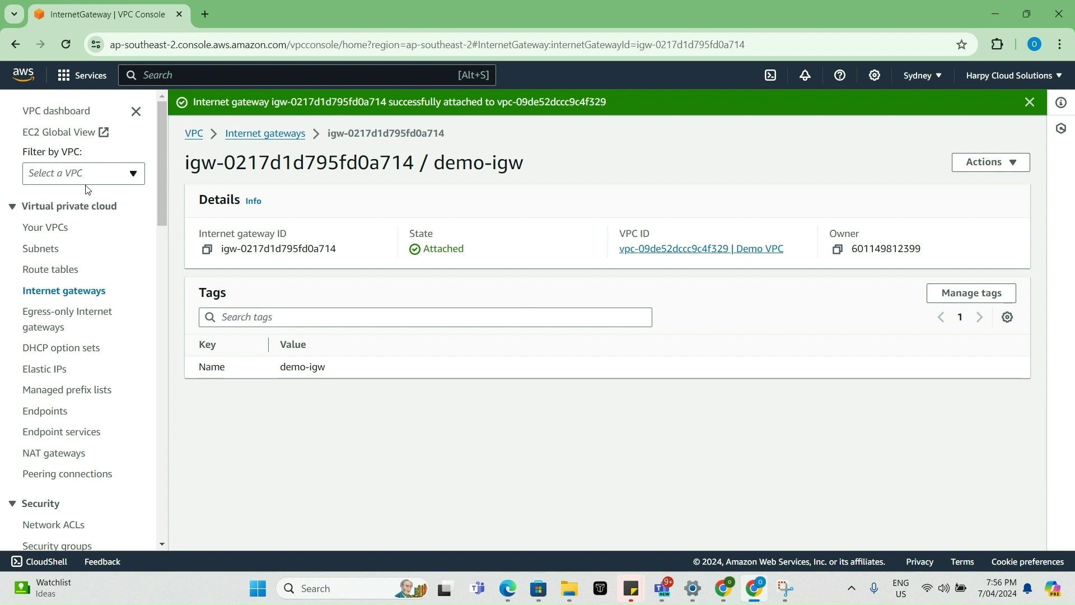
- Go to the NAT gateways list, which shows no NAT gateways yet
left_click(65, 454)
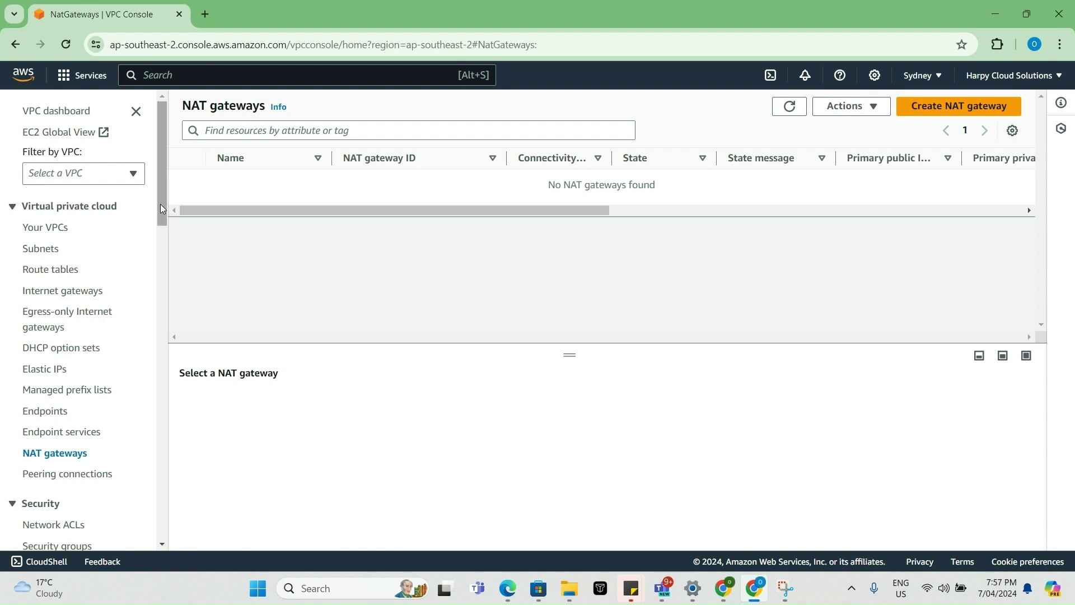
- Allocate a new Elastic IP address (54.153.149.38)
left_click(53, 371)
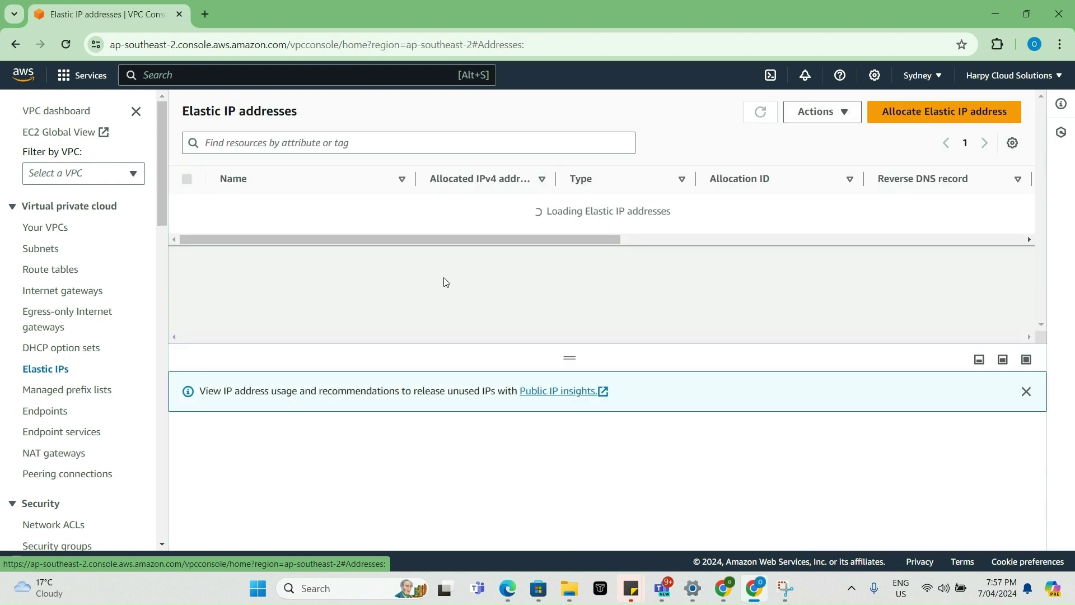
left_click(896, 111)
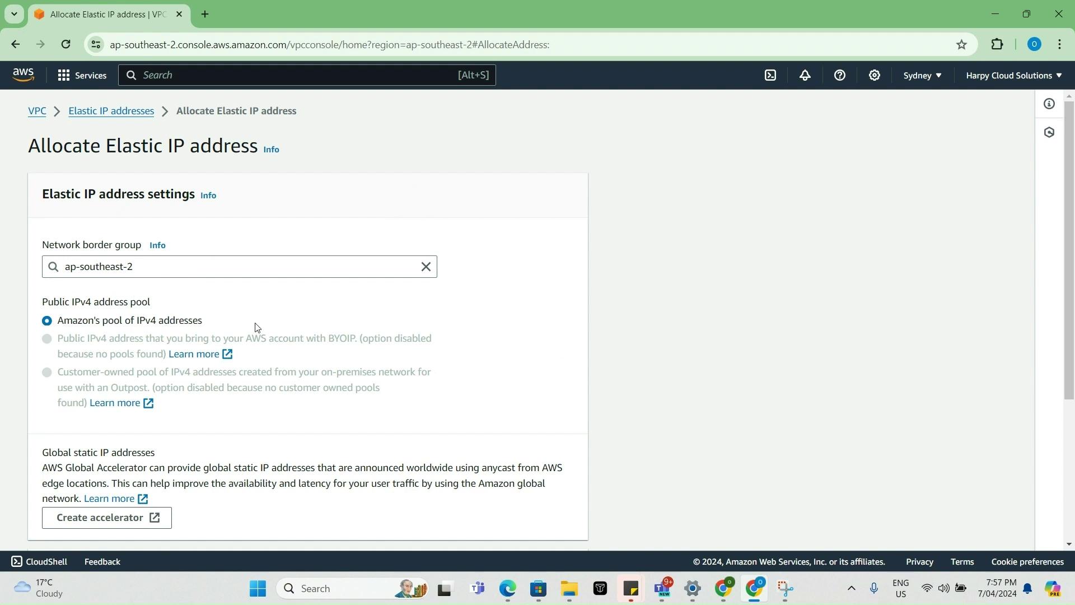
scroll(256, 323, "down", 4)
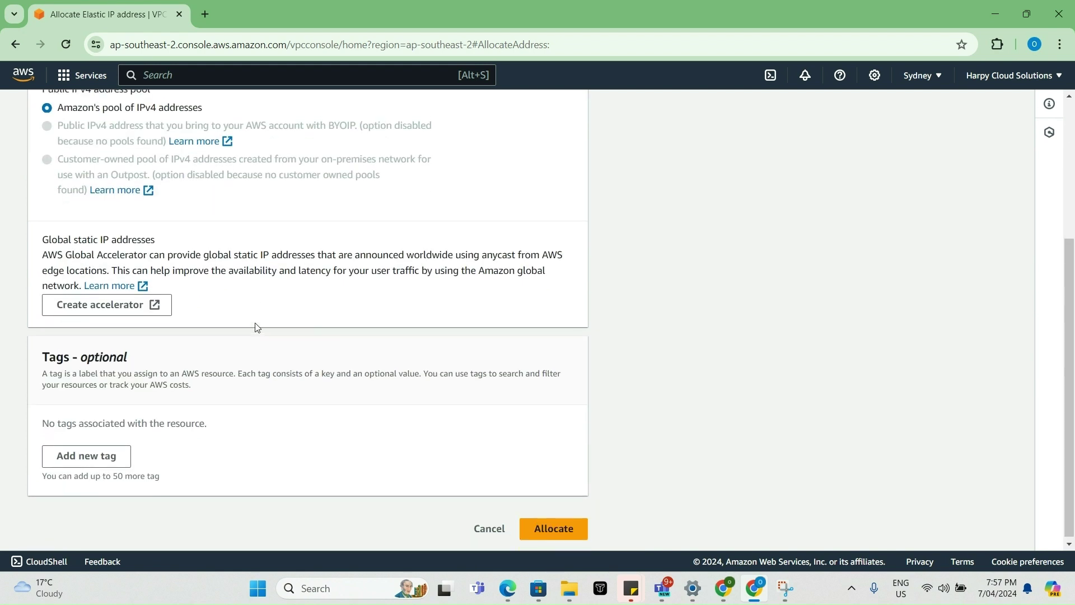
scroll(257, 324, "up", 4)
scroll(256, 327, "down", 4)
scroll(256, 328, "up", 4)
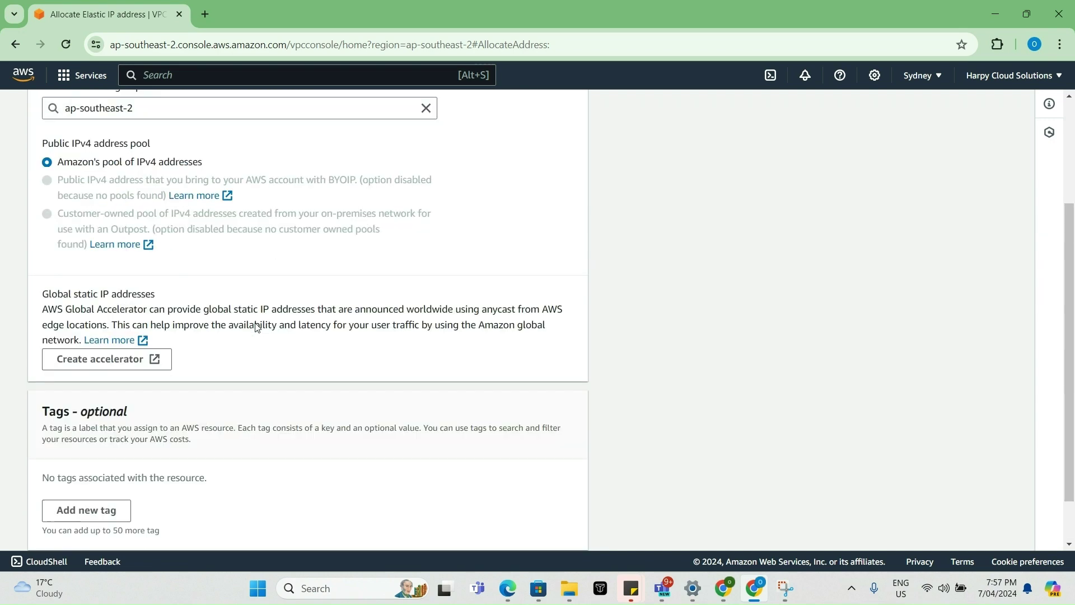
scroll(256, 328, "down", 4)
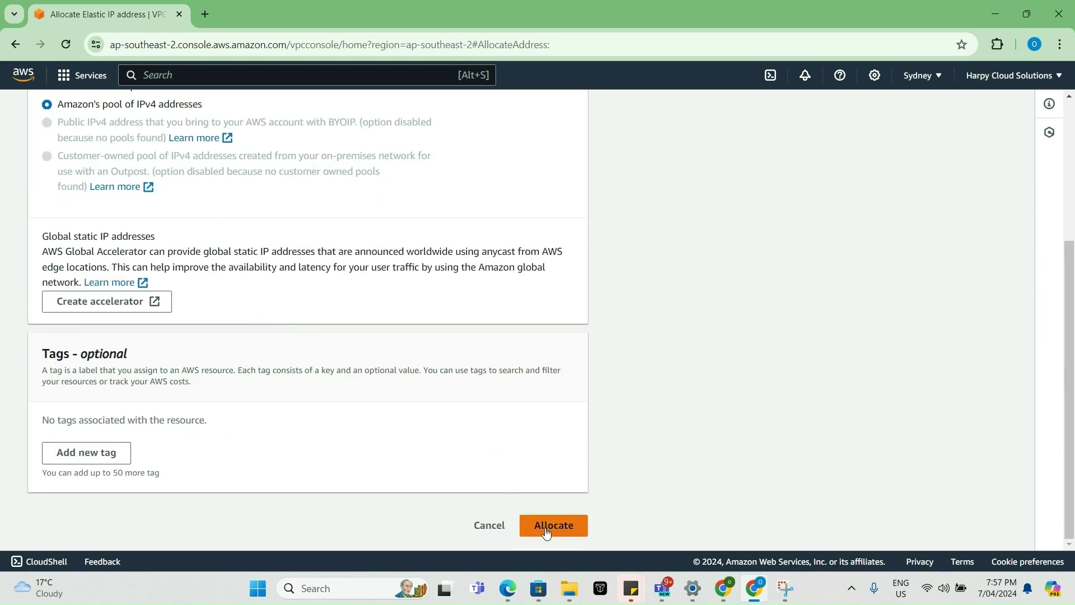
left_click(563, 526)
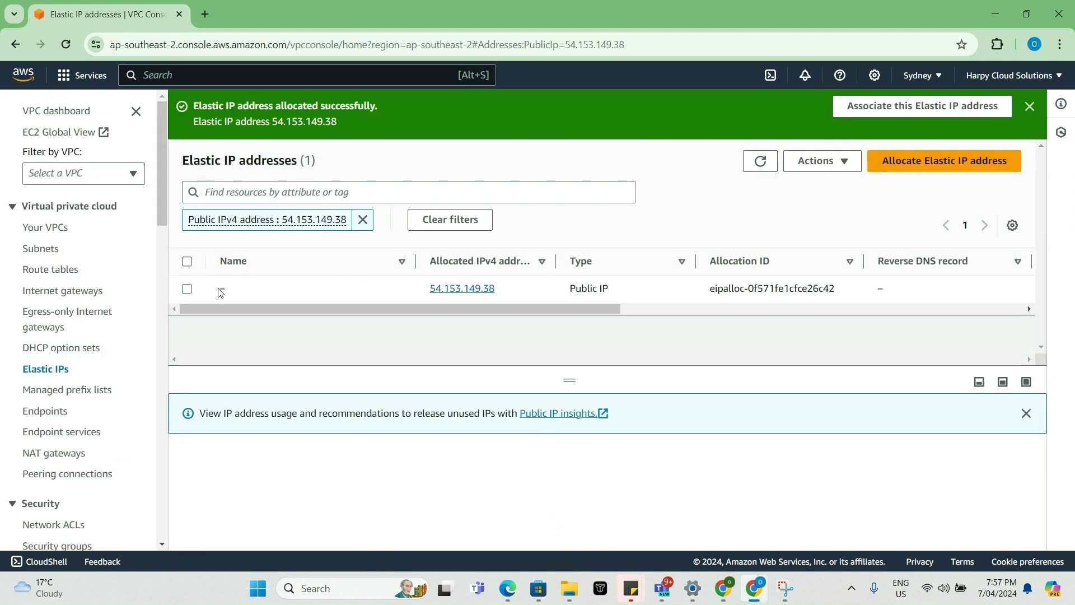
- Name the new Elastic IP 'NAT-EIP' and save
left_click(238, 290)
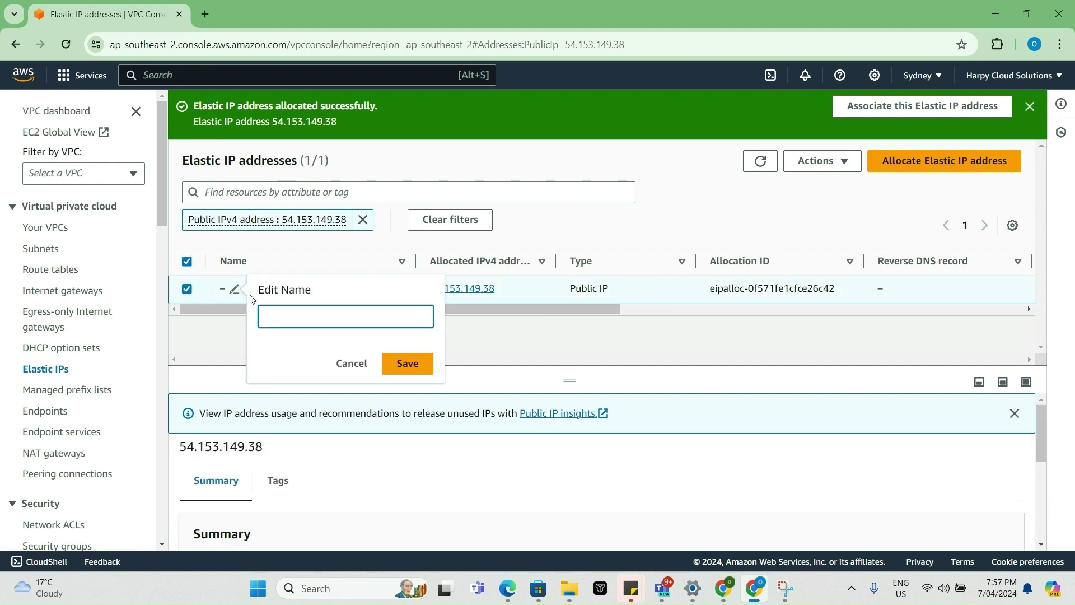
type("Demo")
key("BackSpace")
key("BackSpace")
key("BackSpace")
type("NAT")
left_click(410, 365)
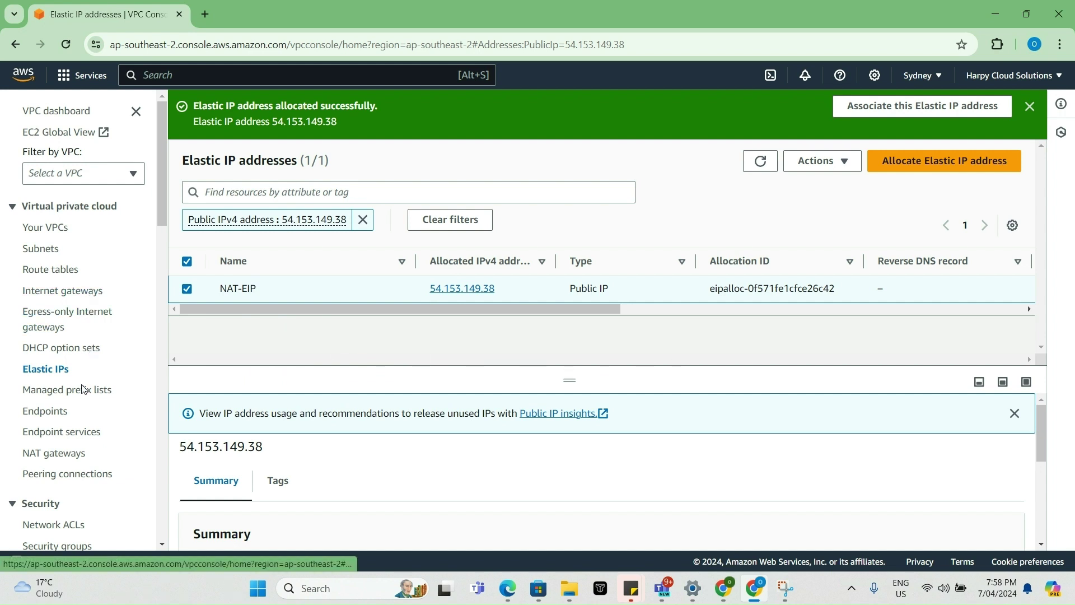
- Create NAT gateway 'Demo-NAT' in Public Subnet with the NAT-EIP Elastic IP allocation
left_click(50, 456)
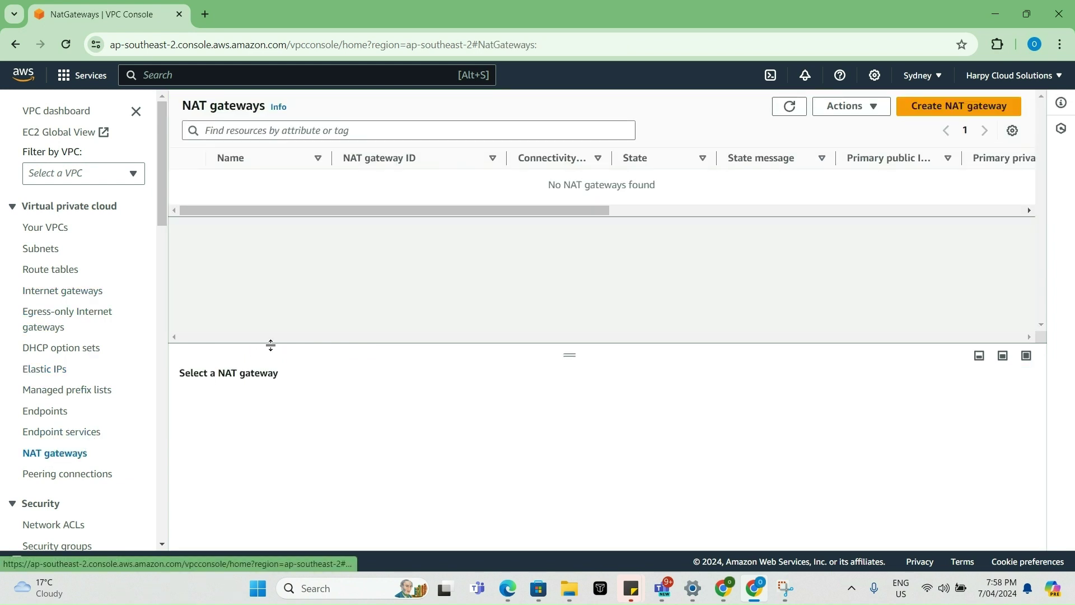
left_click(918, 107)
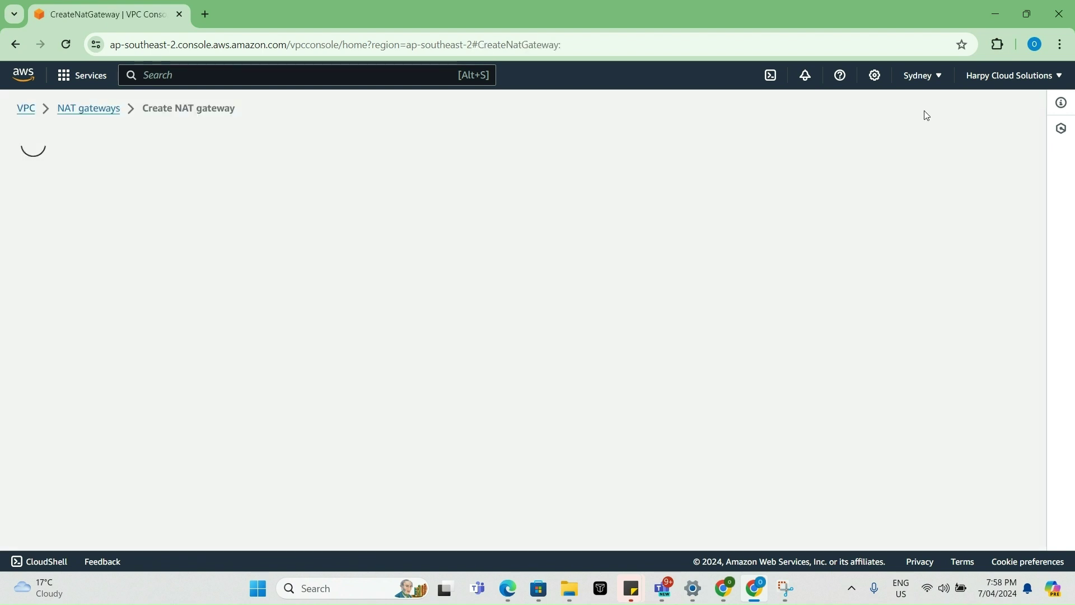
left_click(73, 277)
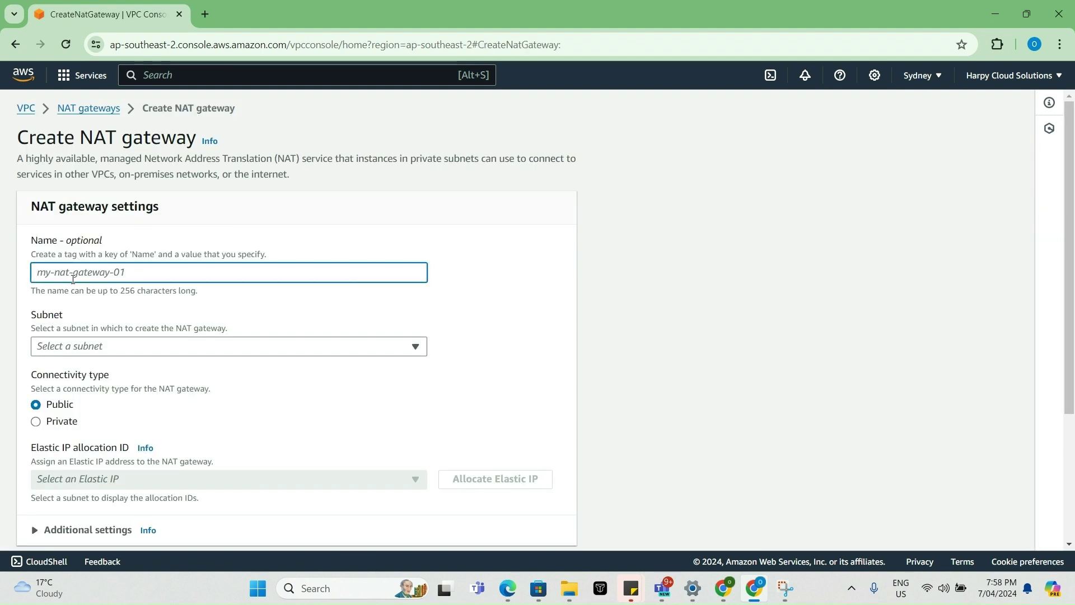
type("Demo-NAT")
left_click(200, 346)
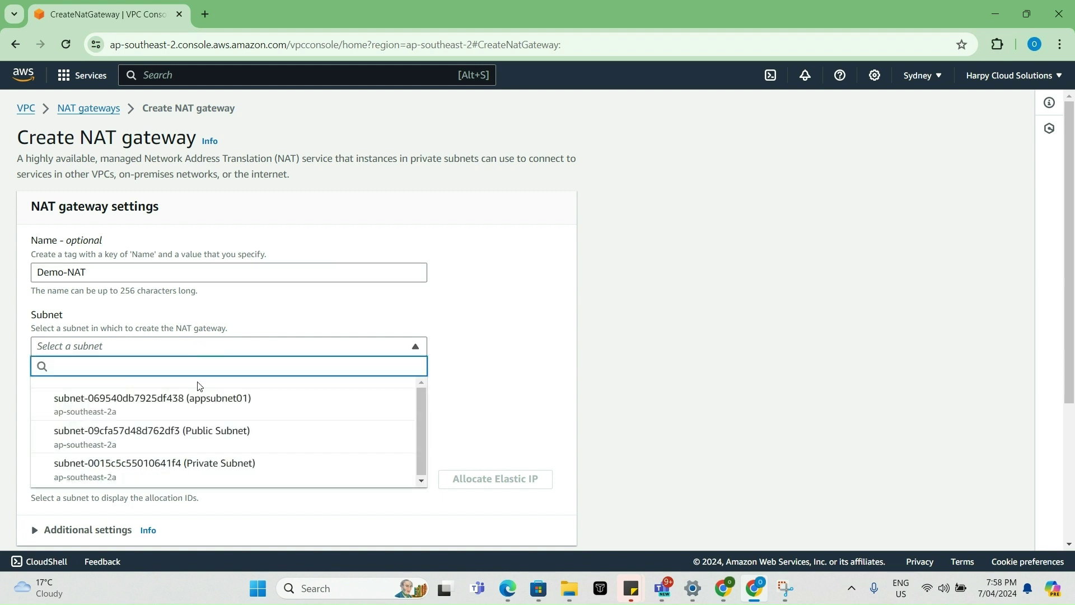
left_click(199, 445)
scroll(361, 392, "down", 3)
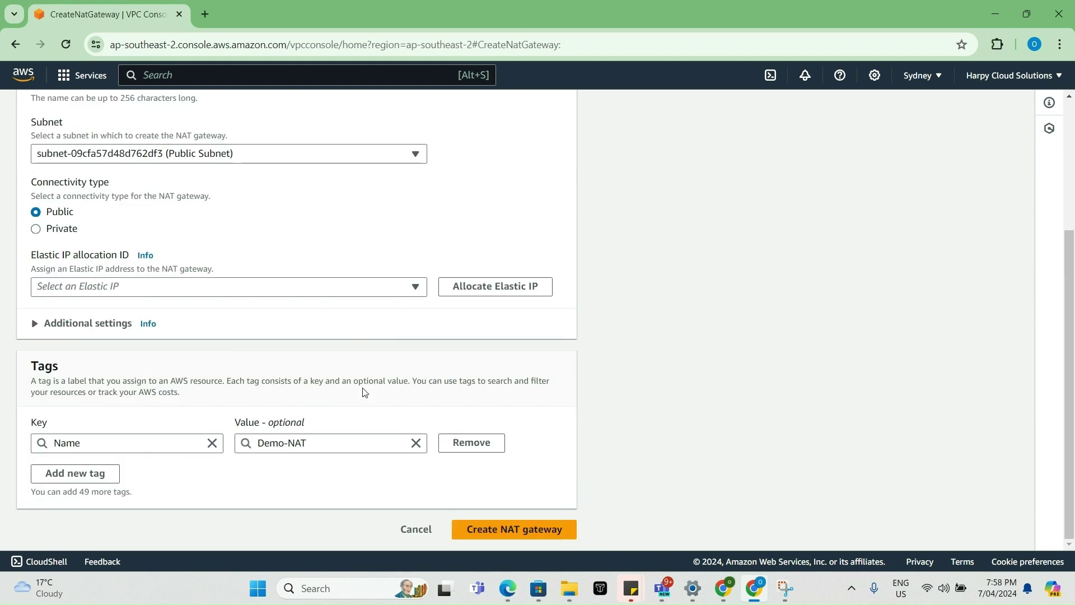
left_click(416, 288)
left_click(233, 339)
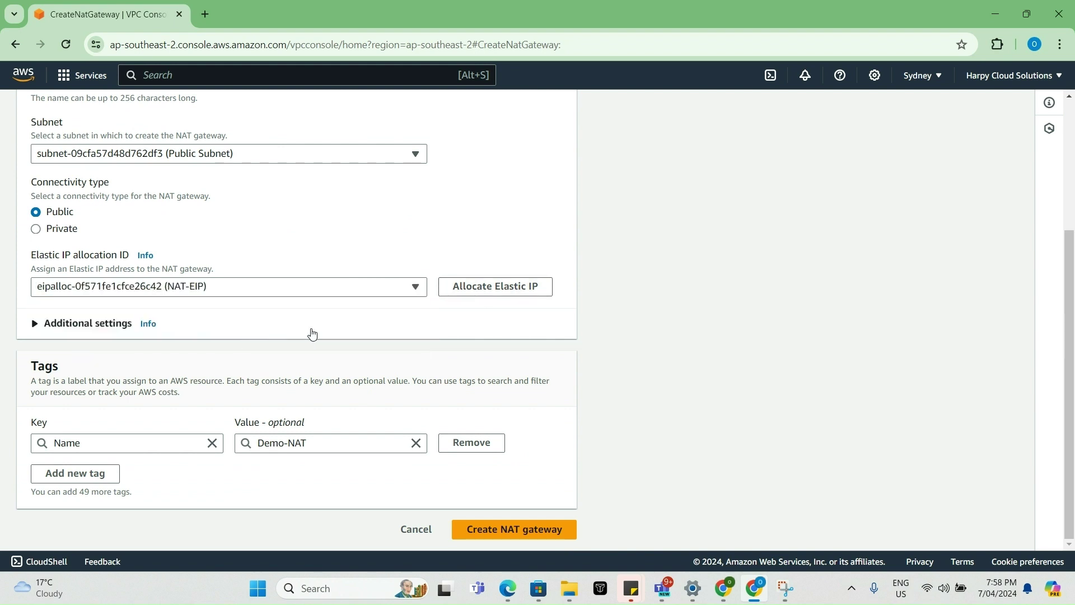
left_click(520, 528)
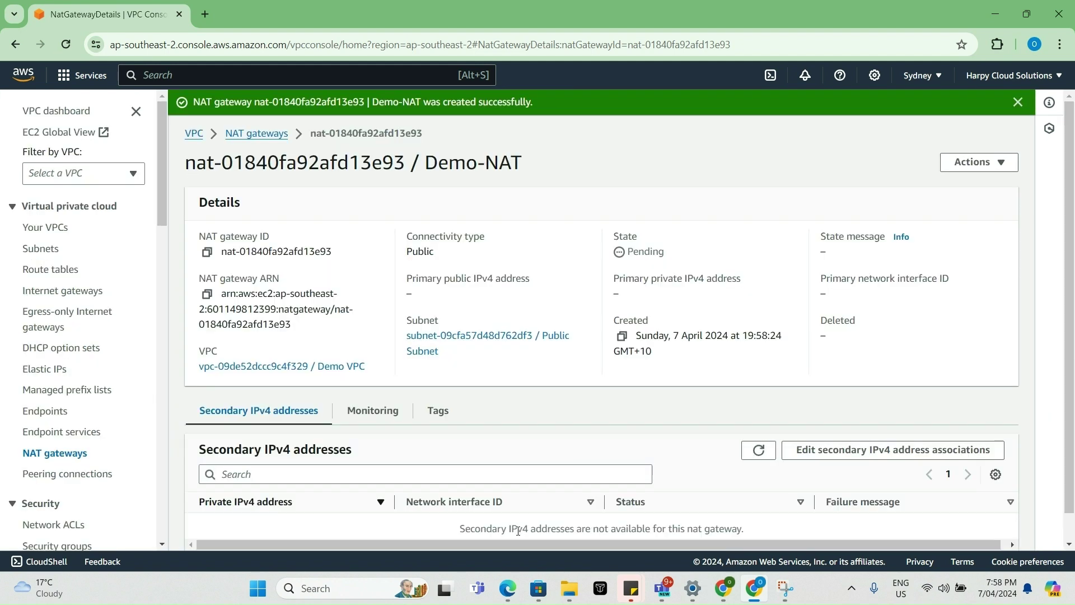
- Review the VPC architecture diagram, then bring up the Route tables list
left_click(764, 592)
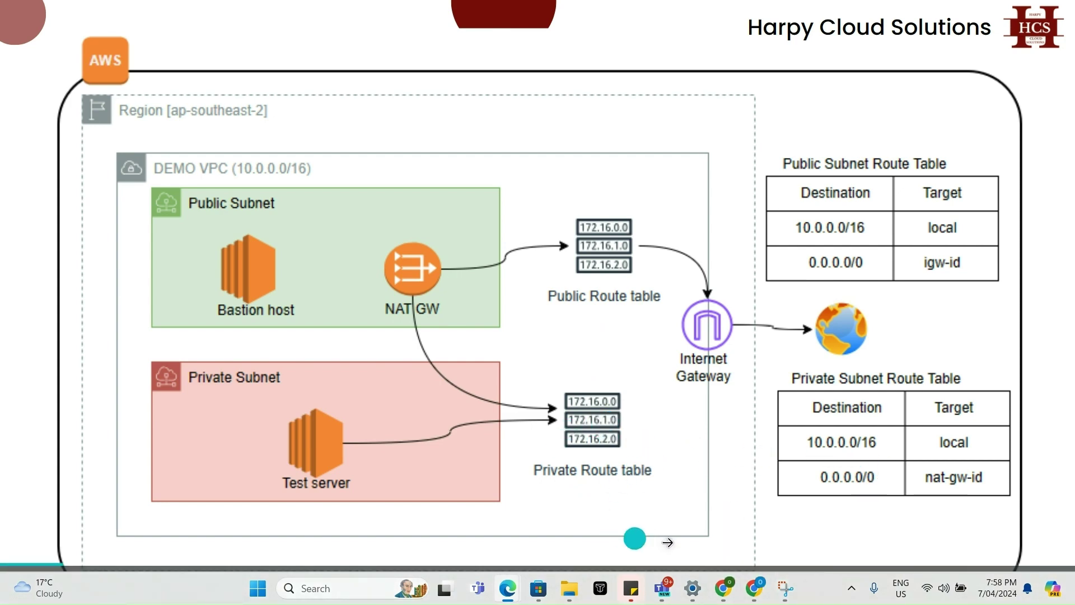
left_click(754, 588)
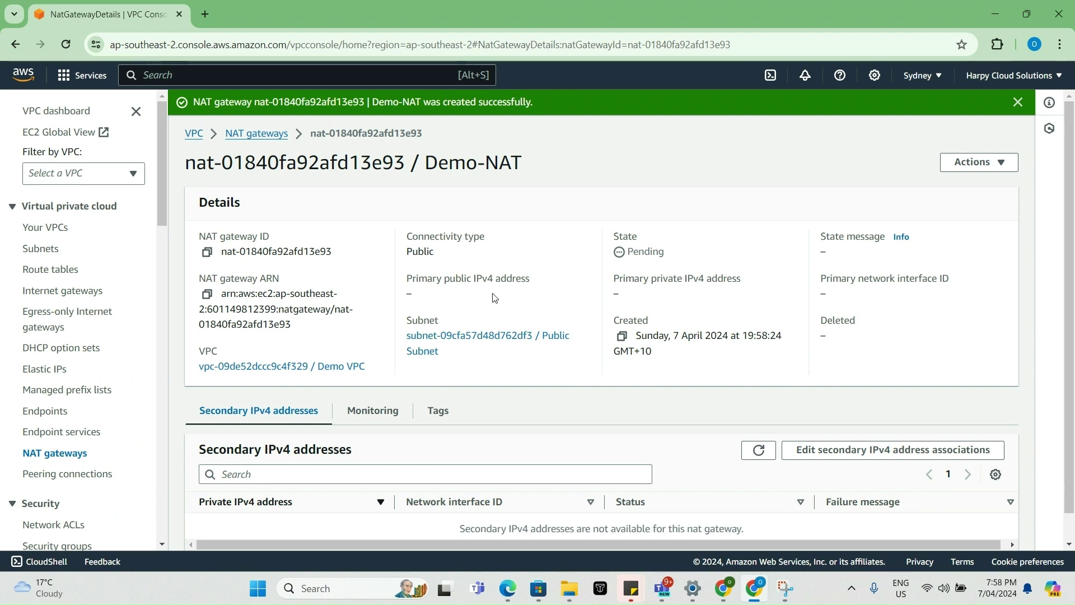
left_click(46, 275)
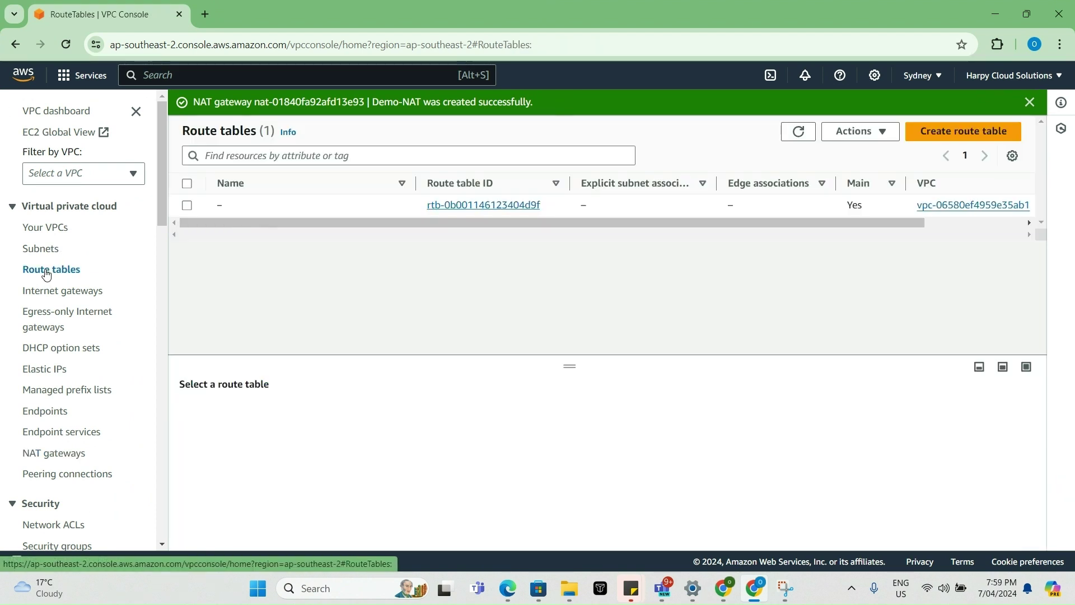
- Create a route table named Public RT in Demo VPC
left_click_drag(699, 223, 593, 221)
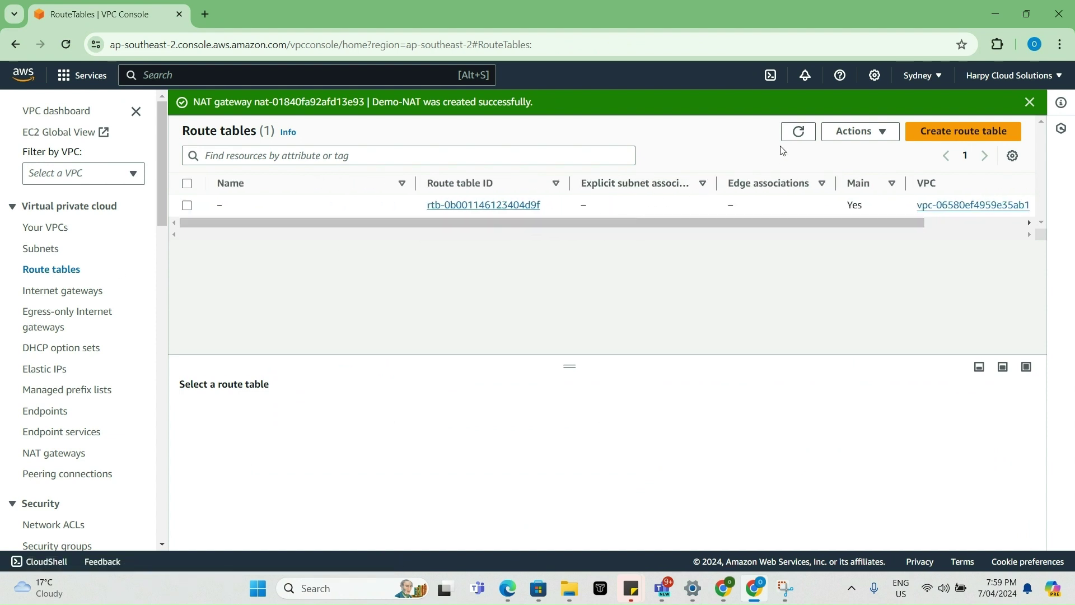
left_click(923, 135)
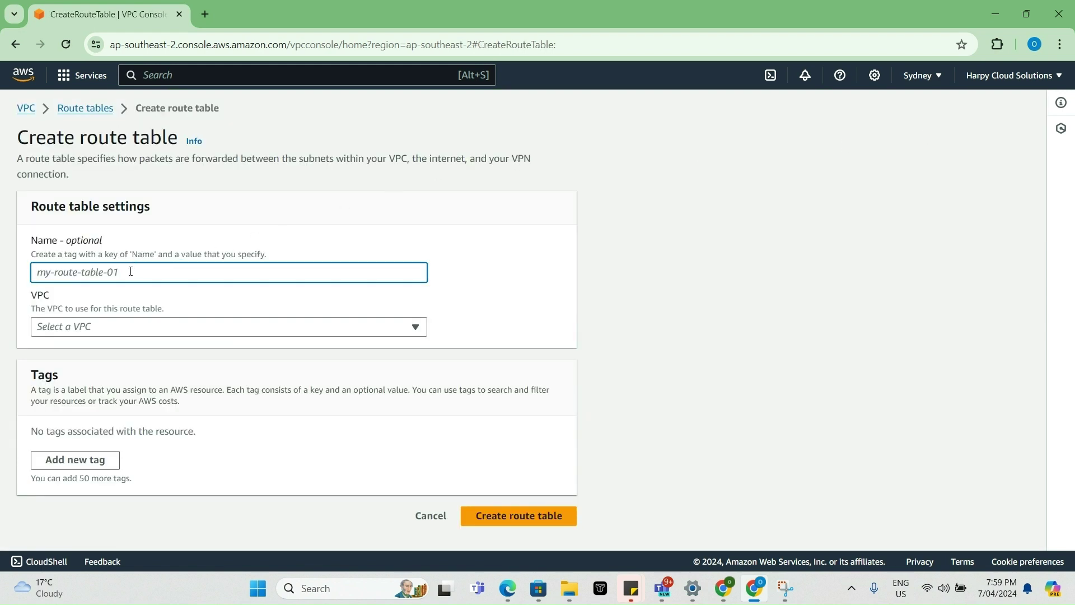
type("Pub")
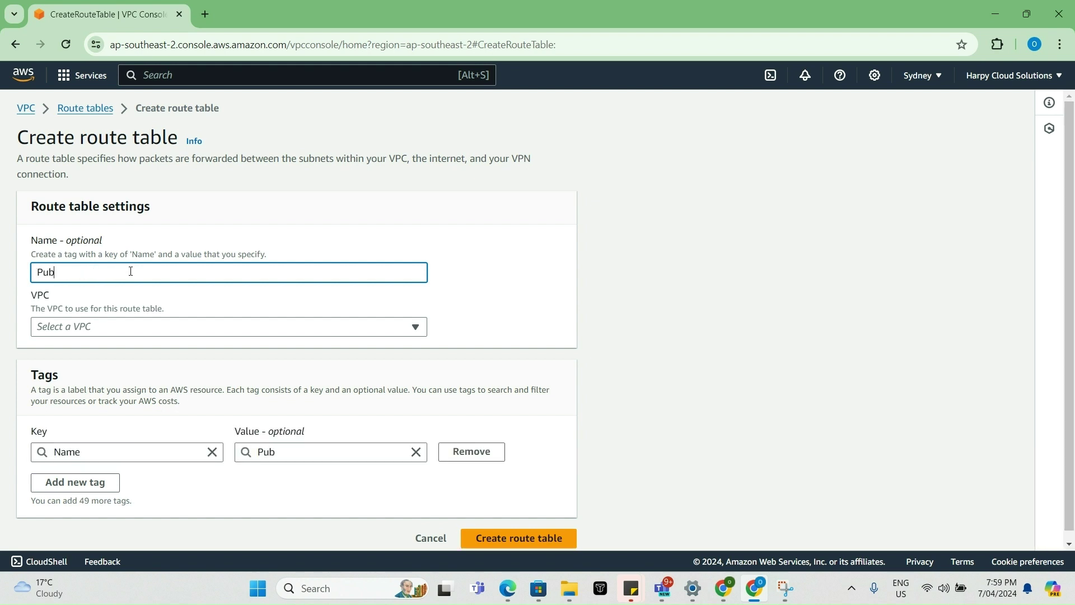
type("lic R")
key("BackSpace")
key("BackSpace")
left_click(136, 329)
left_click(133, 388)
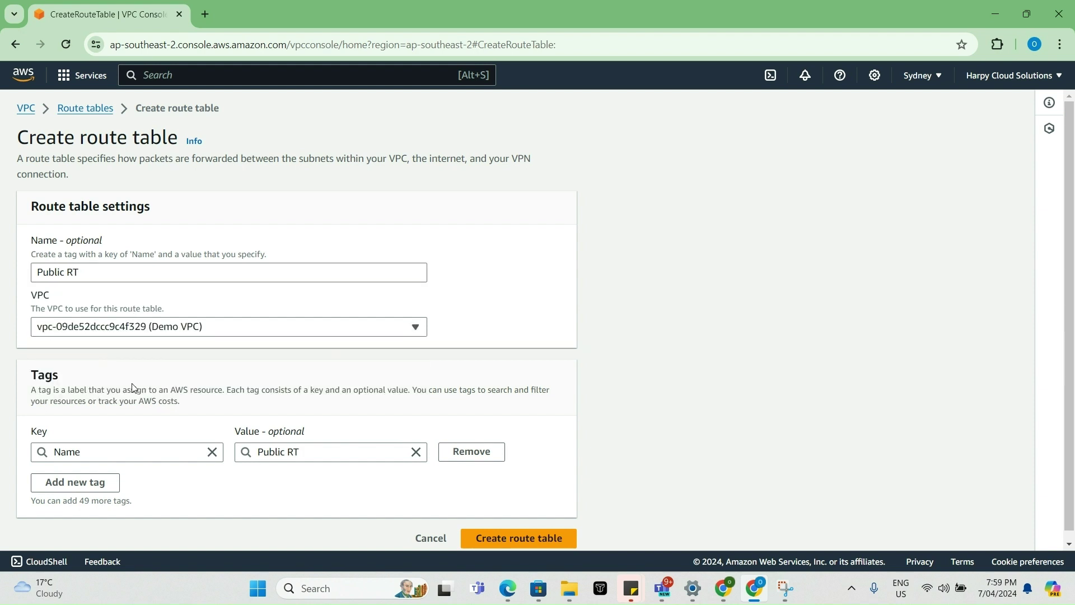
scroll(384, 392, "down", 1)
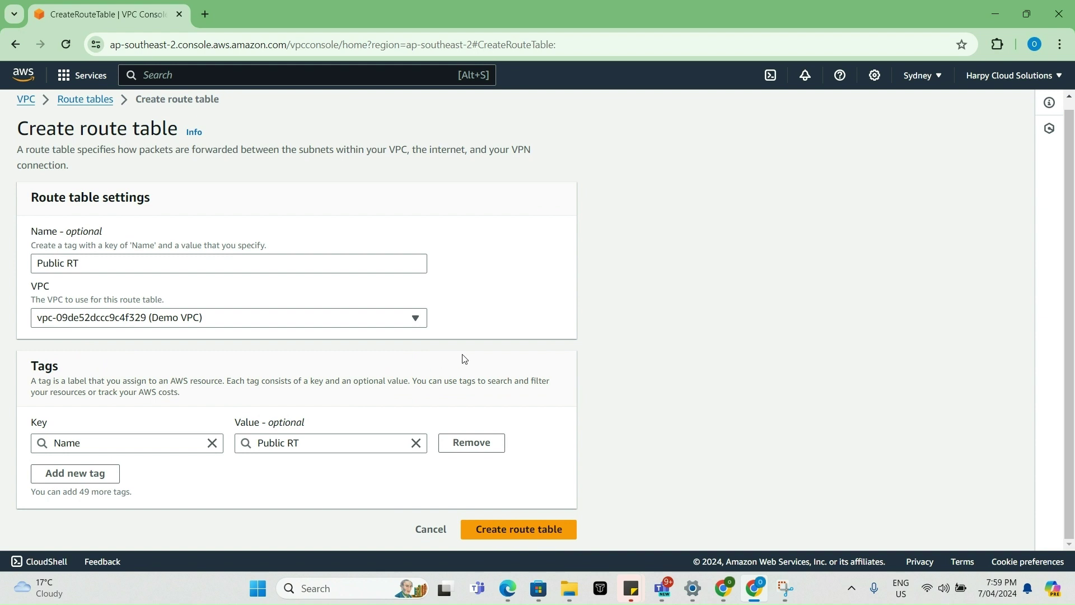
left_click(548, 531)
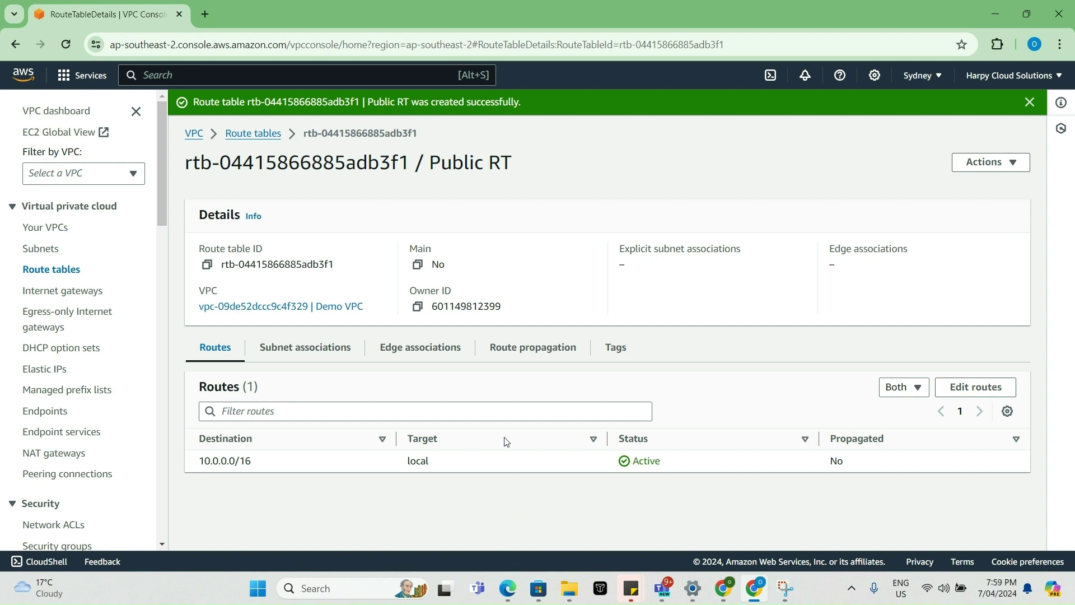
- Rename the newly created route table to Private RT
left_click(261, 135)
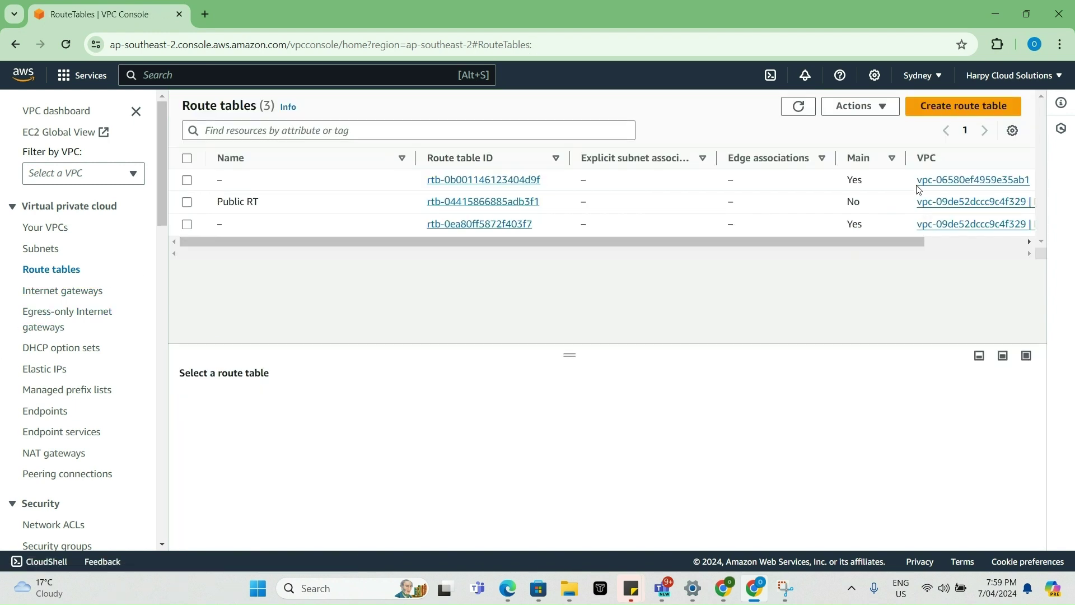
left_click_drag(799, 243, 934, 242)
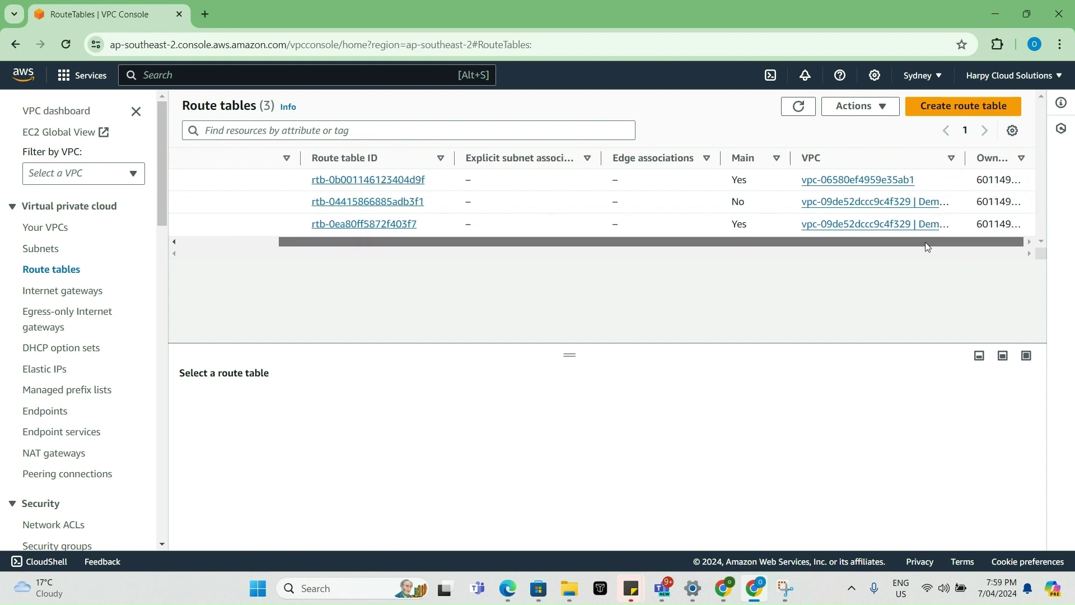
left_click_drag(927, 247, 764, 257)
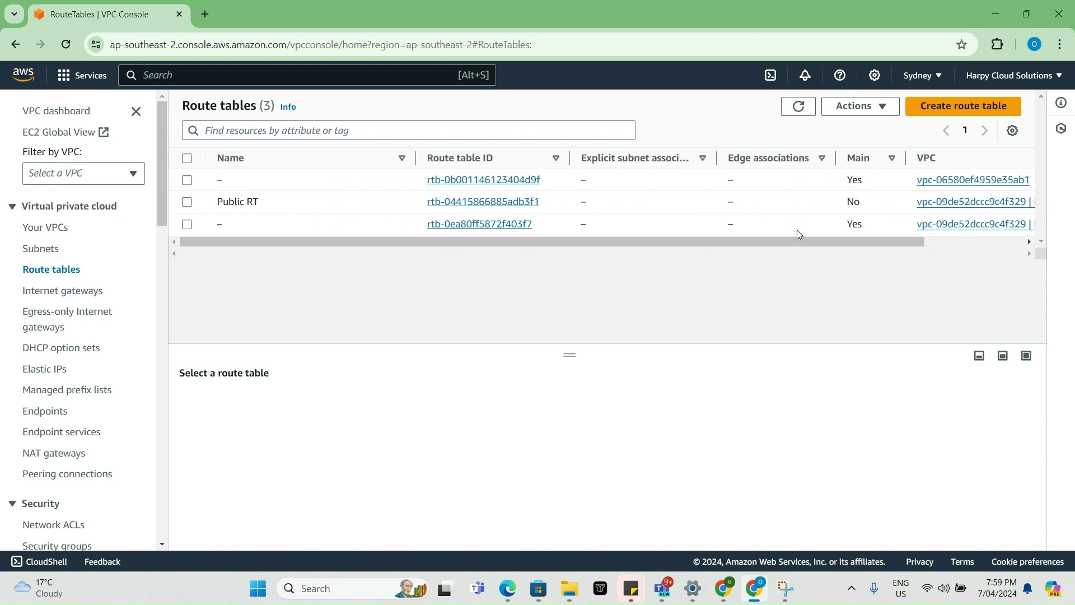
left_click_drag(803, 243, 583, 254)
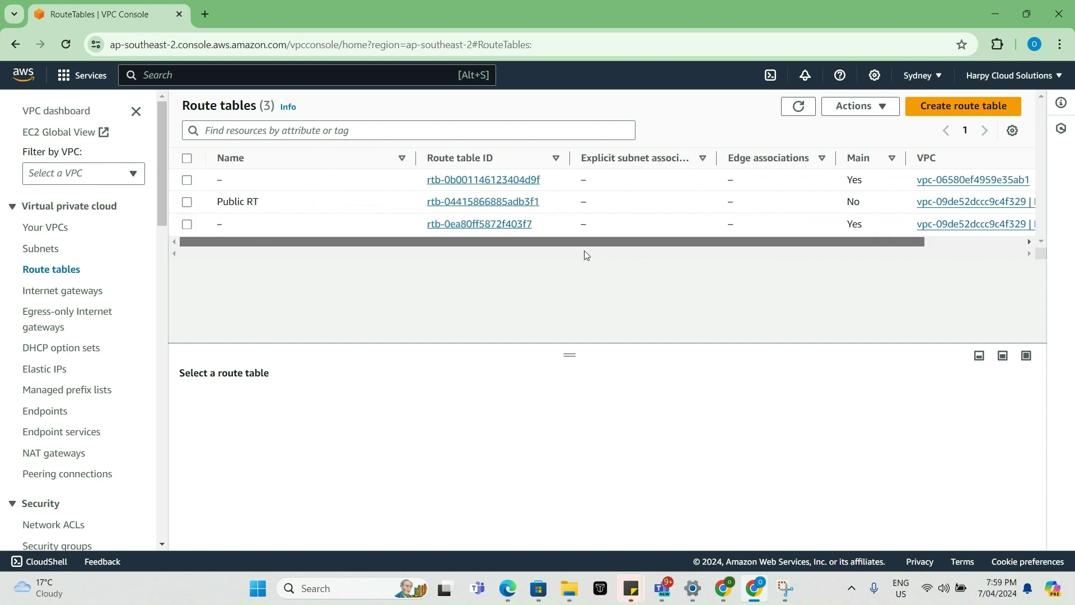
left_click(268, 203)
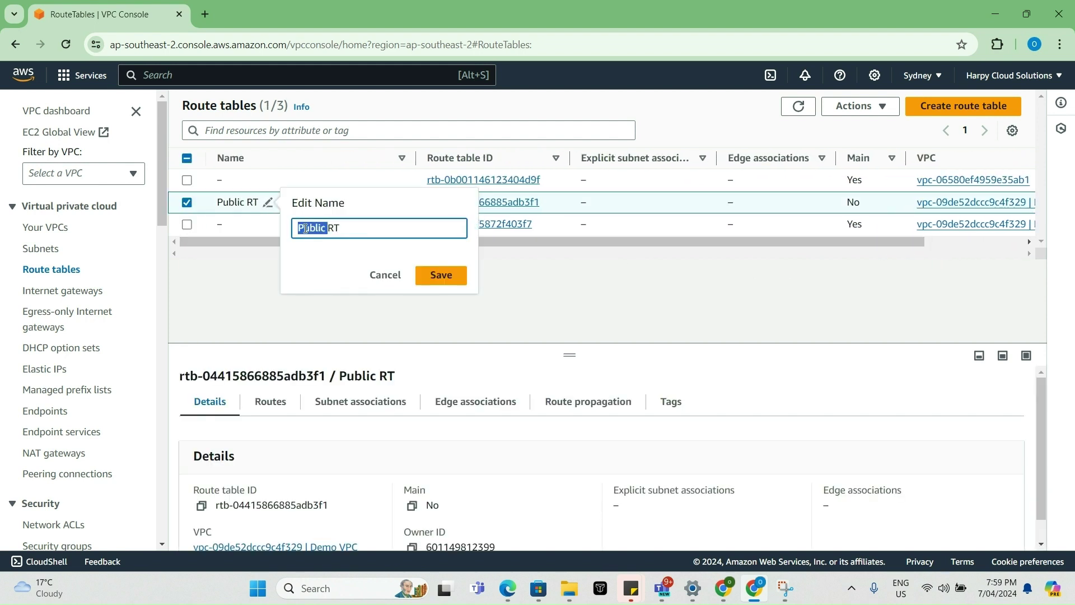
type("Private")
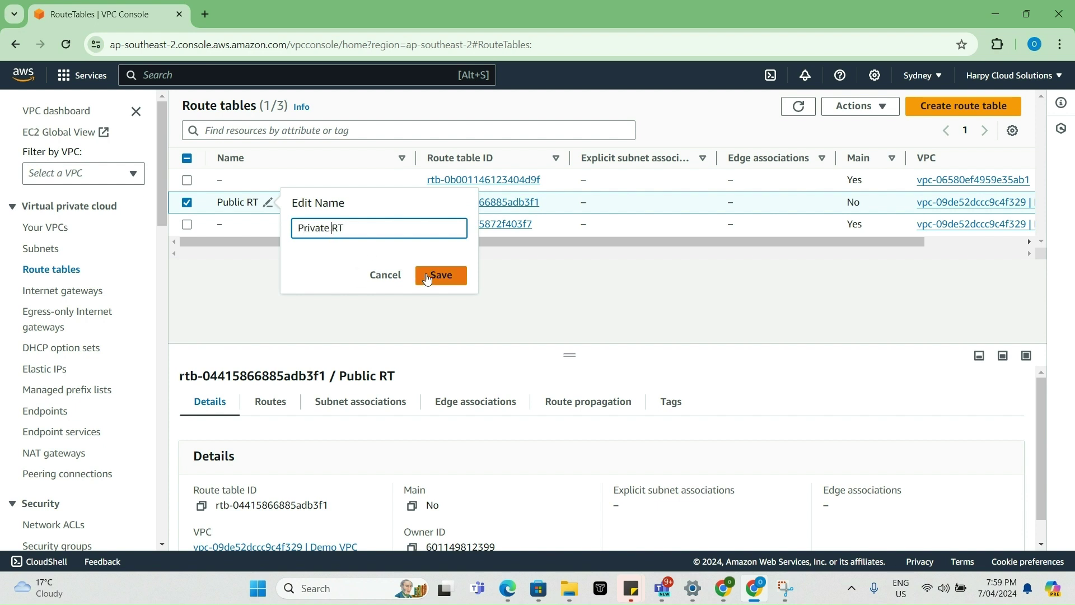
left_click(429, 275)
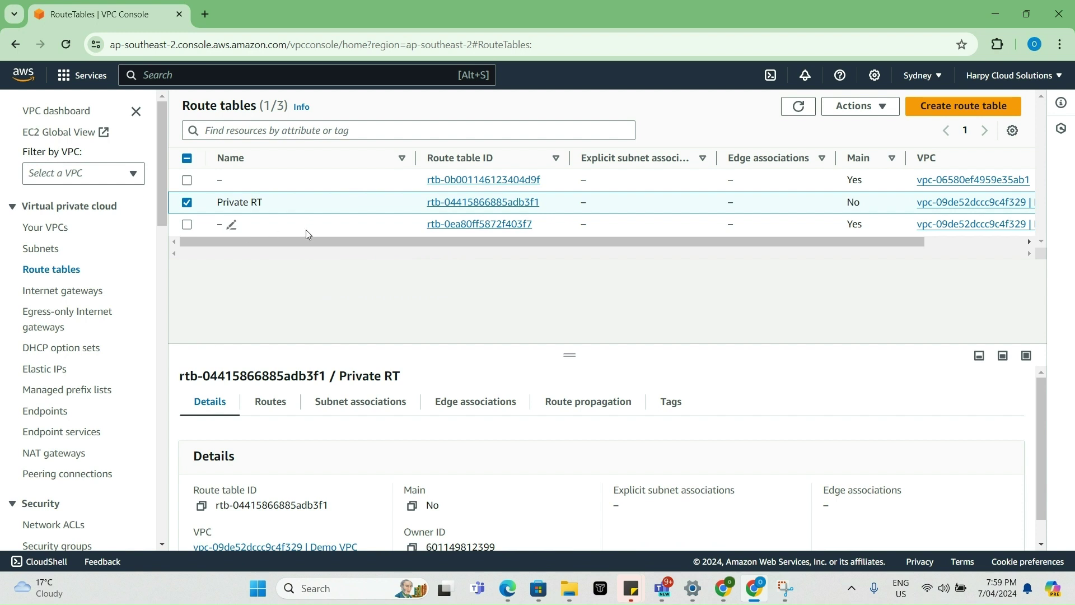
- Name Demo VPC's unnamed main route table Public RT
left_click_drag(619, 241, 743, 243)
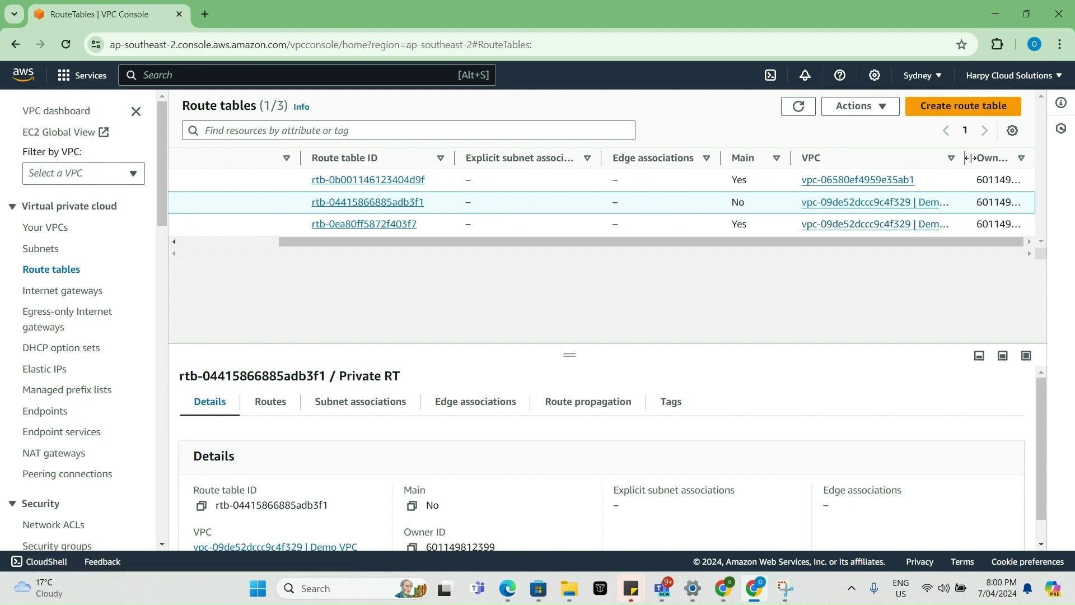
left_click_drag(965, 161, 1033, 163)
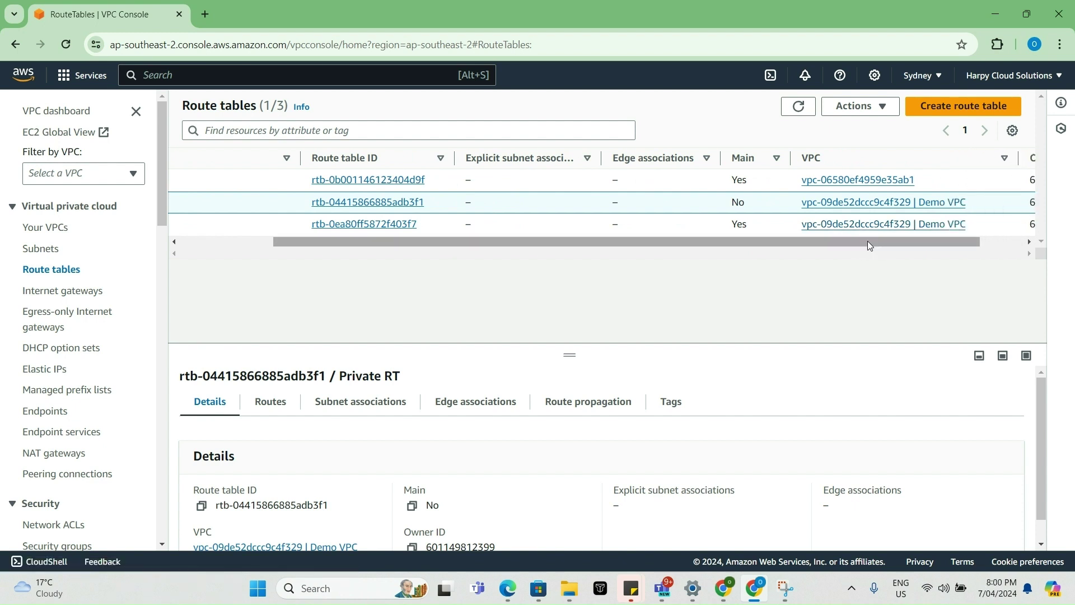
left_click_drag(868, 241, 205, 266)
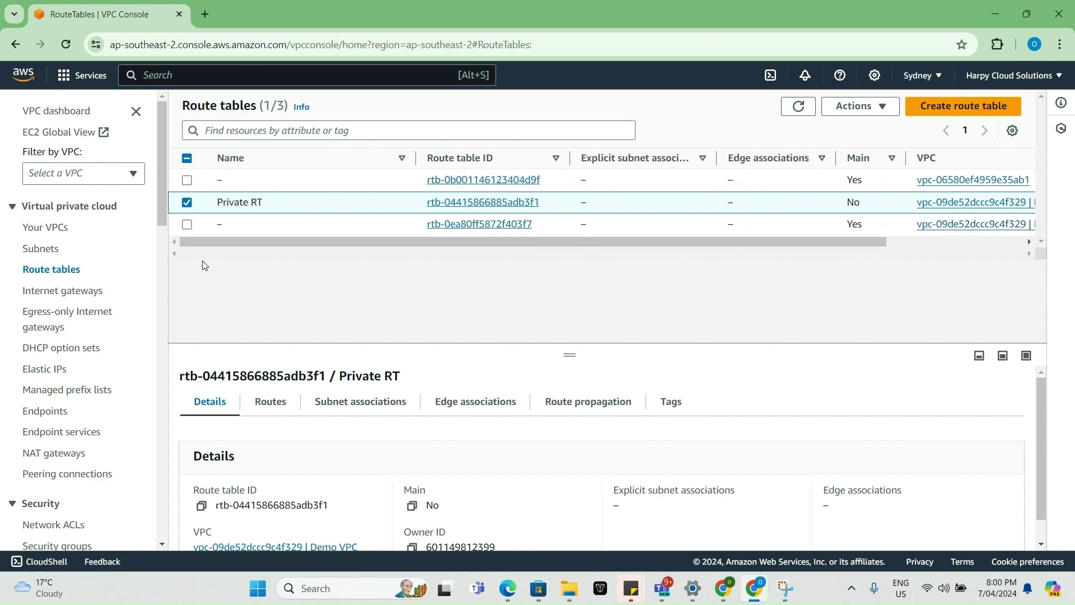
left_click(231, 226)
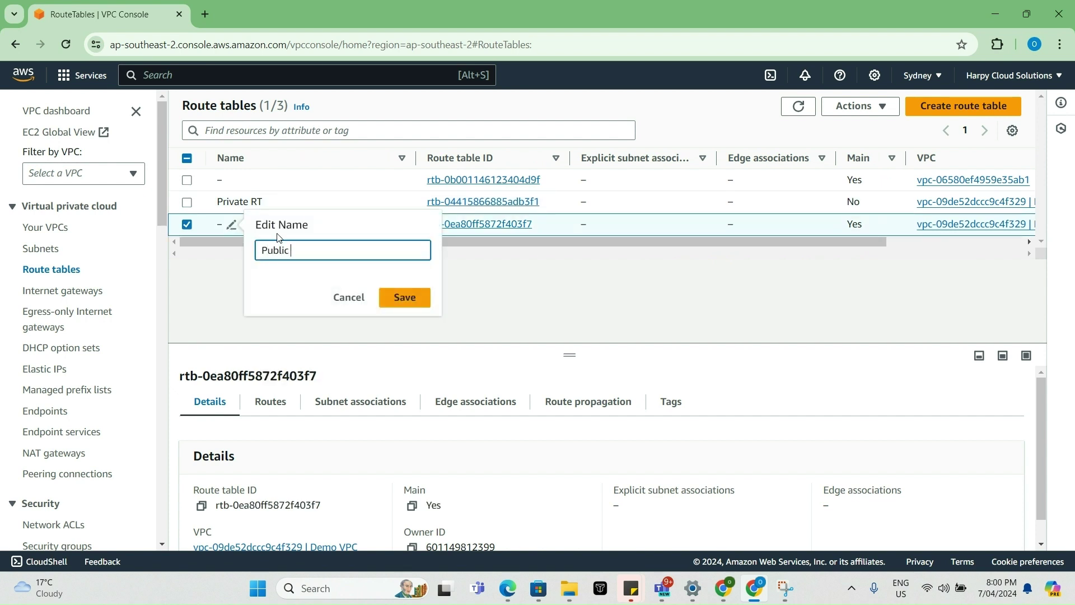
type("Public RT")
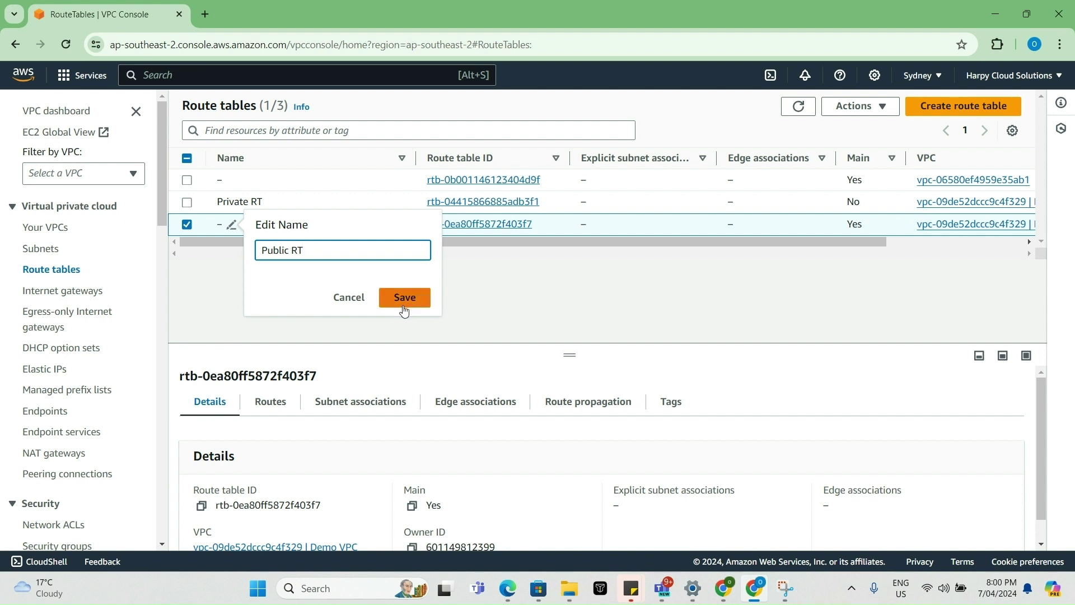
left_click(405, 302)
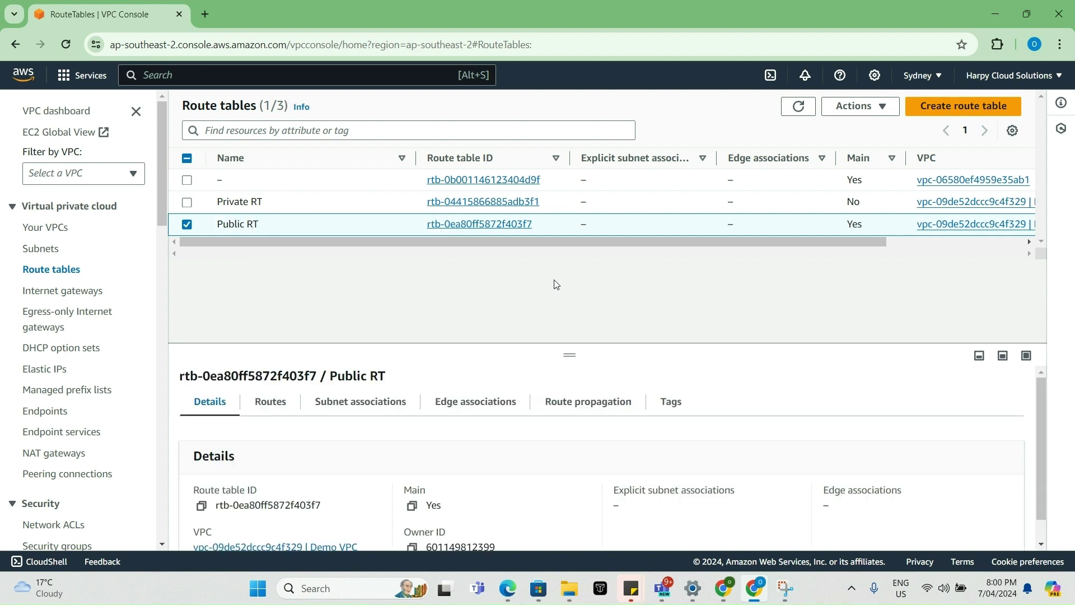
- Associate Public Subnet with the Public RT route table through its subnet associations
left_click(502, 228)
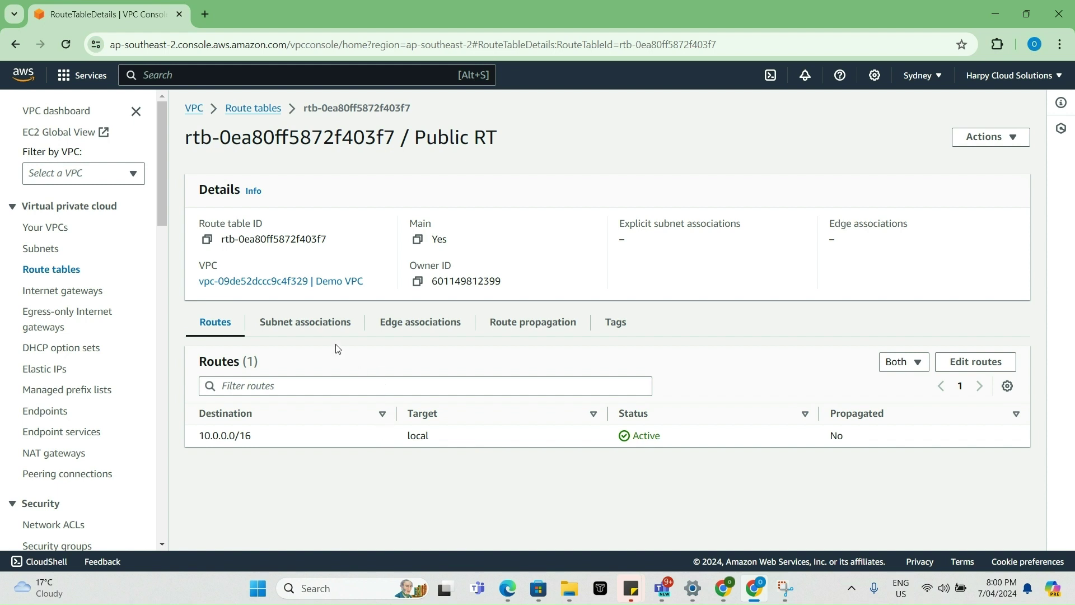
left_click(327, 324)
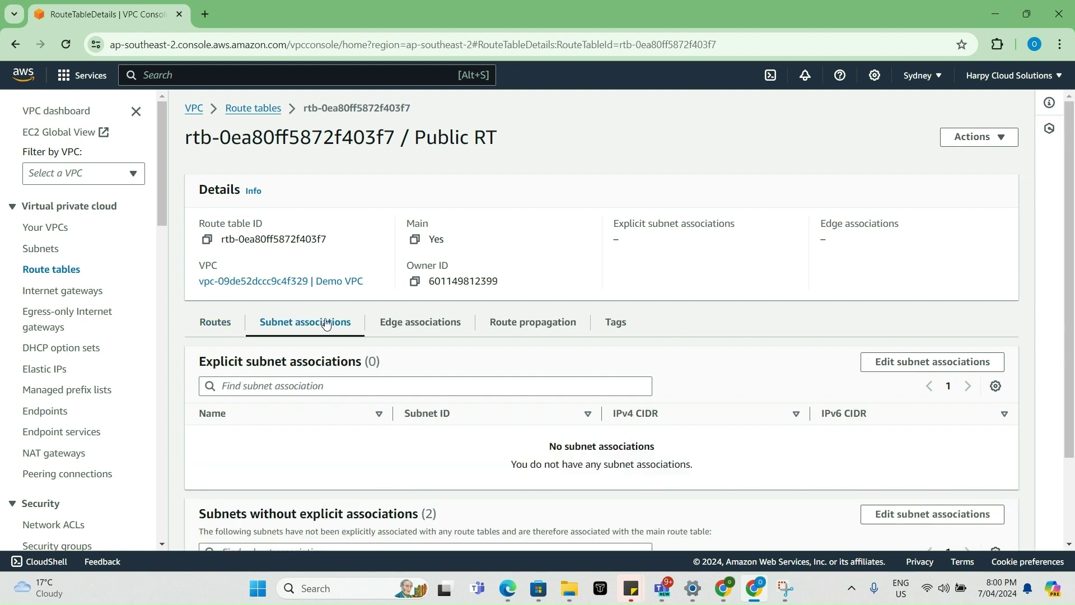
left_click(911, 365)
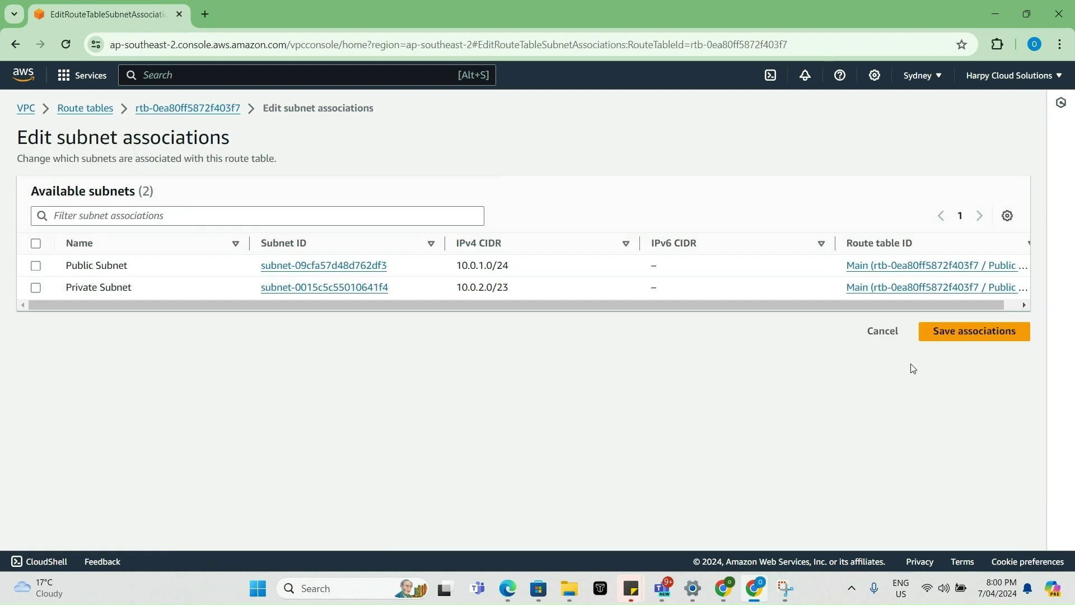
left_click(37, 265)
left_click(955, 423)
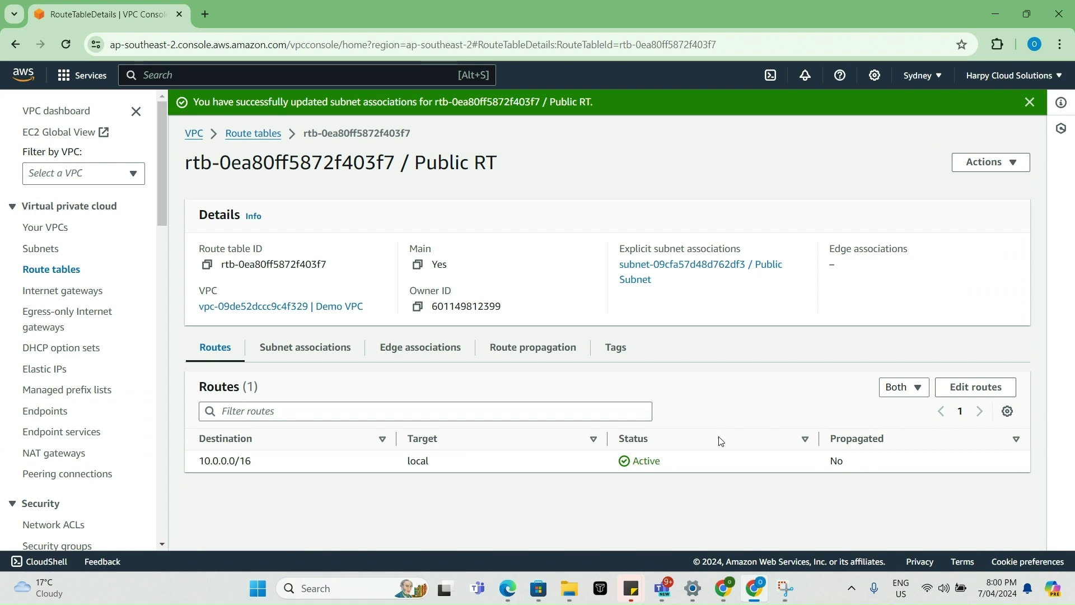
left_click(761, 588)
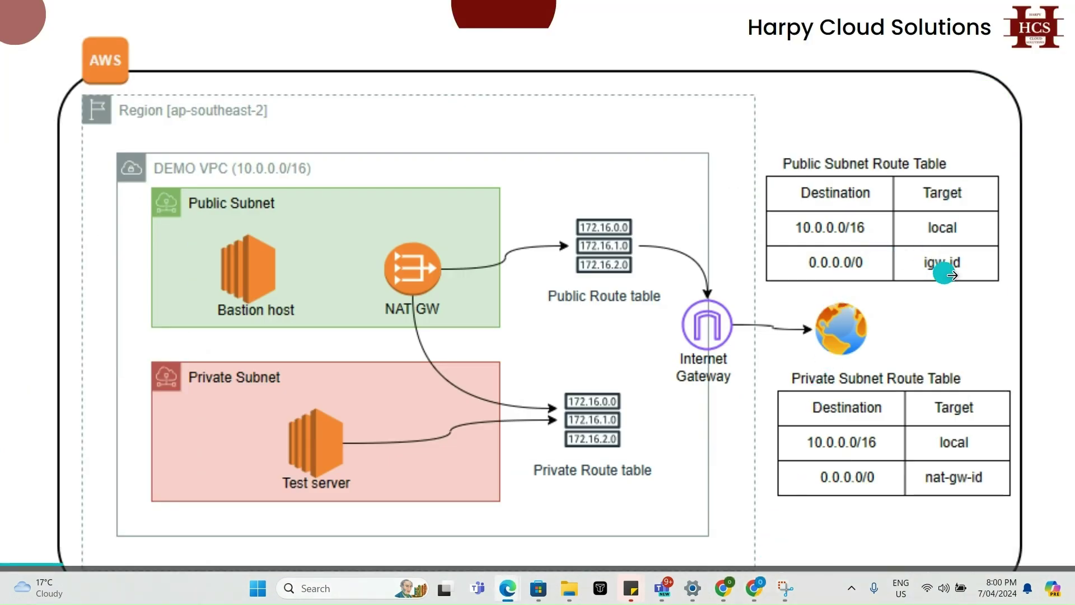
left_click(754, 588)
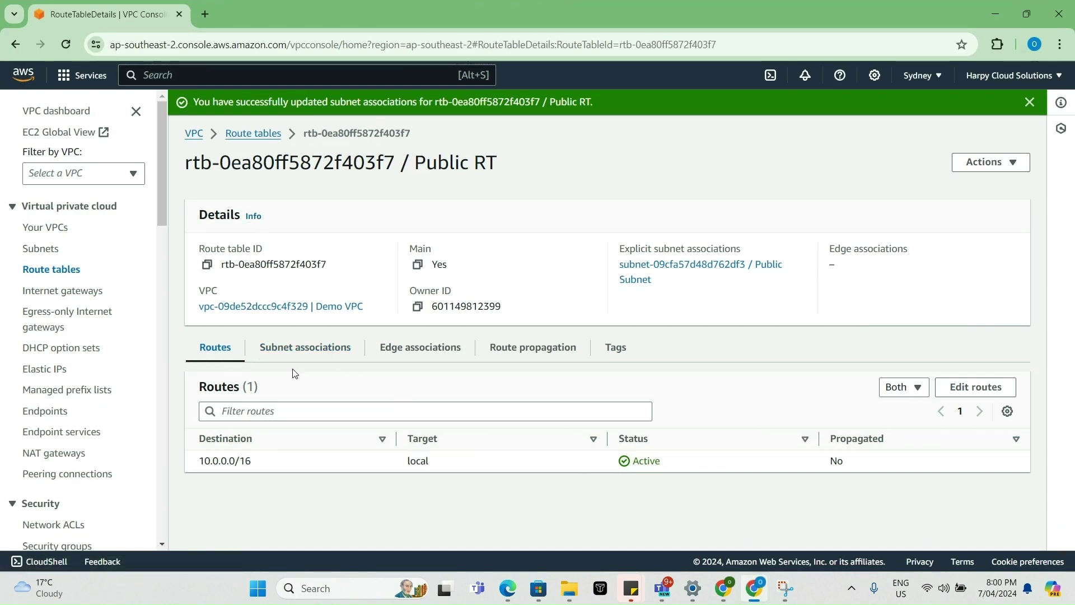
- Add a 0.0.0.0/0 route to the demo-igw internet gateway on Public RT, then return to route tables
left_click(974, 387)
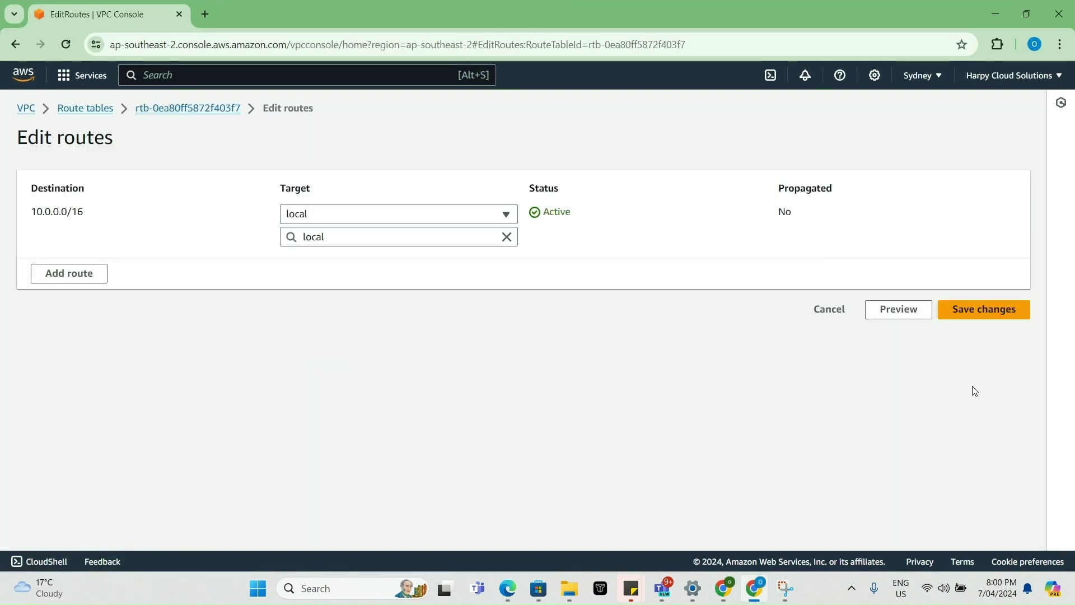
left_click(60, 280)
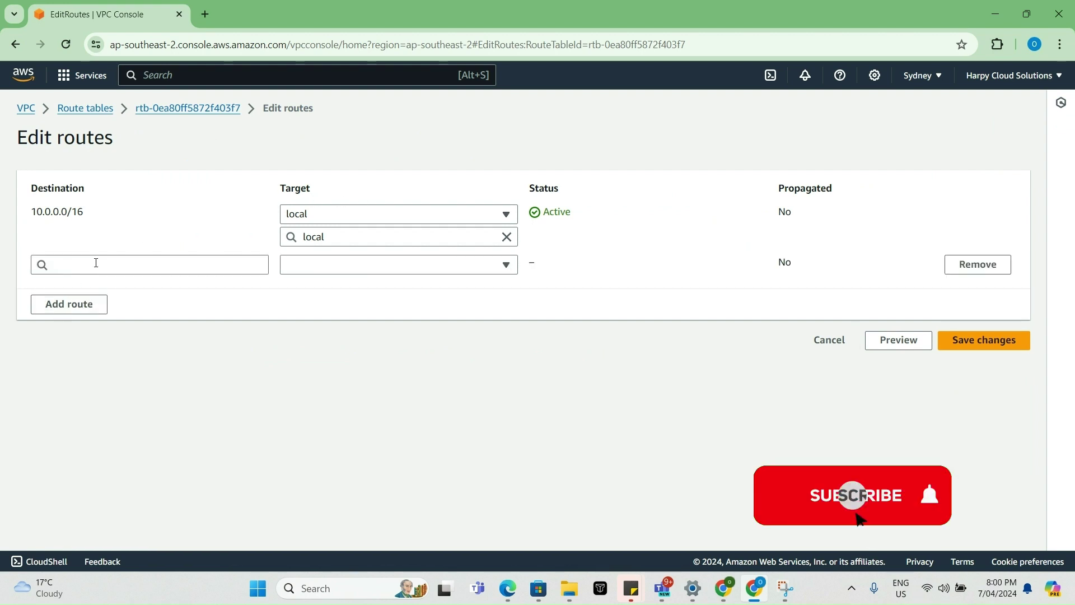
left_click(95, 263)
left_click(102, 287)
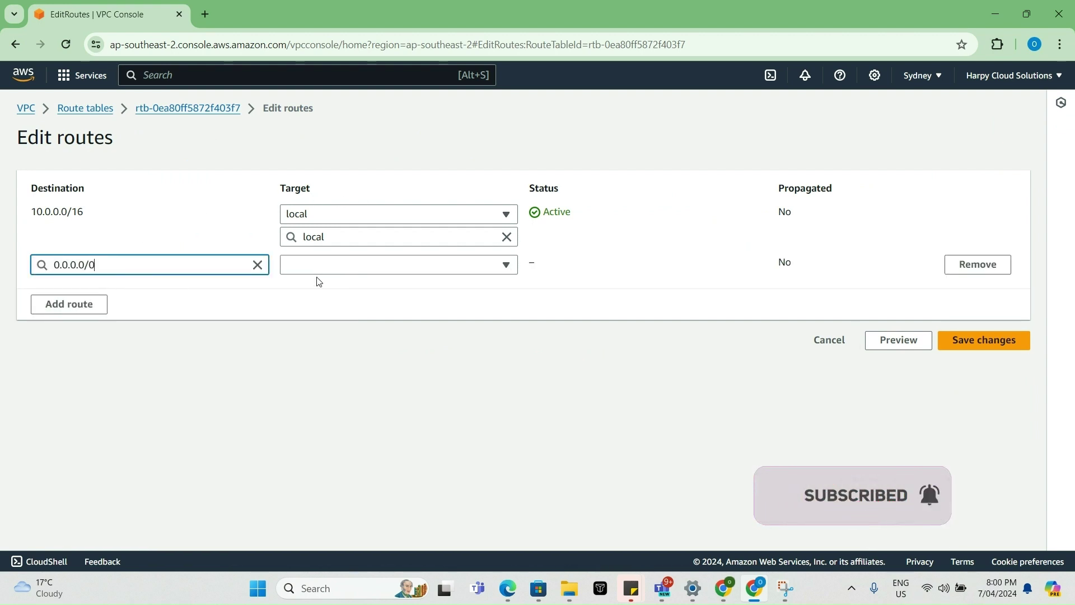
left_click(391, 266)
left_click(380, 369)
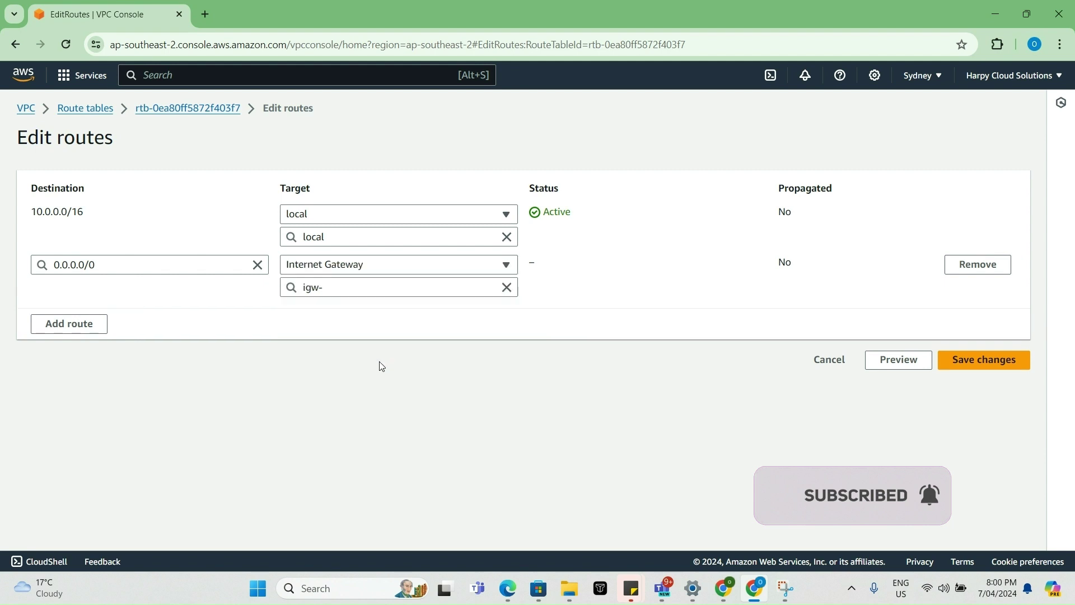
left_click(382, 292)
left_click(392, 329)
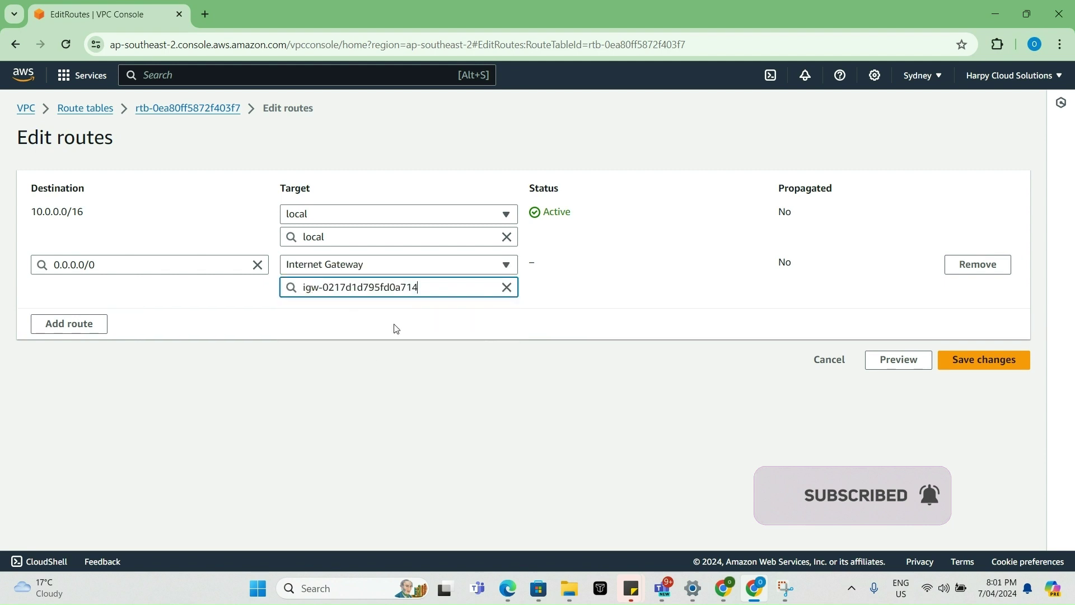
left_click(967, 363)
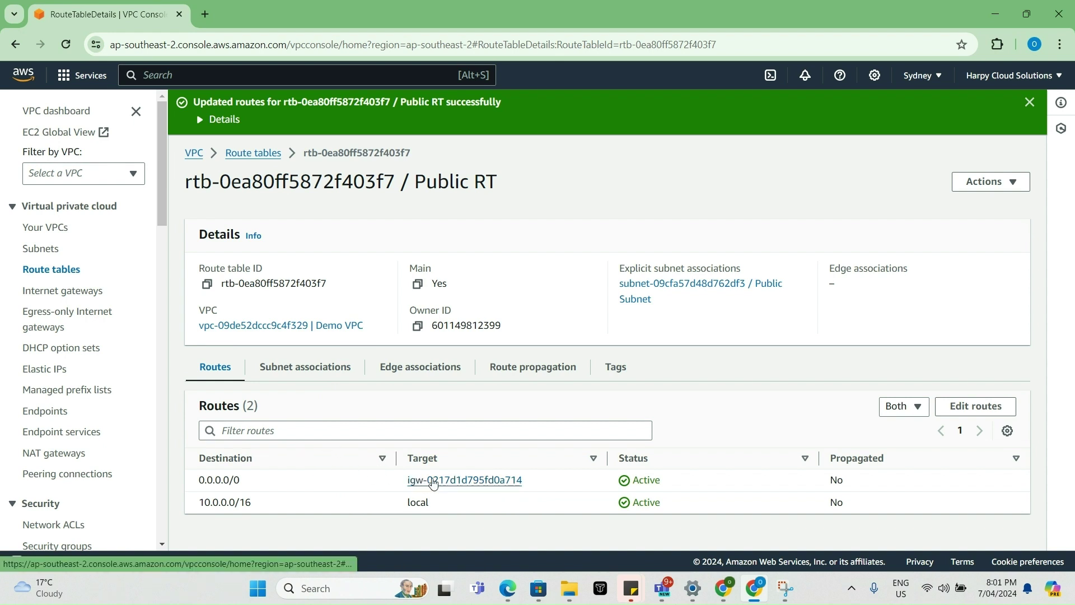
left_click(268, 160)
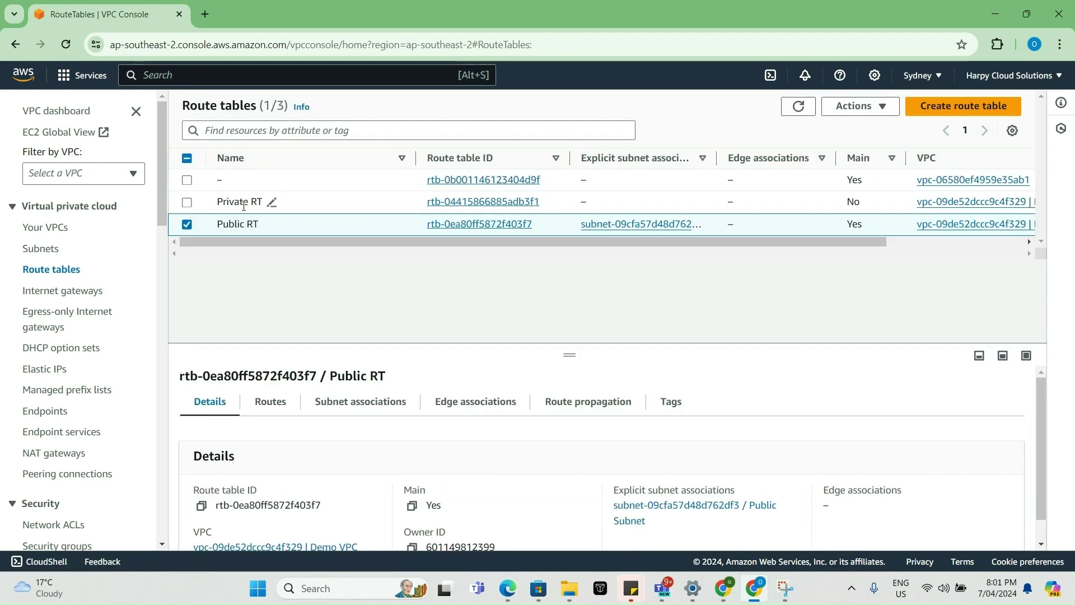
- Associate Private Subnet with Private RT and open Private RT's route editor
left_click(464, 203)
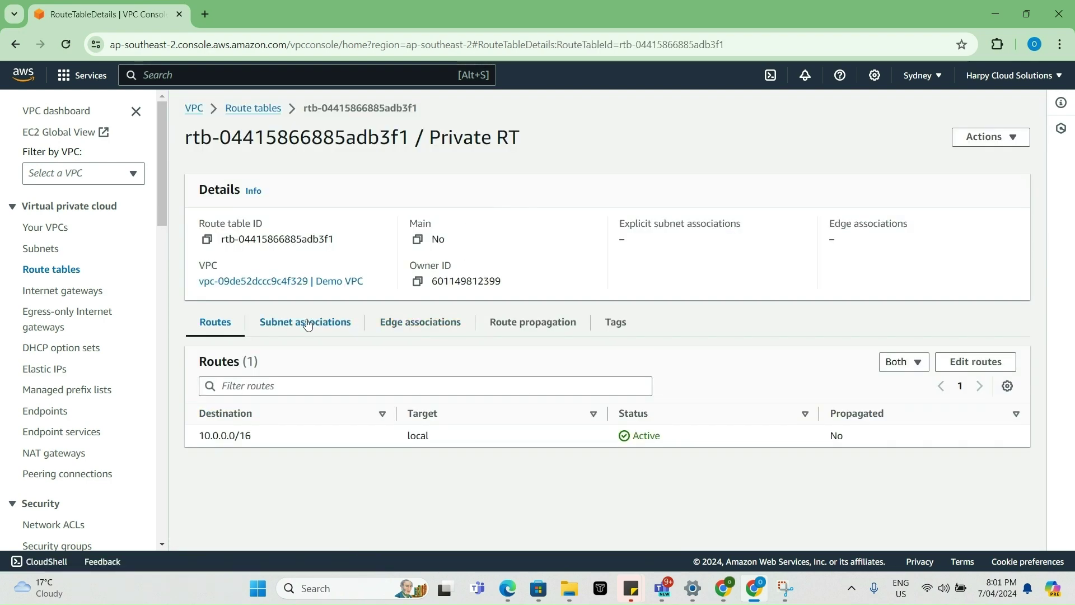
left_click(307, 323)
left_click(933, 361)
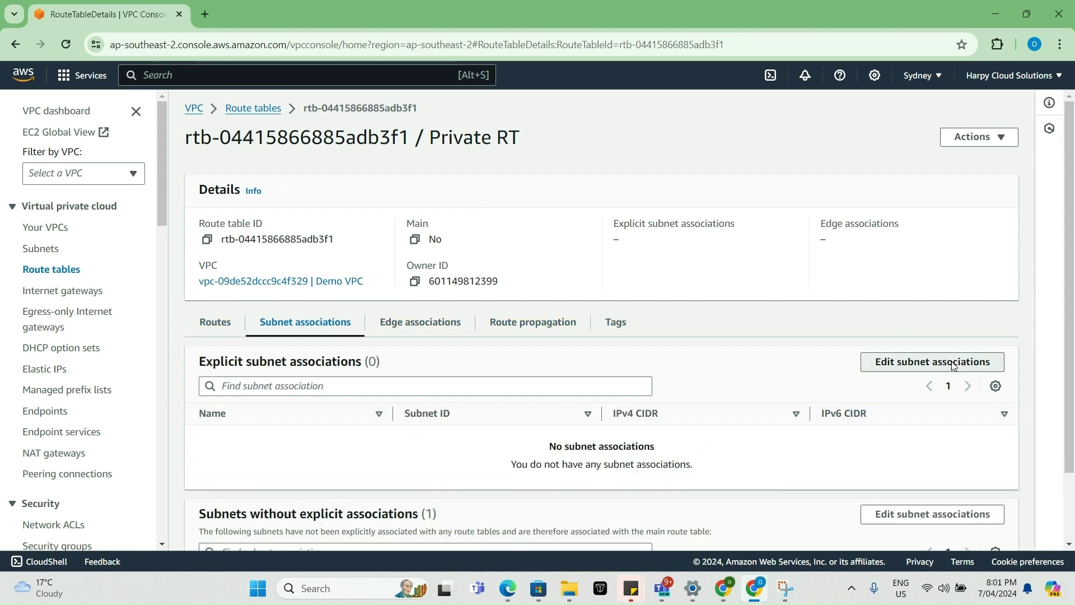
left_click(36, 287)
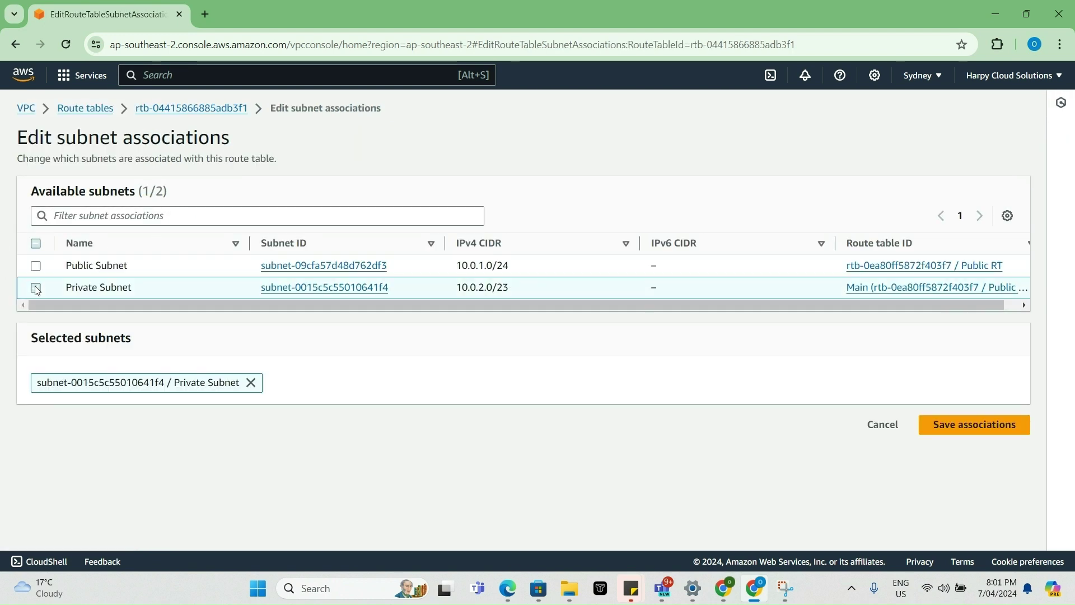
left_click(963, 426)
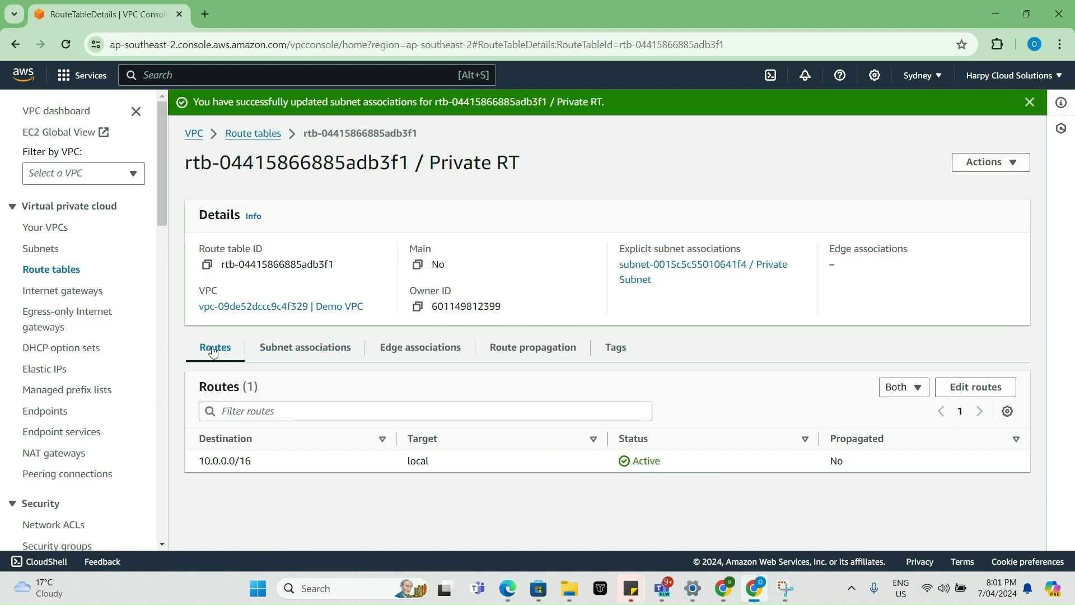
left_click(974, 392)
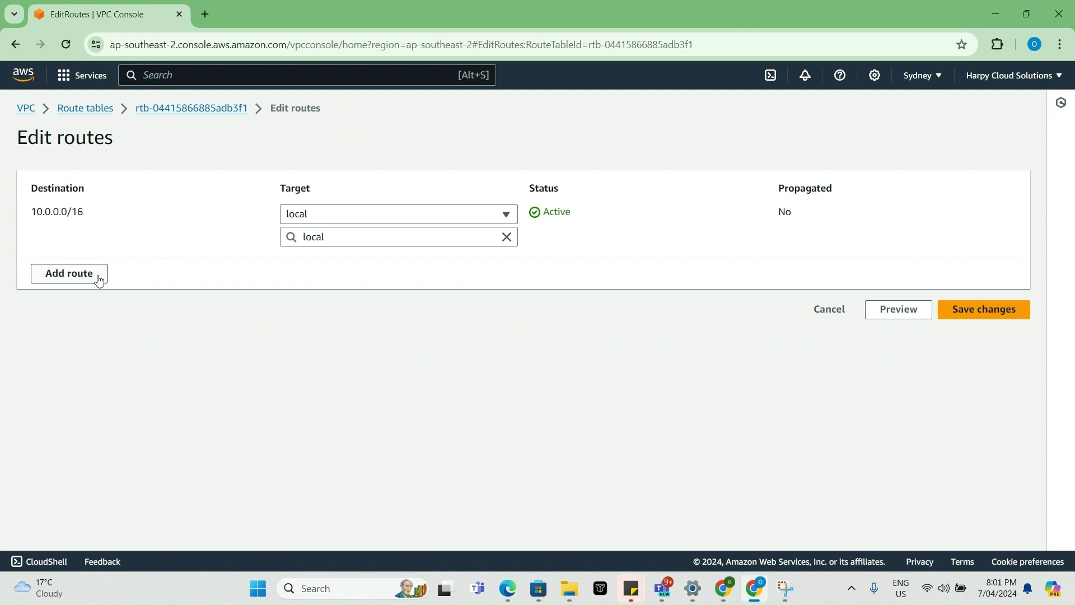
- Add a 0.0.0.0/0 route on Private RT targeting the Demo-NAT gateway nat-01840fa92afd13e93
left_click(95, 273)
left_click(102, 260)
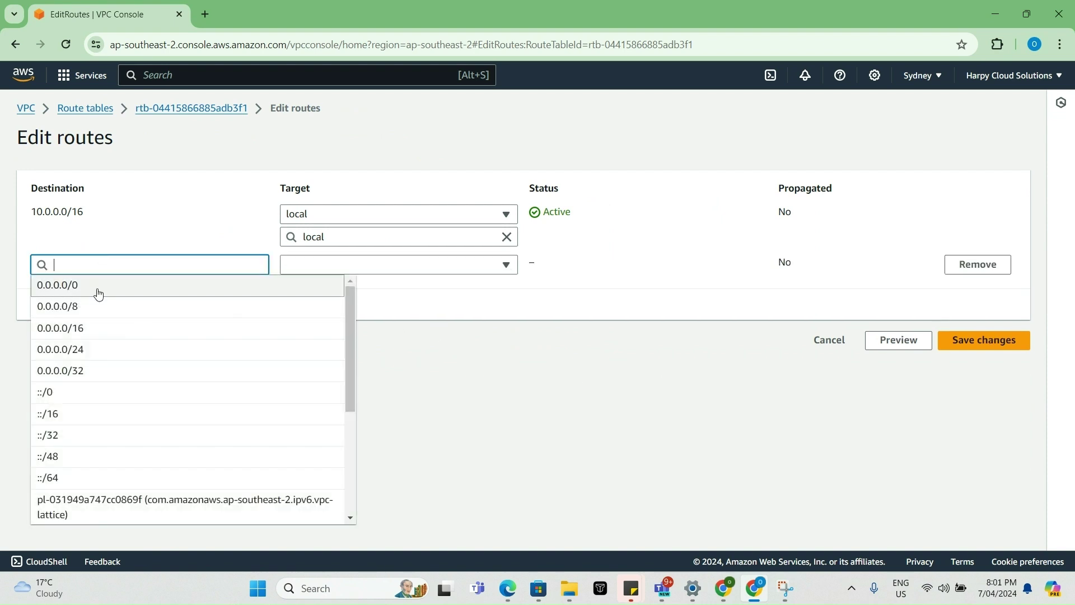
left_click(96, 287)
left_click(319, 265)
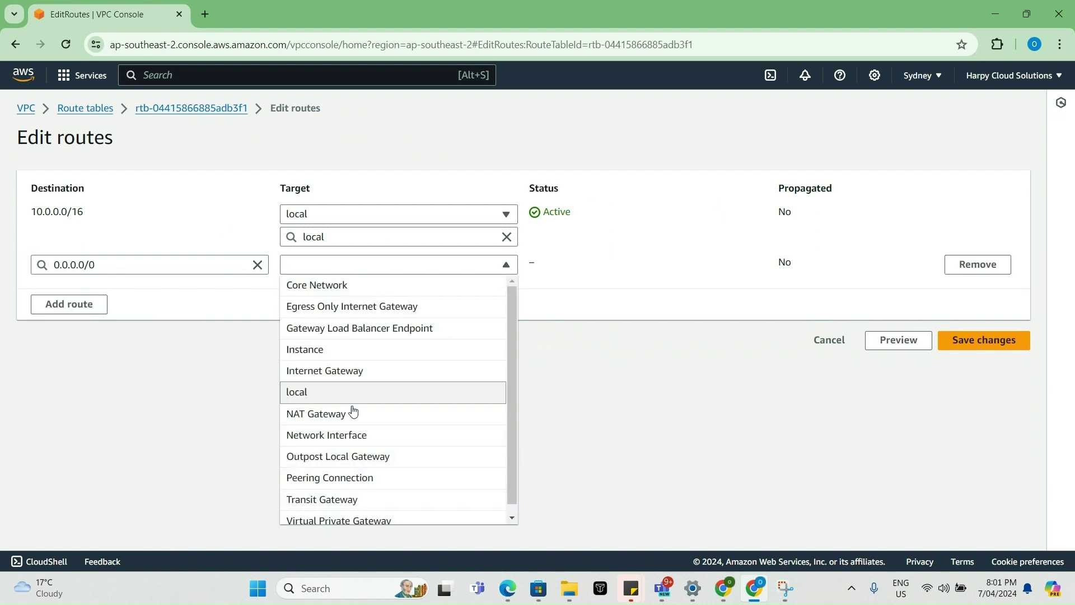
left_click(354, 413)
left_click(368, 288)
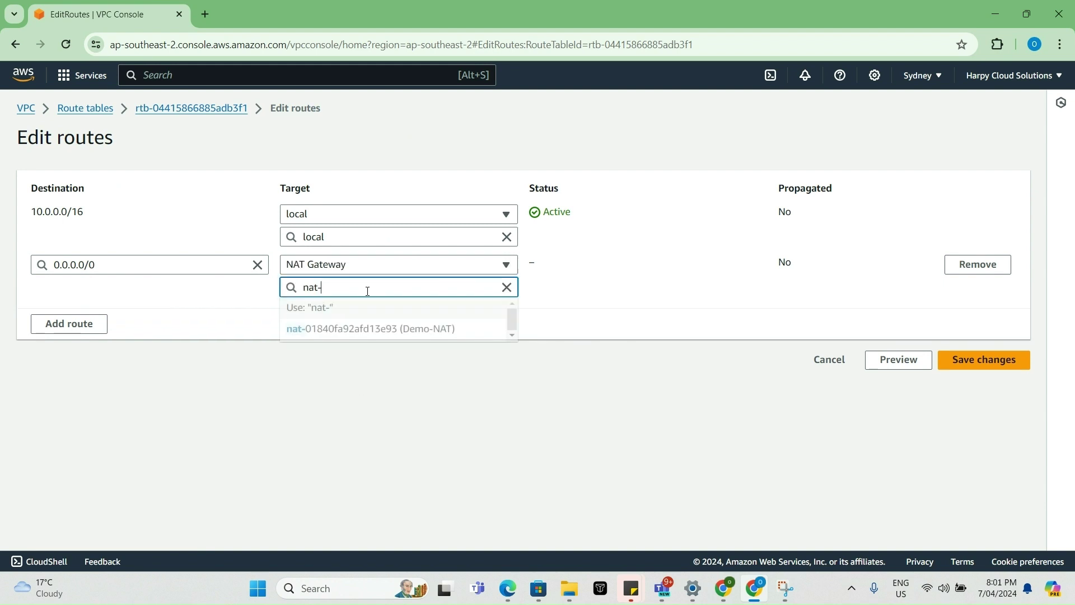
left_click(371, 329)
left_click(1013, 363)
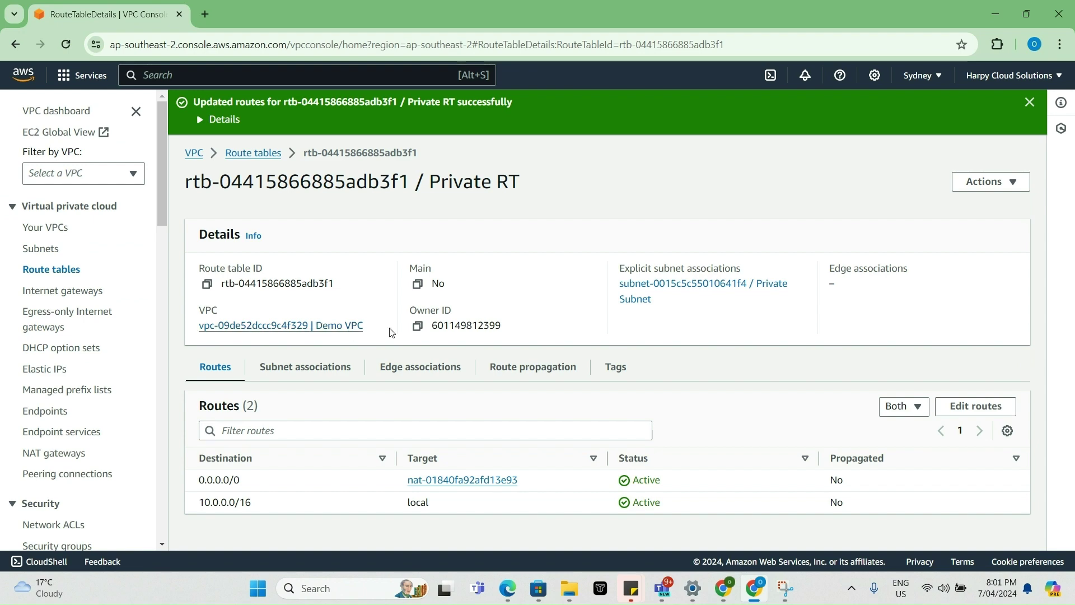
left_click(755, 592)
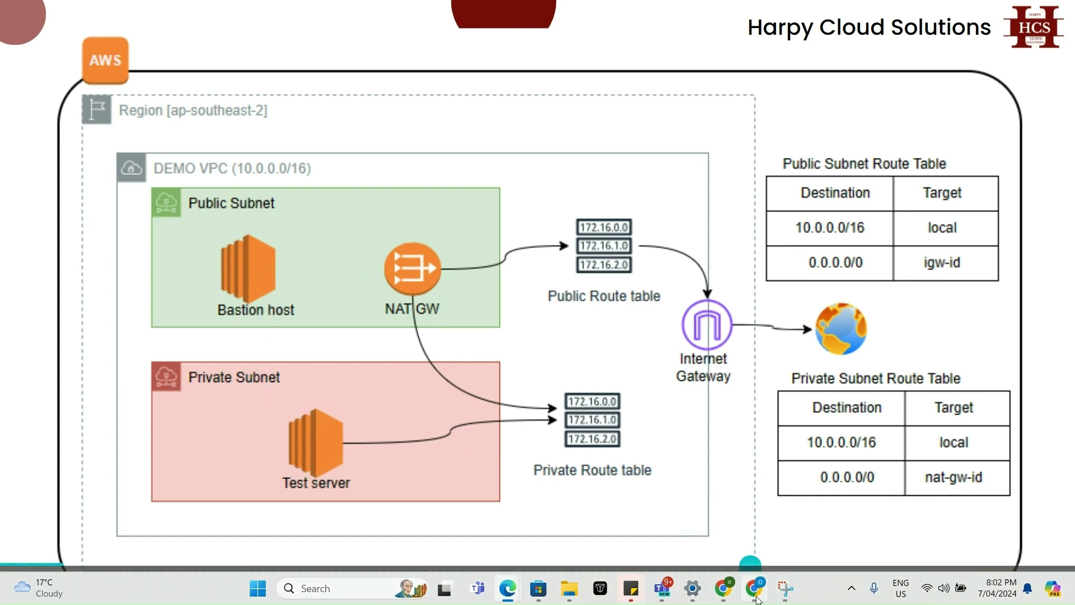
left_click(756, 596)
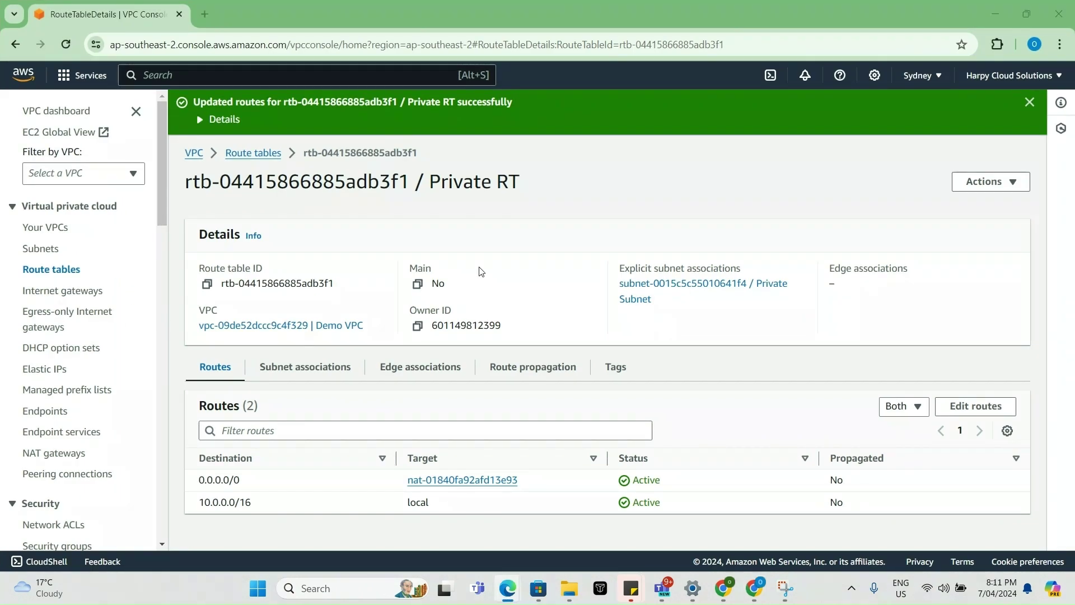
- Go to the EC2 console's running instances and start launching a new instance
type("e")
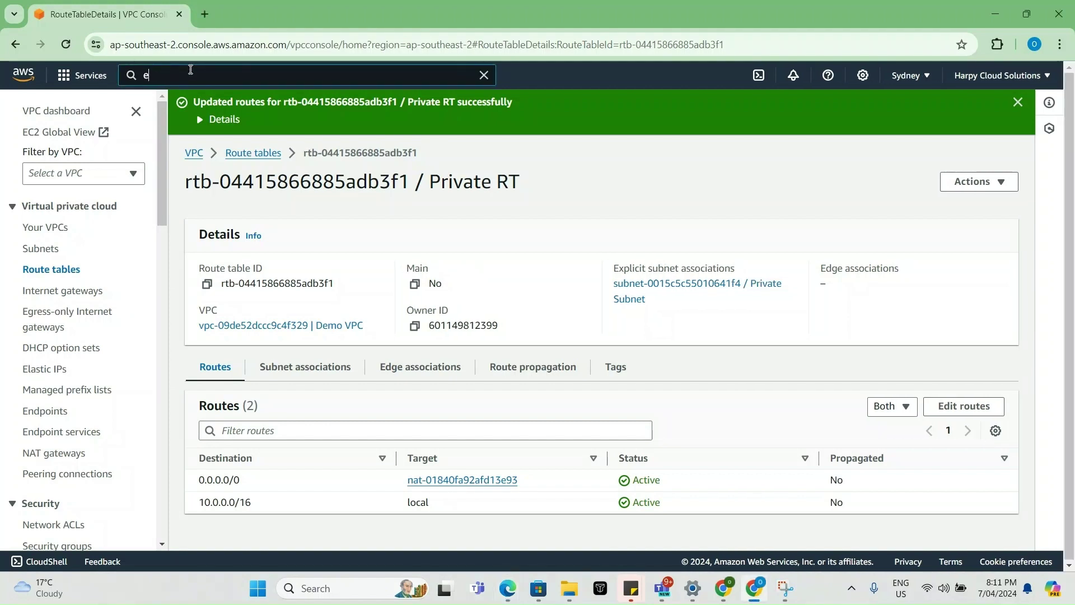
type("c2")
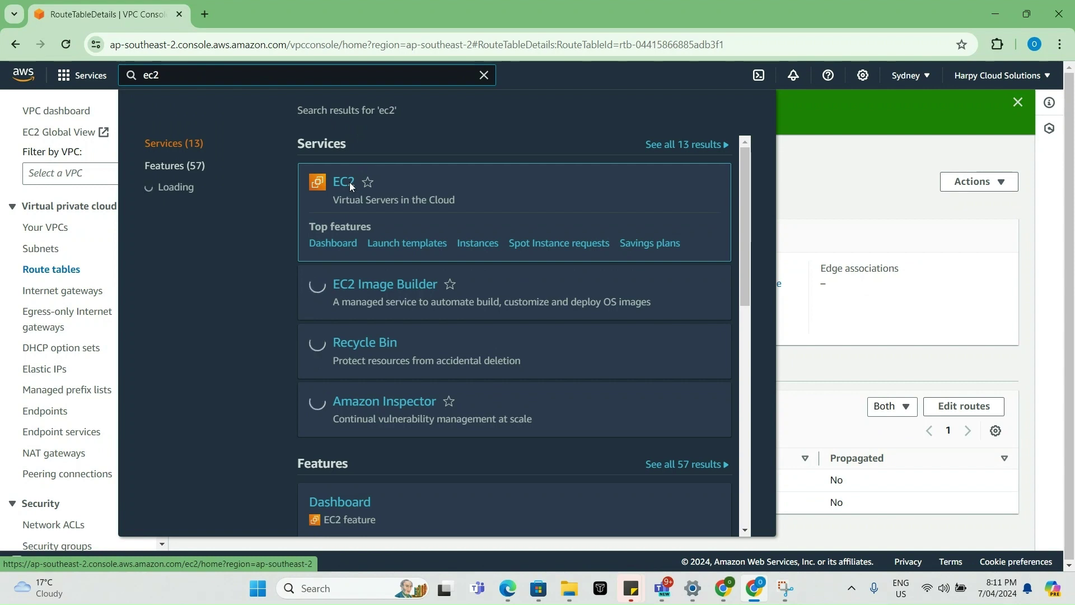
left_click(339, 187)
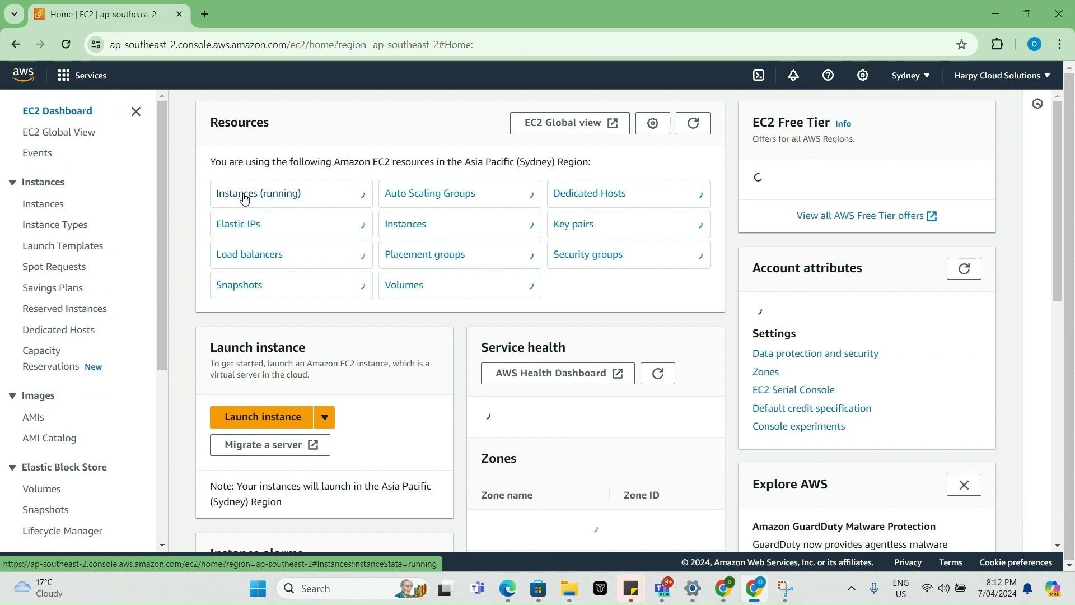
left_click(244, 195)
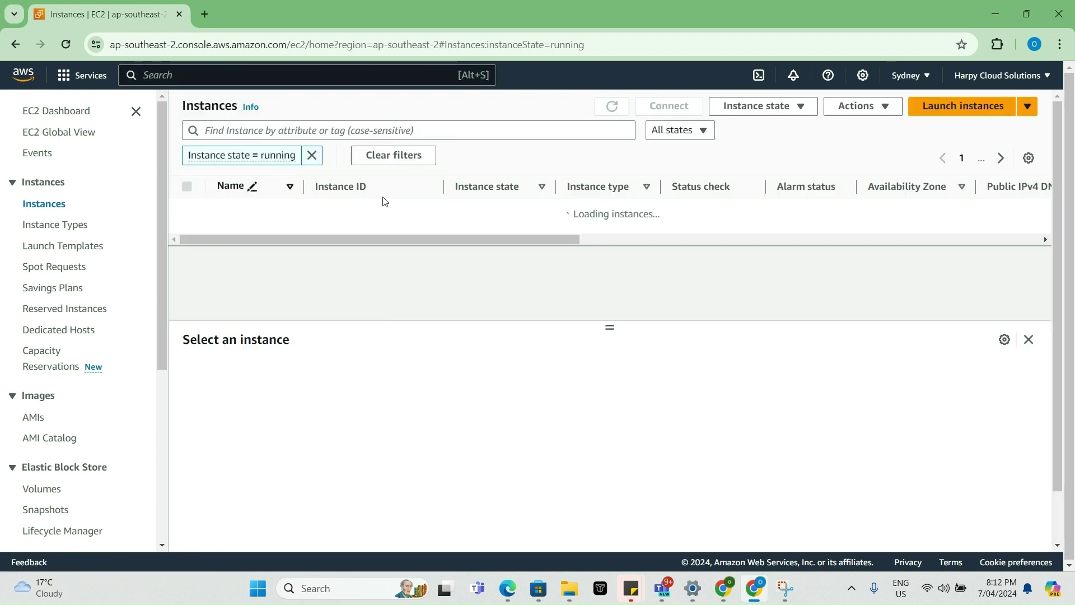
left_click(938, 111)
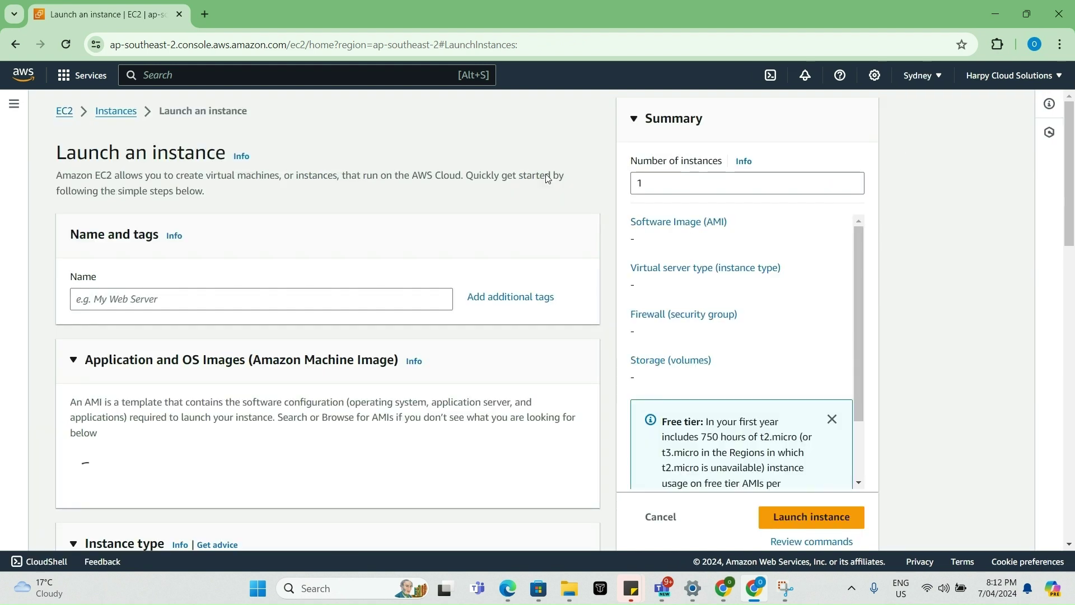
- Name the instance Bastion Host, keeping the Amazon Linux 2023 AMI and t2.micro type
left_click(263, 300)
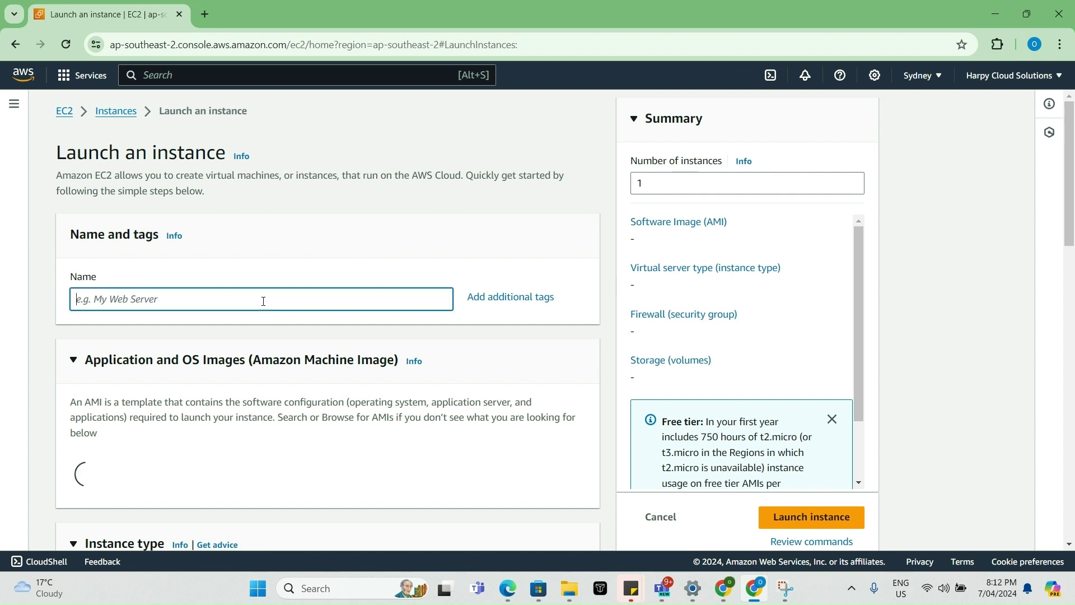
type("Bastio")
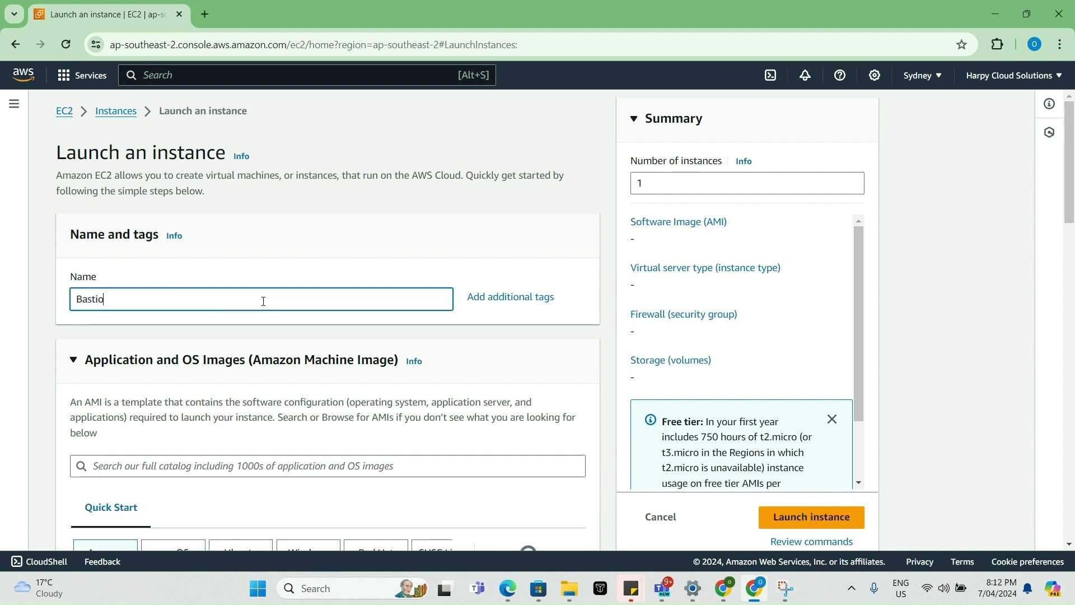
type("n Host")
scroll(254, 331, "down", 6)
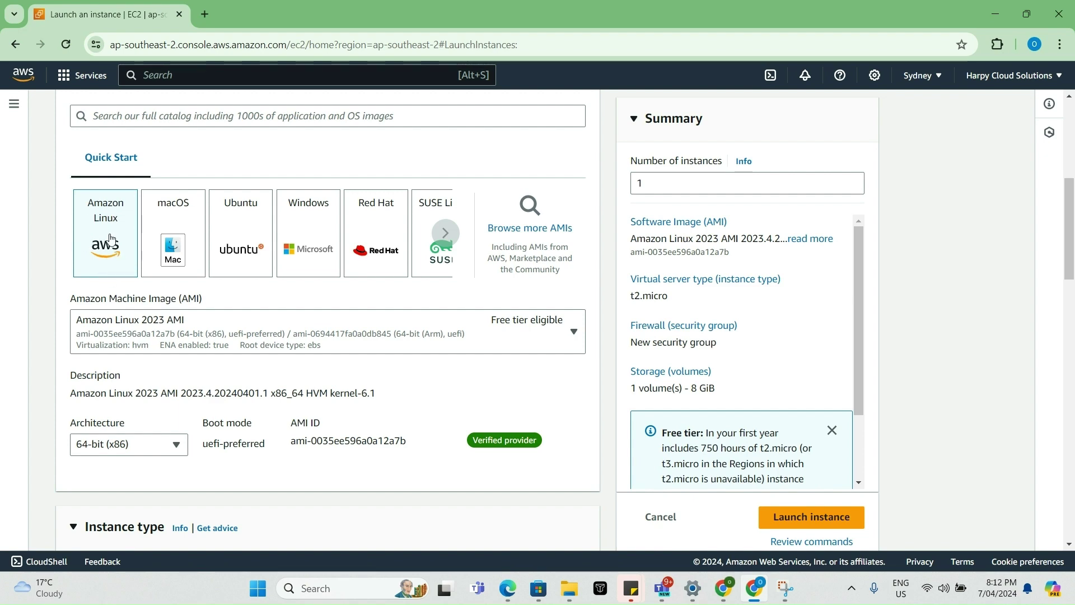
scroll(180, 360, "down", 3)
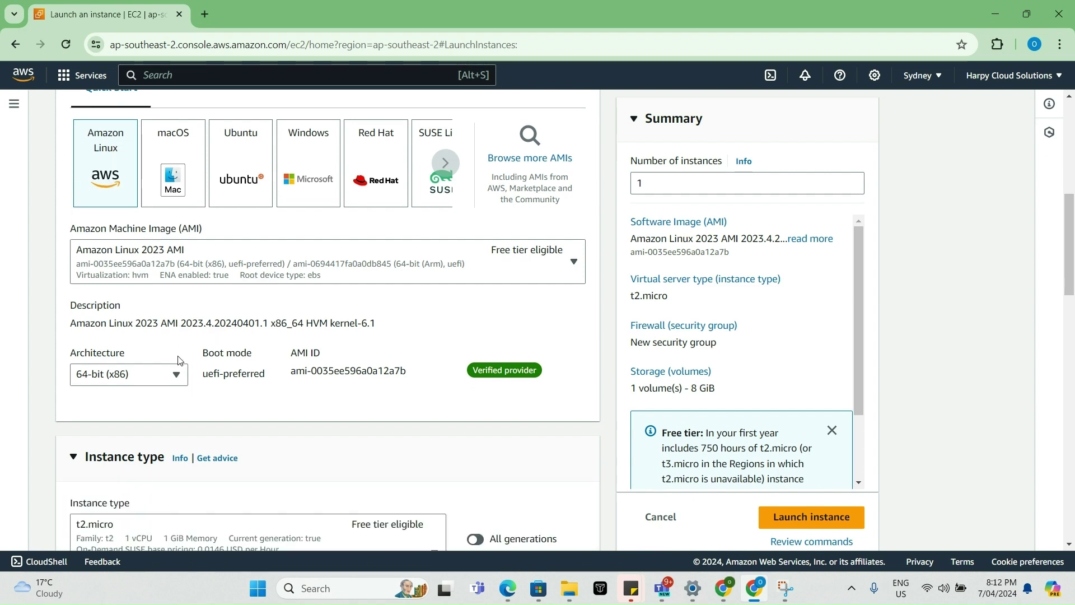
scroll(180, 386, "down", 2)
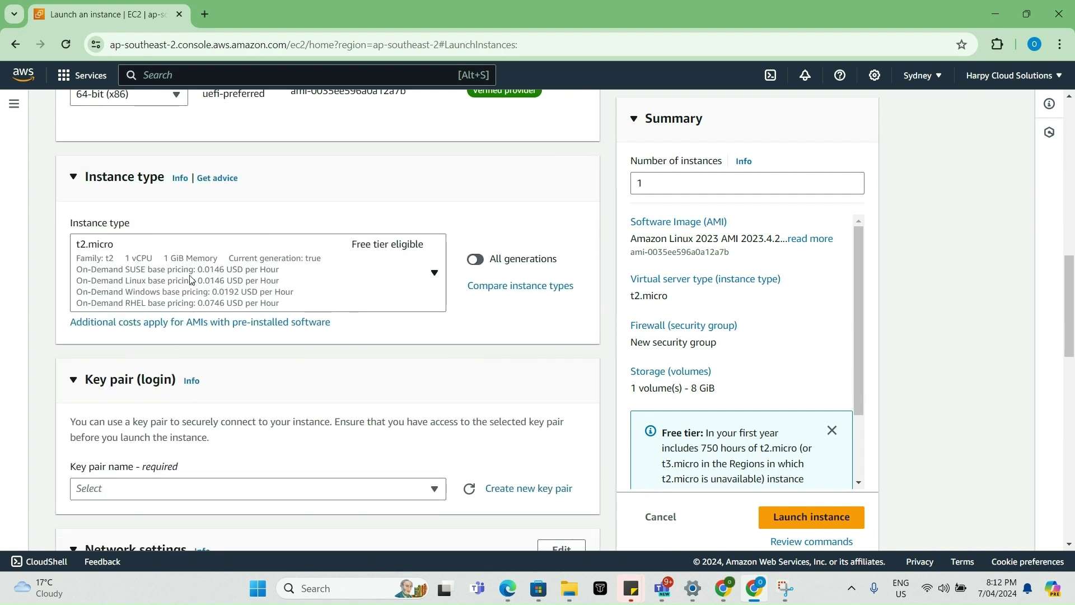
scroll(297, 379, "down", 1)
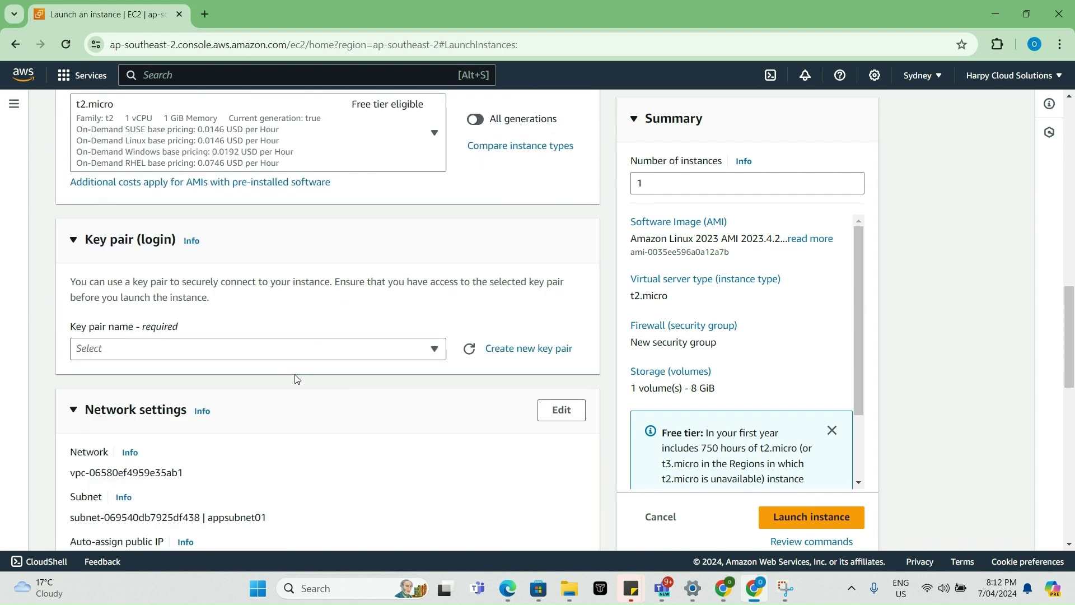
- Create an RSA key pair named bastion in .ppk format and download bastion.ppk
left_click(520, 351)
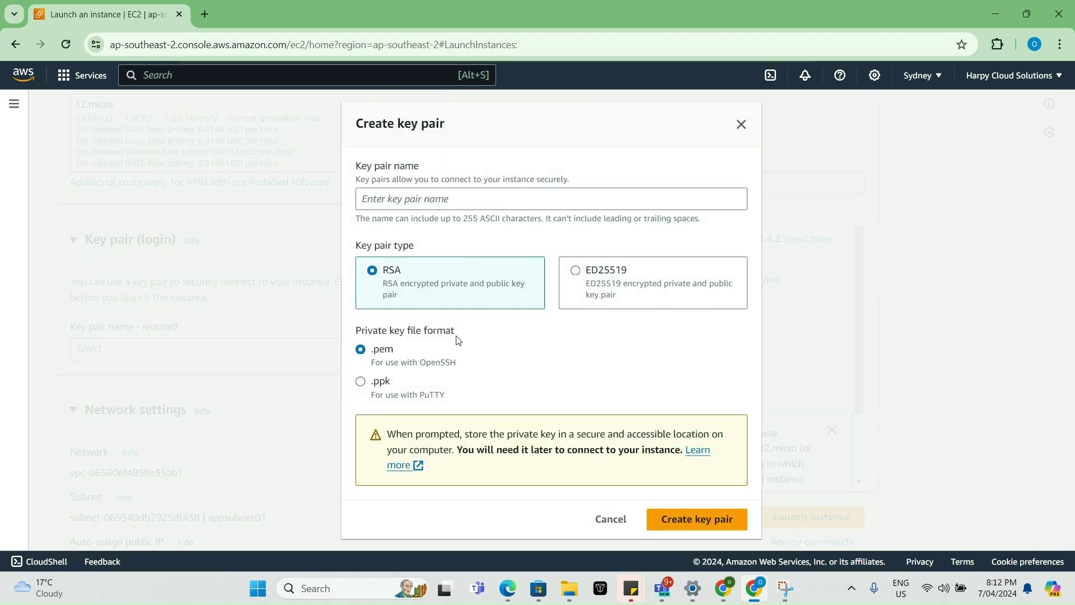
left_click(361, 385)
left_click(505, 194)
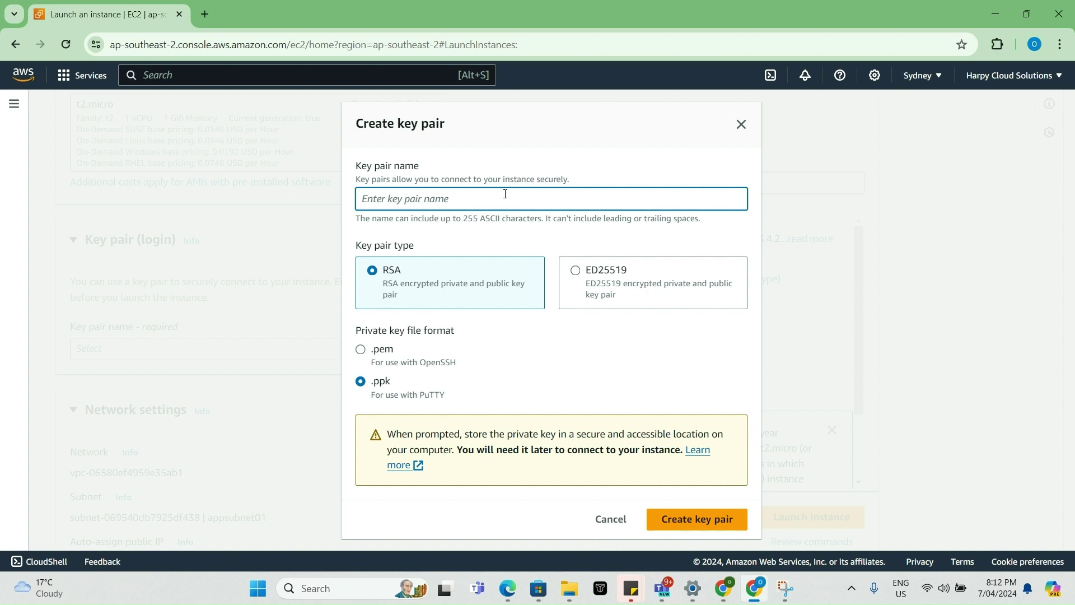
type("bastion-")
left_click(704, 520)
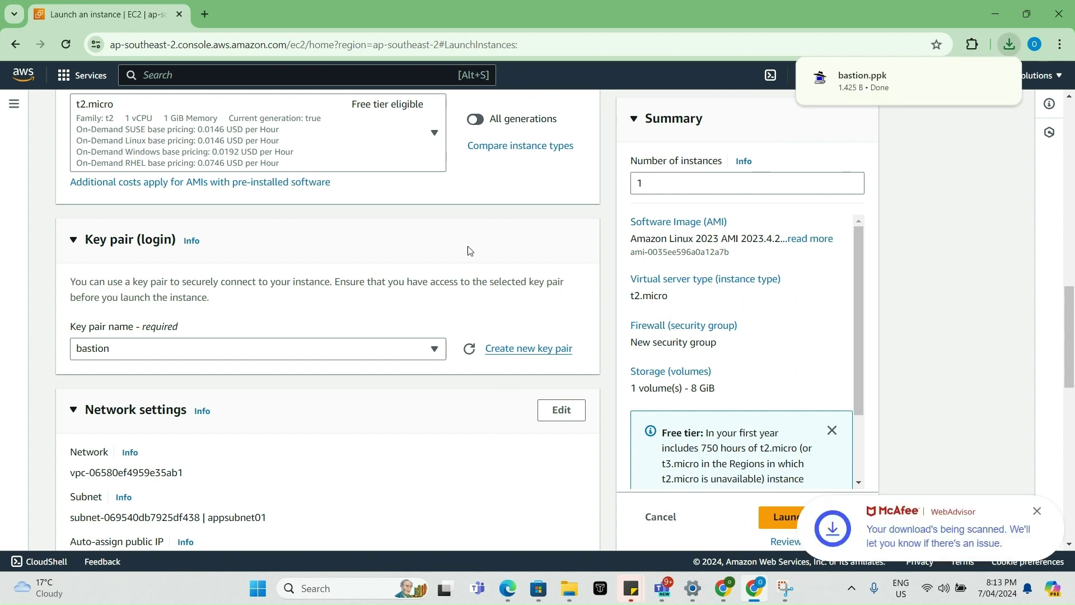
- Edit the network settings to place Bastion Host in Demo VPC
scroll(203, 403, "down", 2)
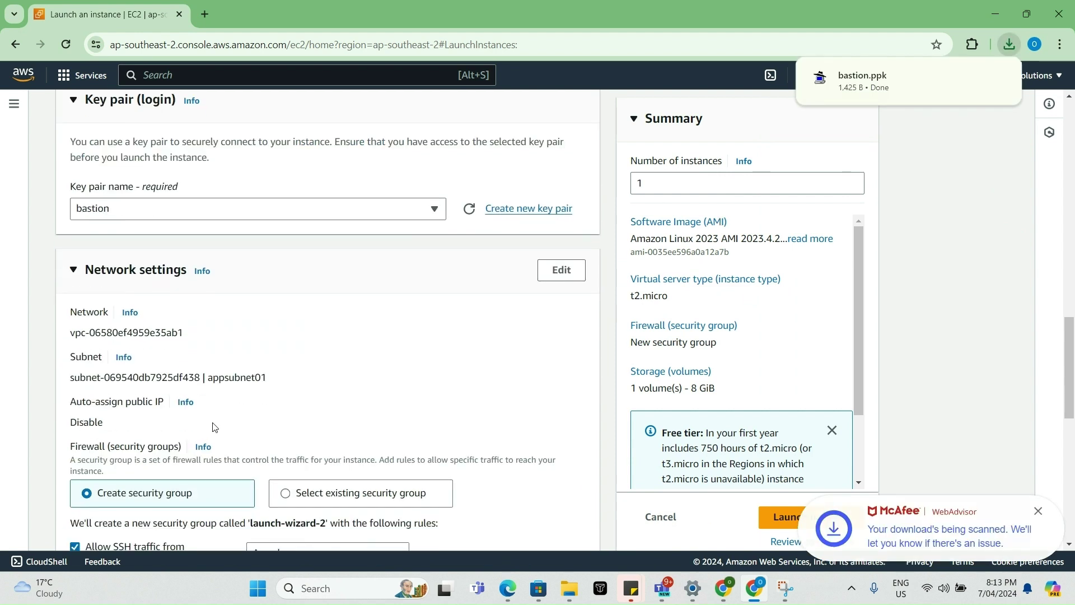
left_click(556, 280)
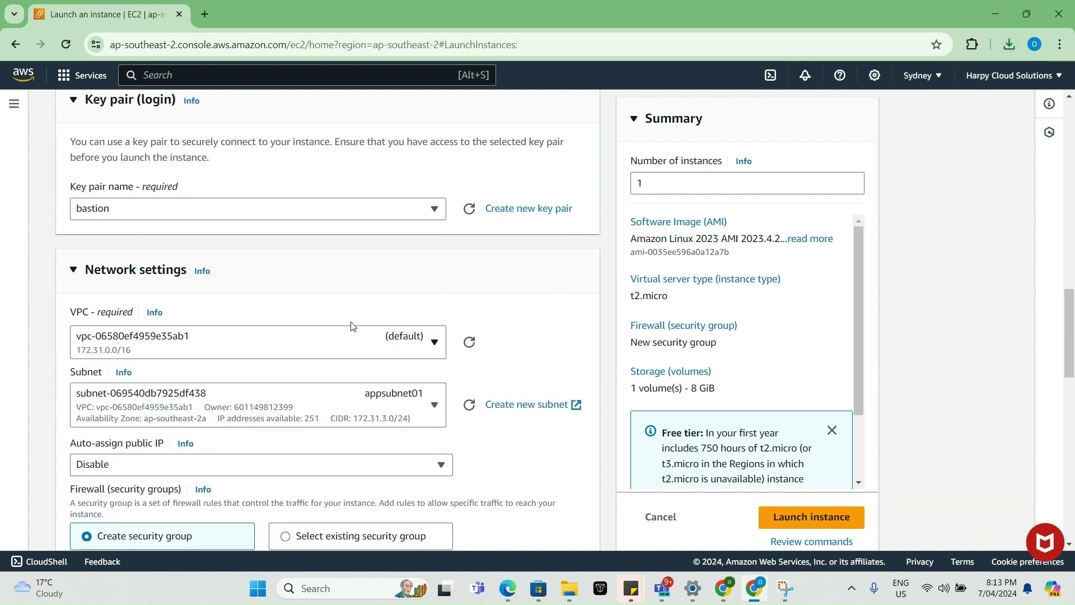
left_click(339, 345)
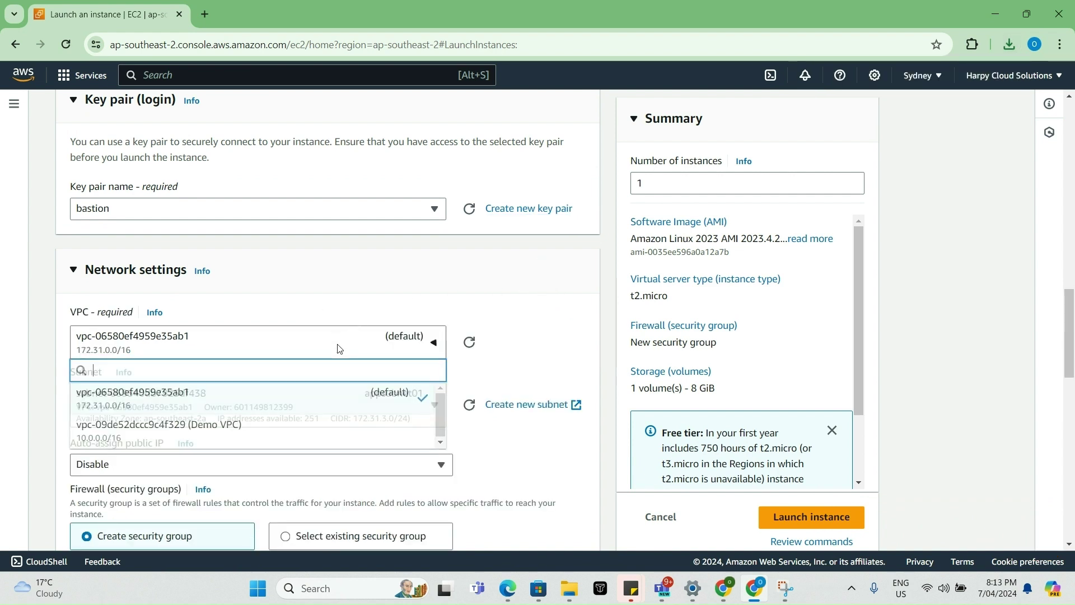
left_click(242, 427)
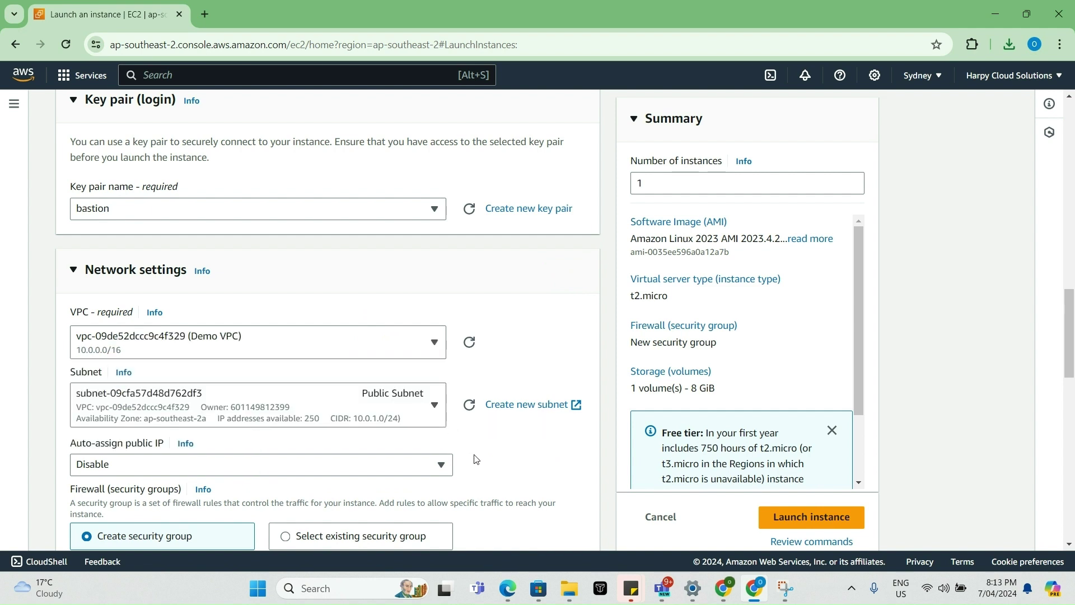
- Name the new security group Bastion-SG and begin its description with Bastion-SG
scroll(470, 452, "down", 1)
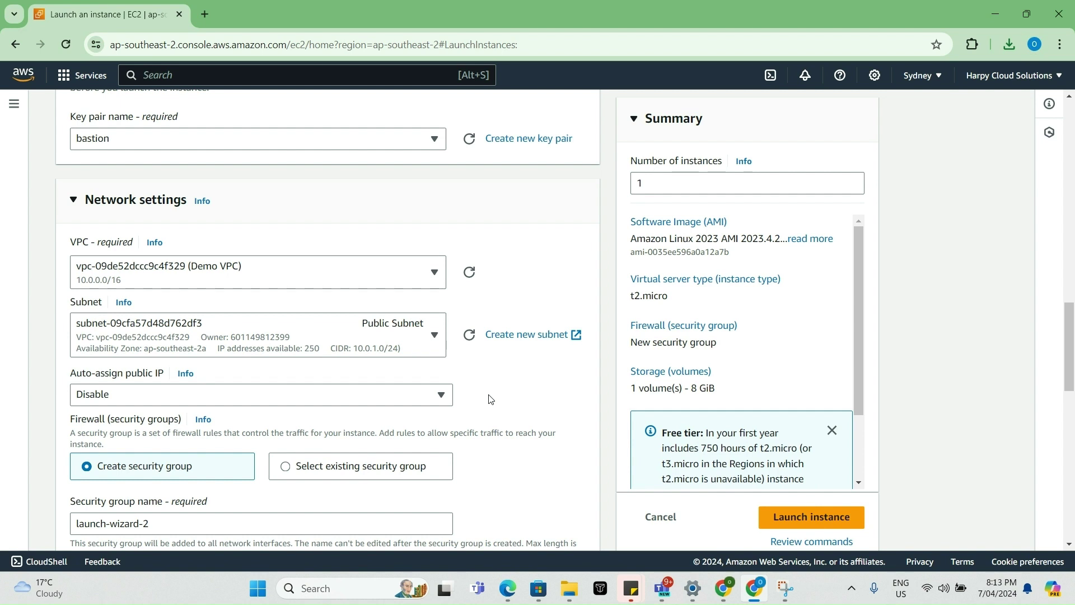
scroll(509, 336, "down", 2)
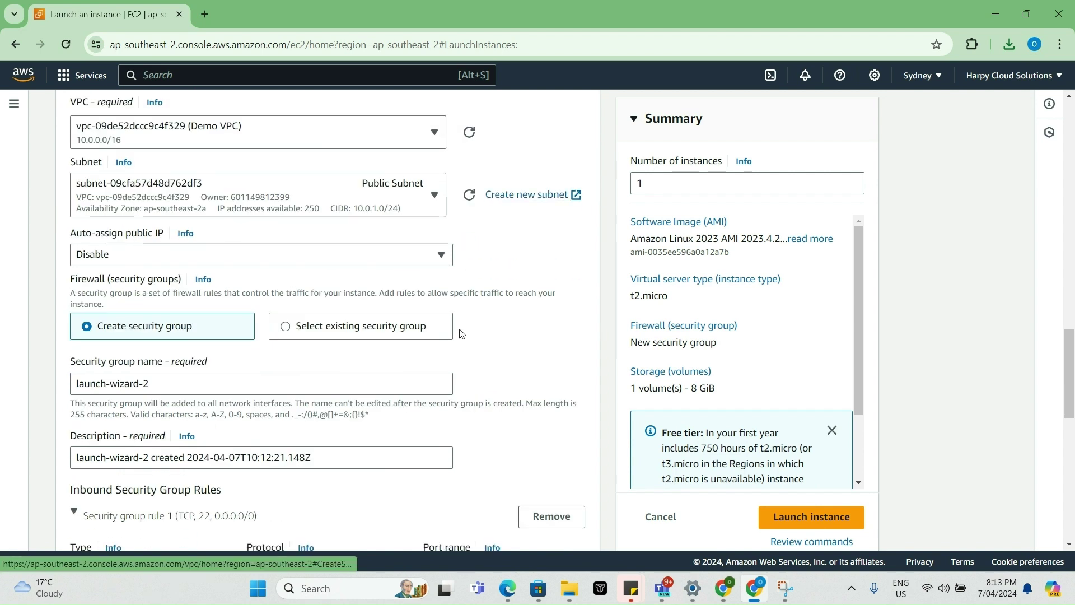
triple_click(158, 388)
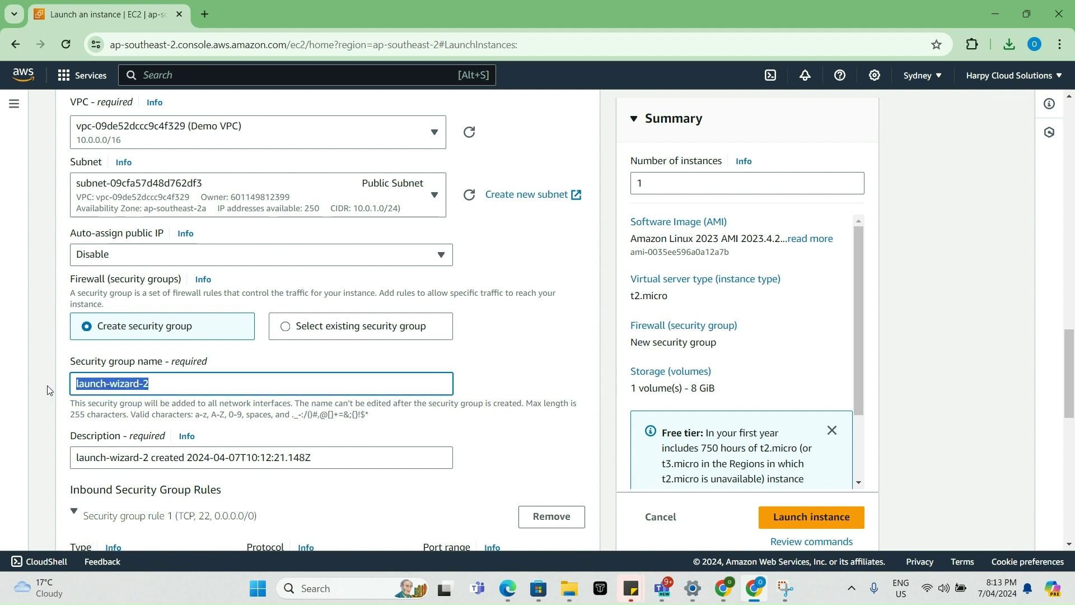
type("Ba")
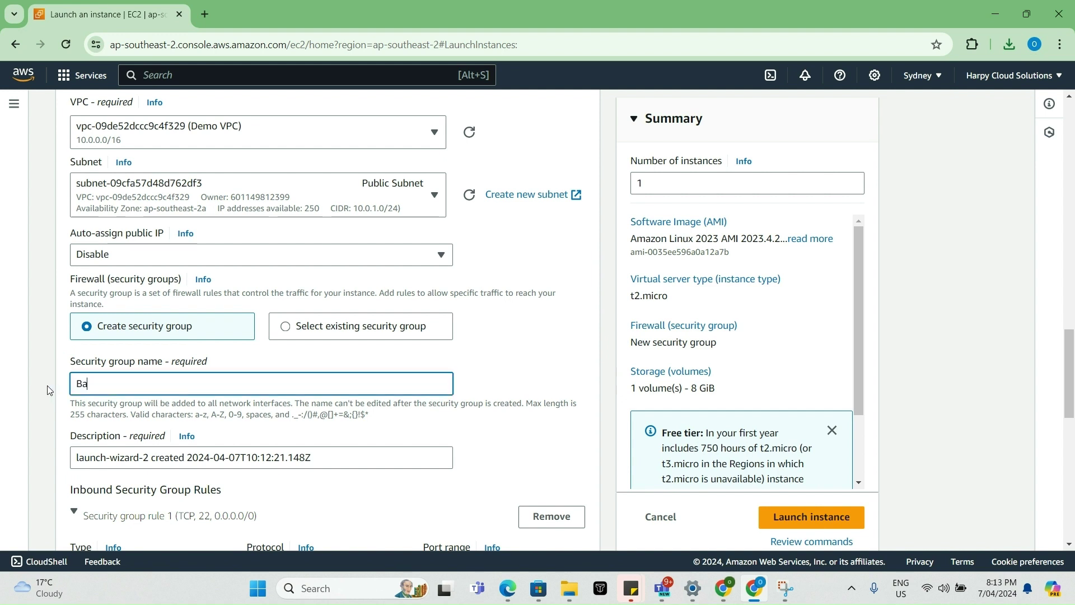
type("stion-SG")
left_click_drag(149, 457, 40, 452)
type("Ba")
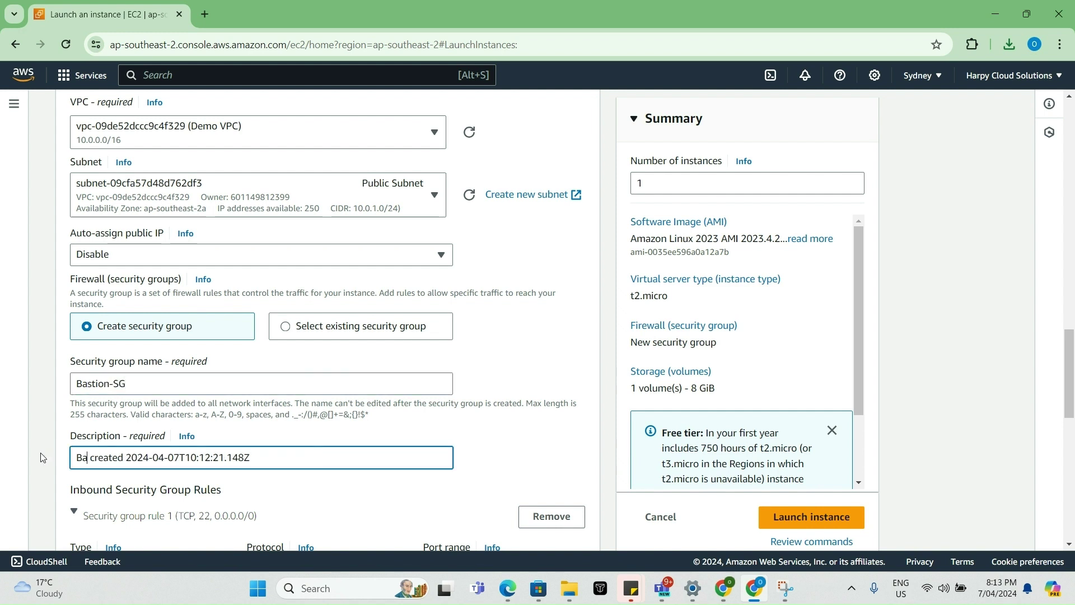
type("stion-SG")
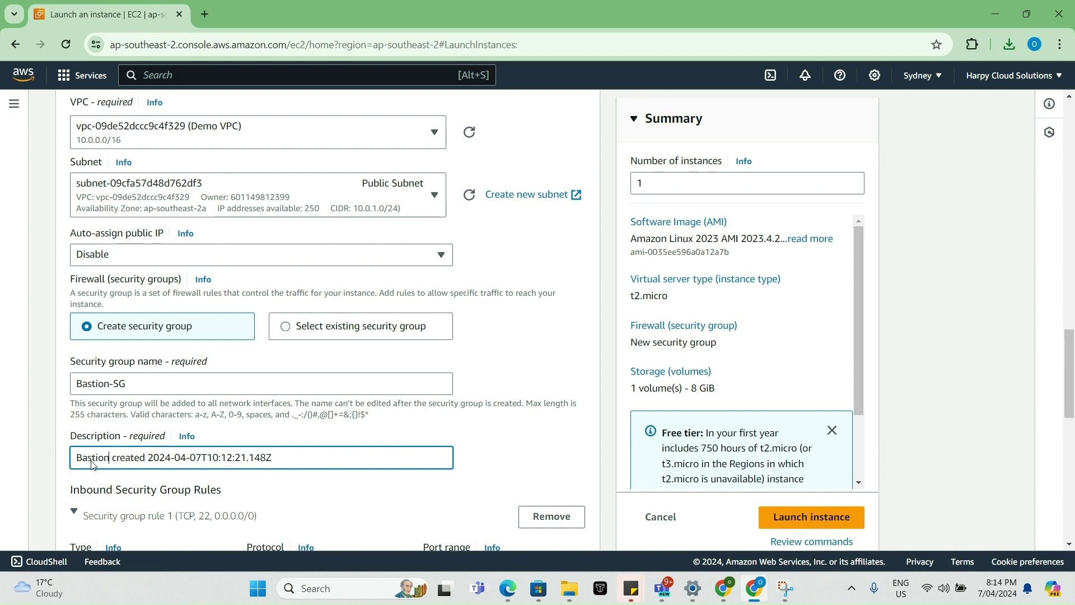
scroll(357, 383, "down", 4)
scroll(431, 346, "down", 3)
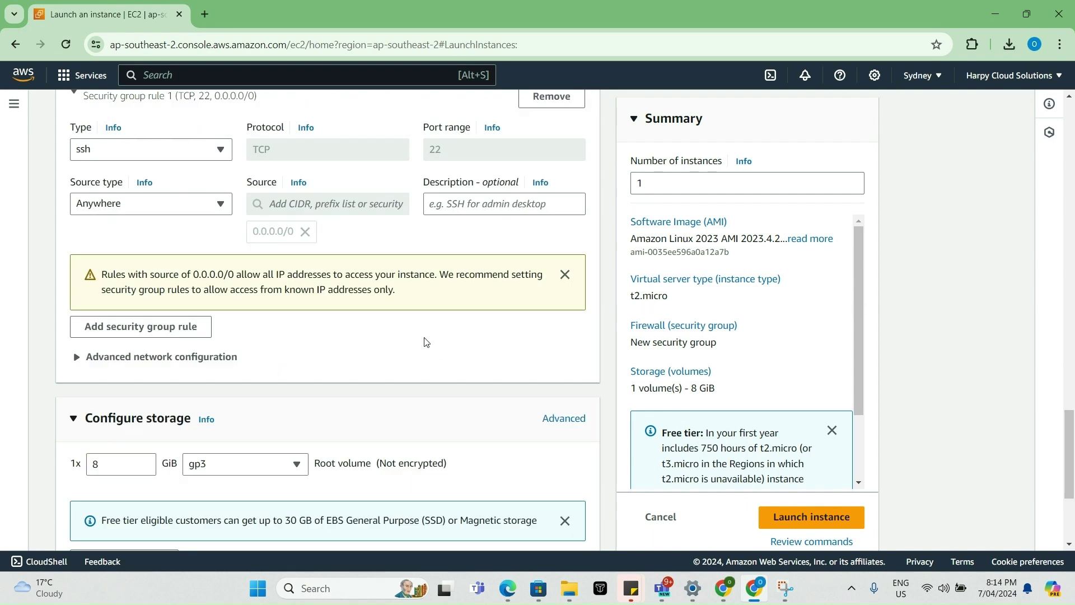
scroll(392, 343, "up", 4)
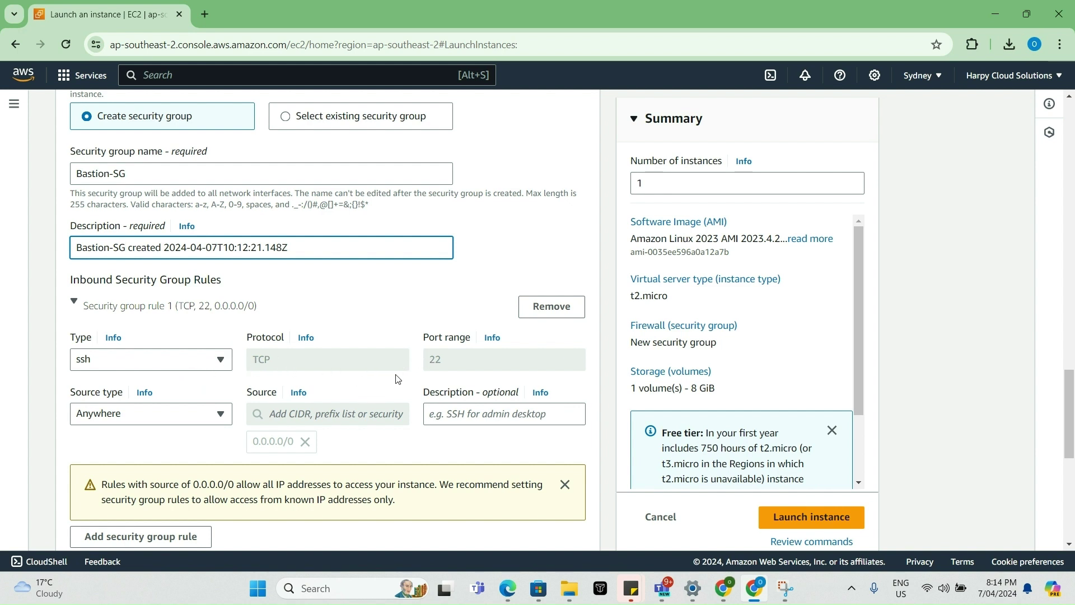
scroll(403, 375, "down", 7)
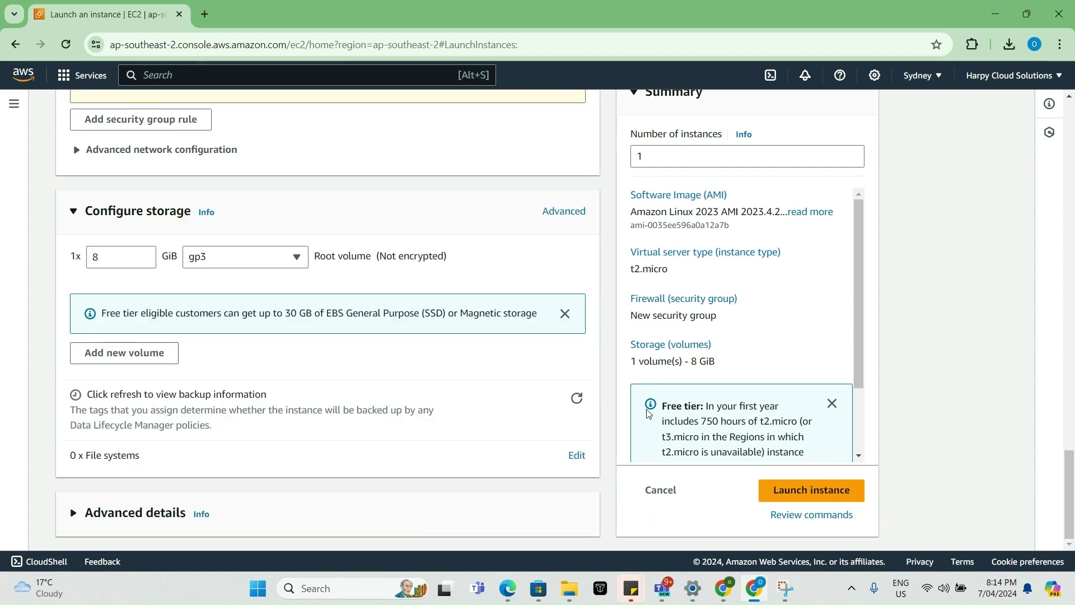
left_click(803, 491)
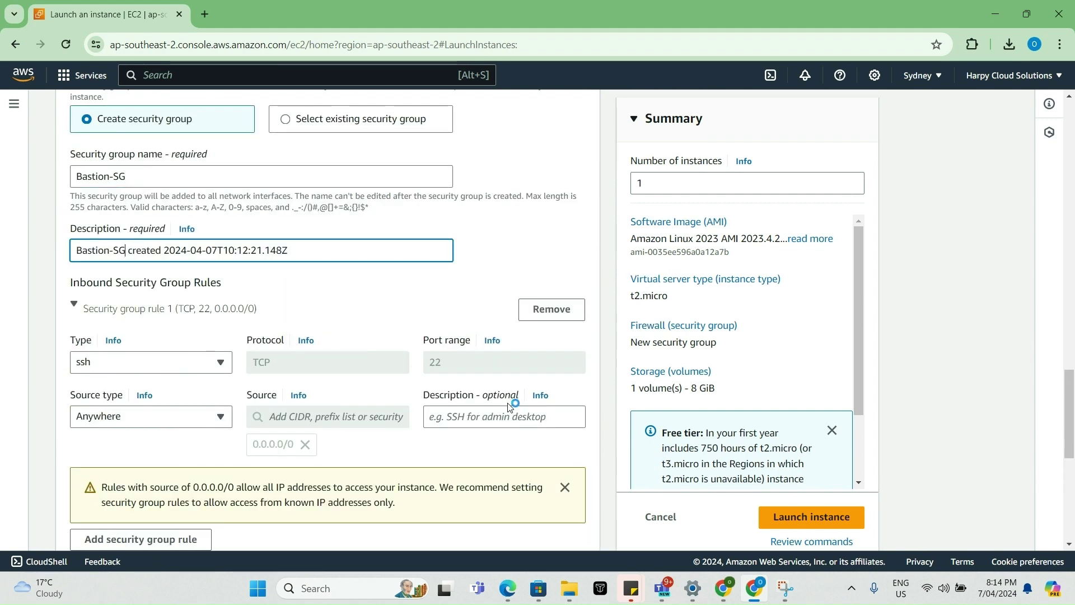
scroll(508, 407, "up", 8)
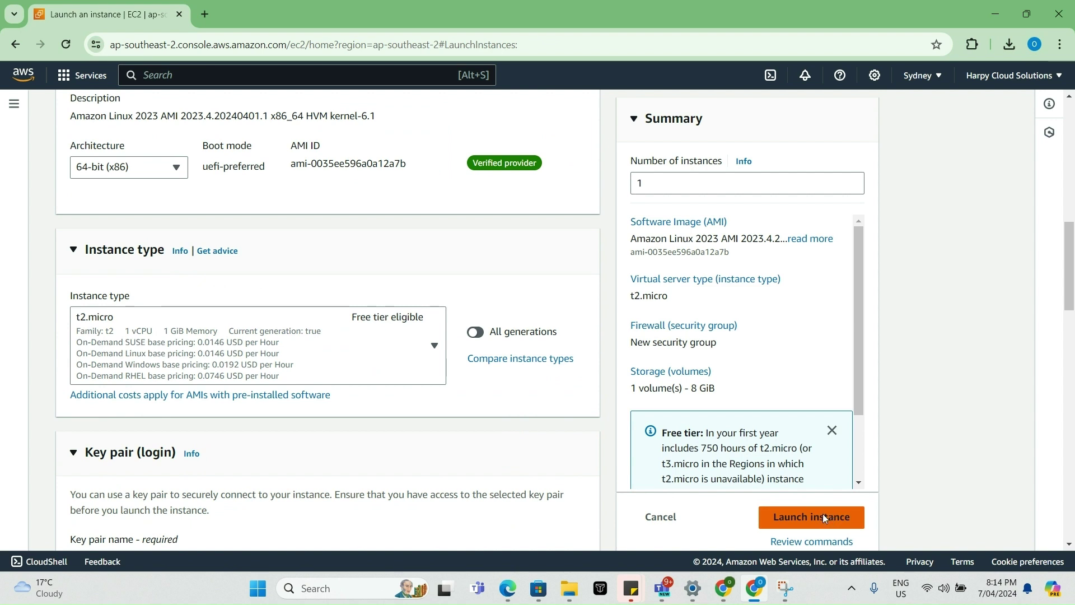
- Launch the Bastion Host instance, then start a fresh launch from the Instances list
left_click(823, 515)
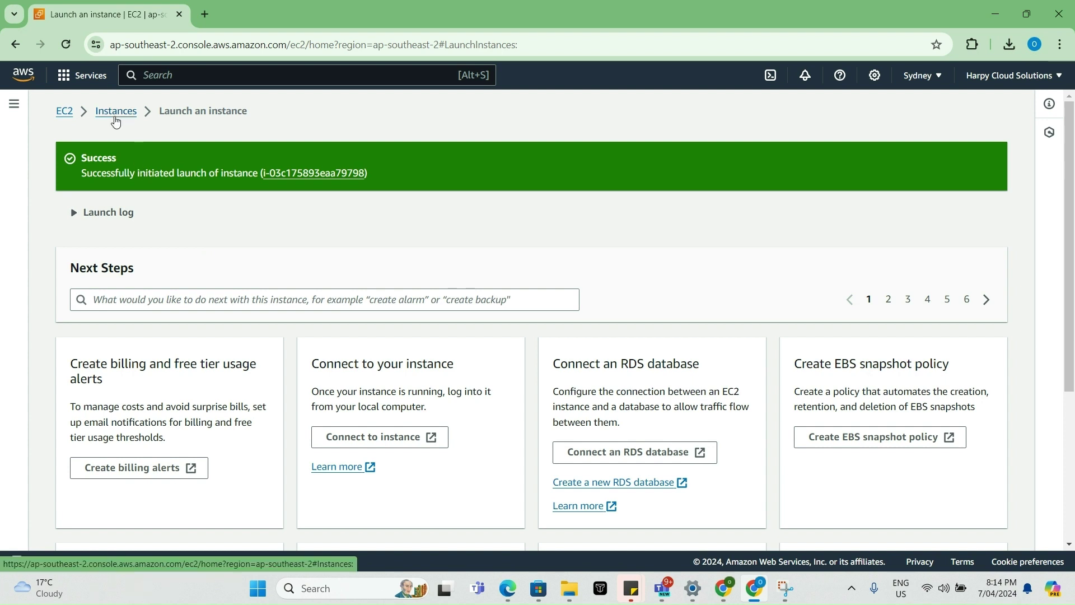
left_click(116, 112)
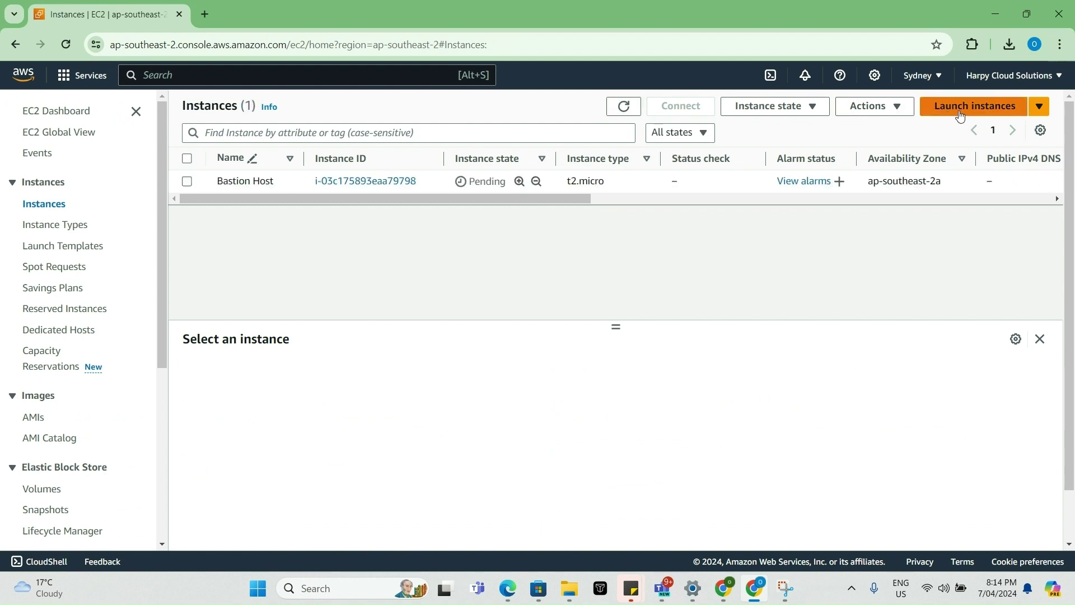
left_click(957, 116)
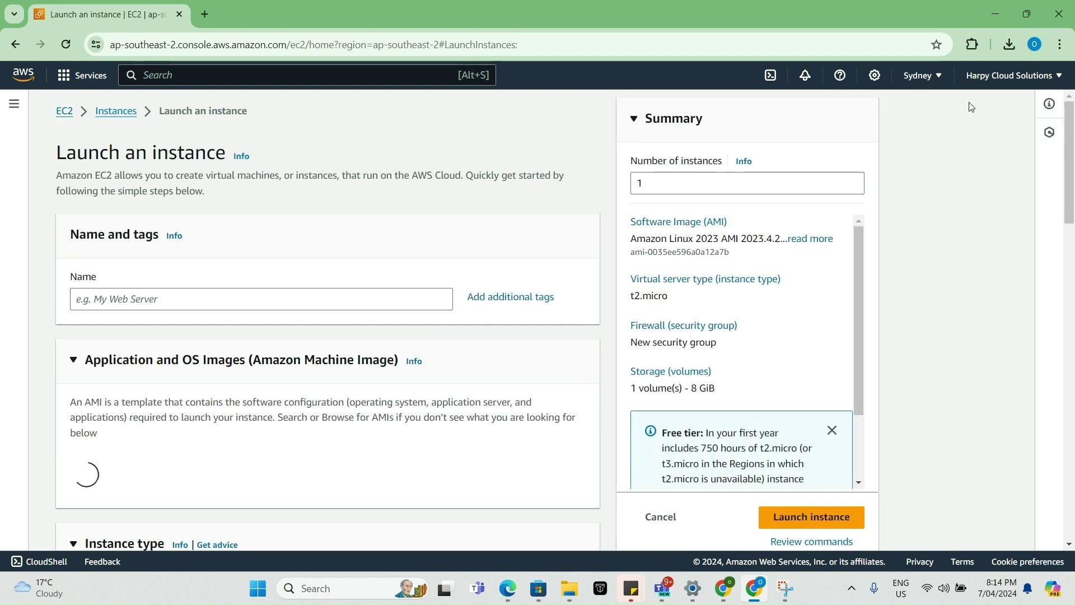
- Name the new instance 'Test Server'
left_click(293, 296)
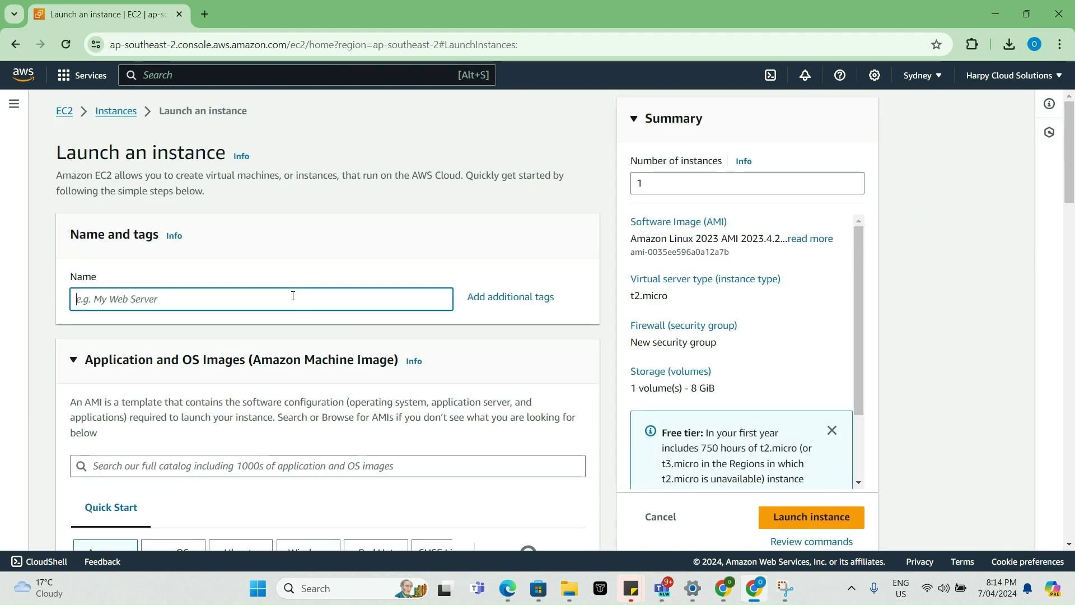
type("Test Server")
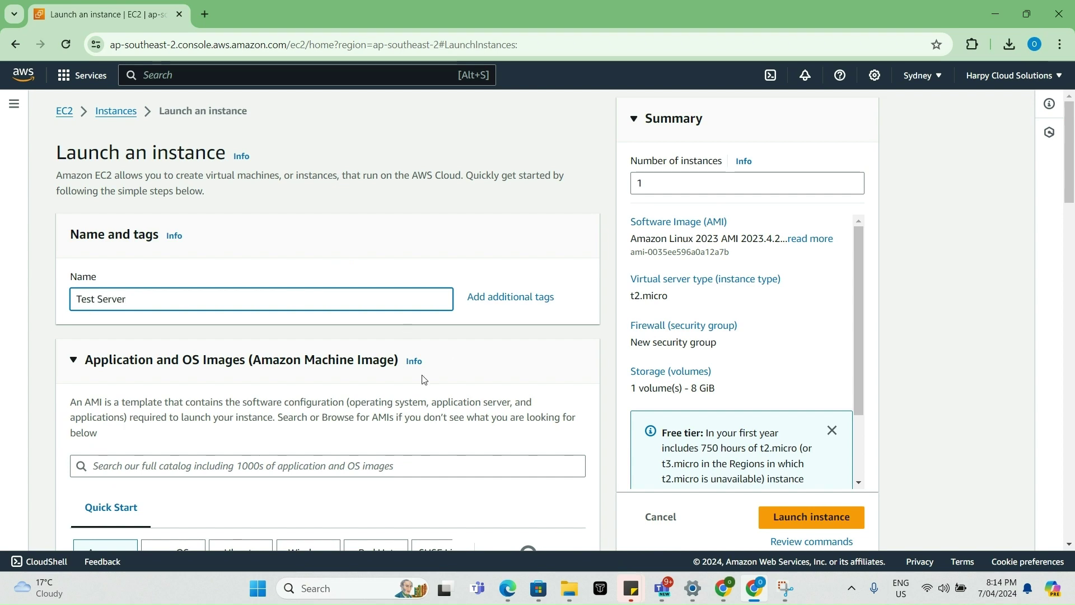
scroll(424, 379, "down", 3)
scroll(424, 380, "down", 3)
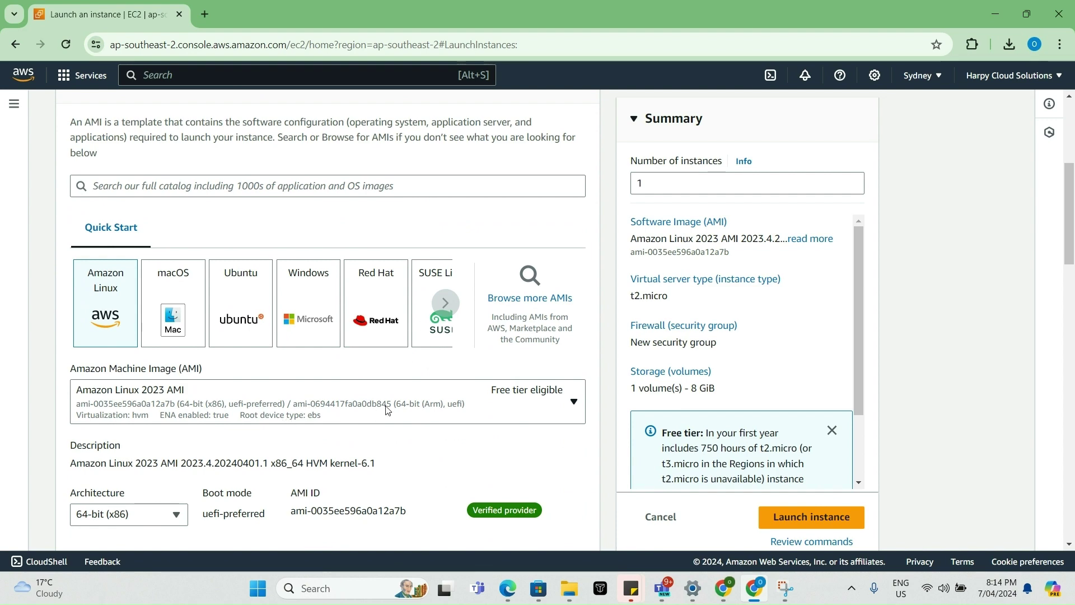
scroll(388, 412, "down", 3)
scroll(196, 412, "down", 10)
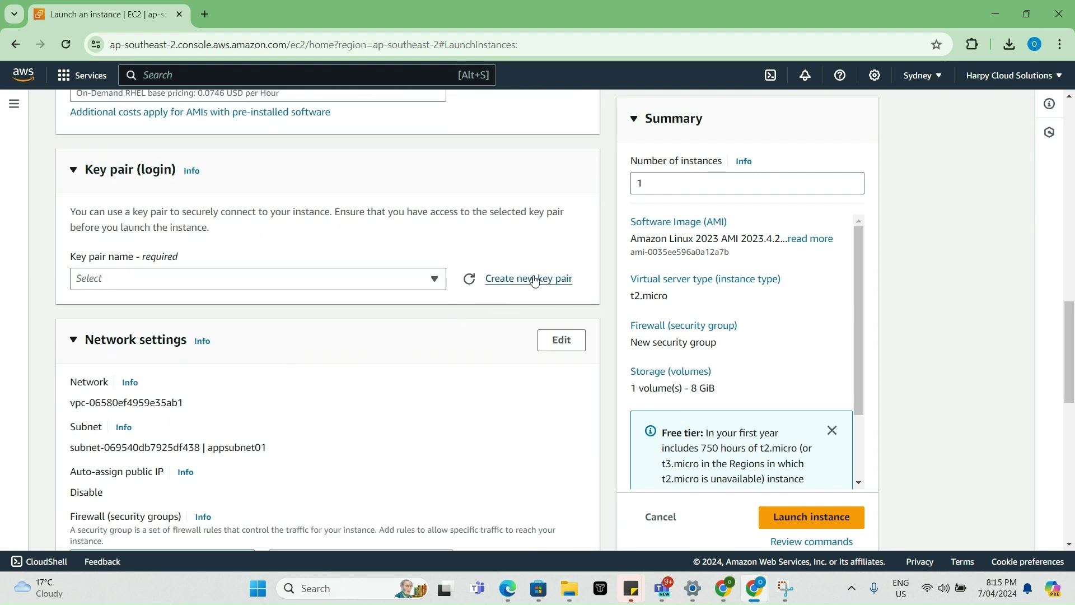
- Create a new .ppk key pair named 'Private' for the instance
left_click(532, 279)
left_click(435, 198)
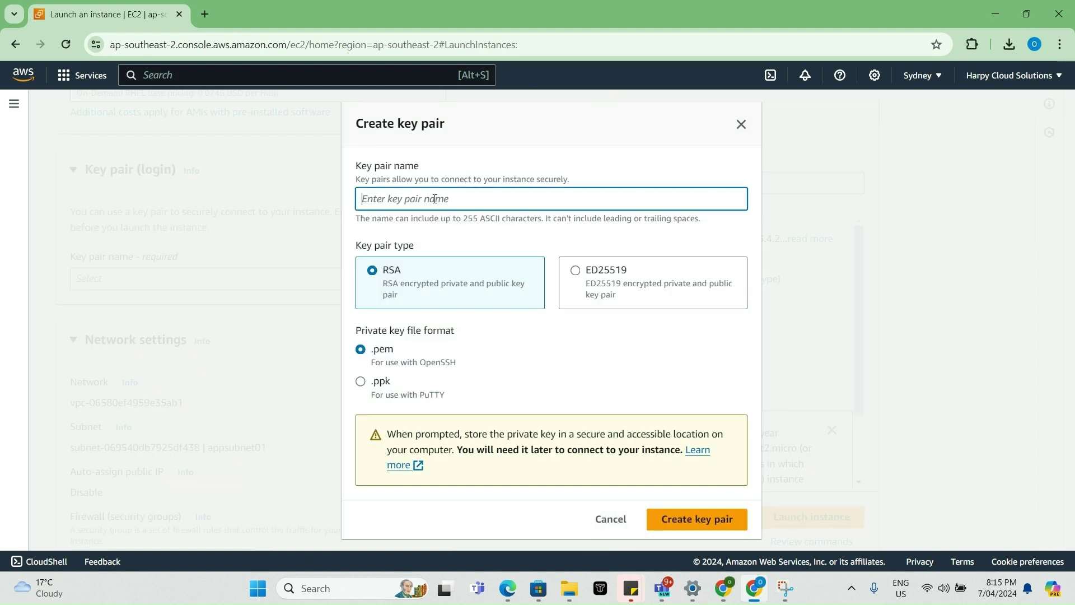
type("Private")
left_click(361, 381)
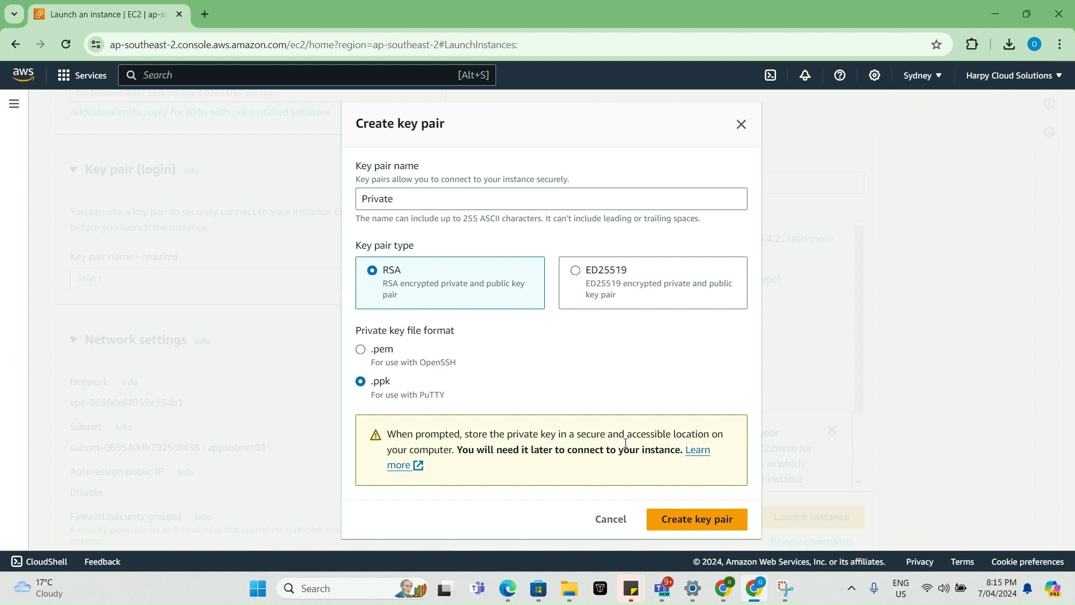
left_click(697, 519)
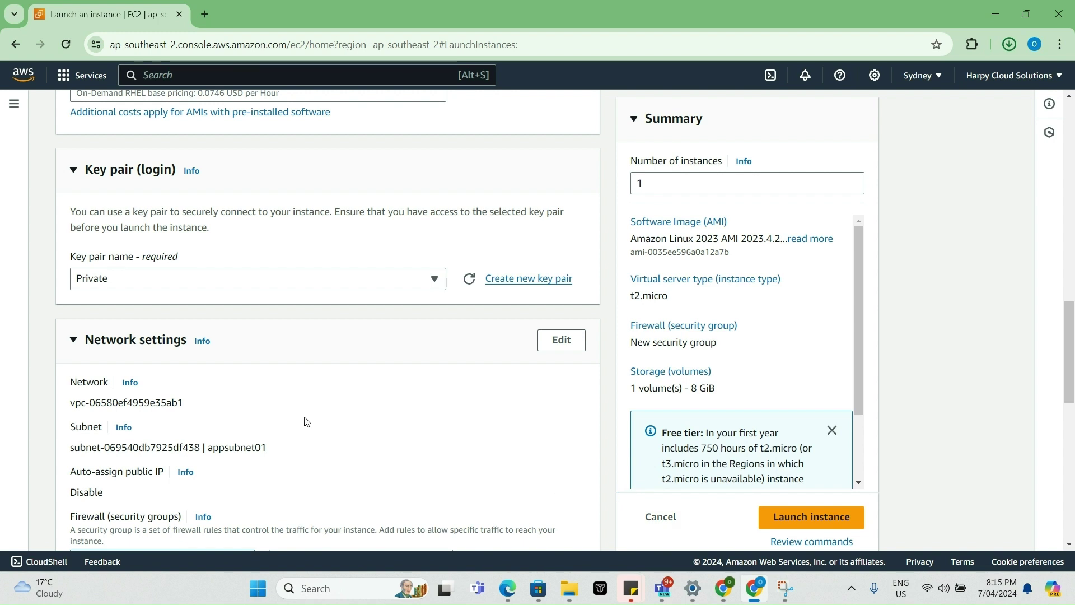
- Put Test Server in the Demo VPC's Private Subnet, with no auto-assigned public IP
left_click(555, 343)
left_click(423, 413)
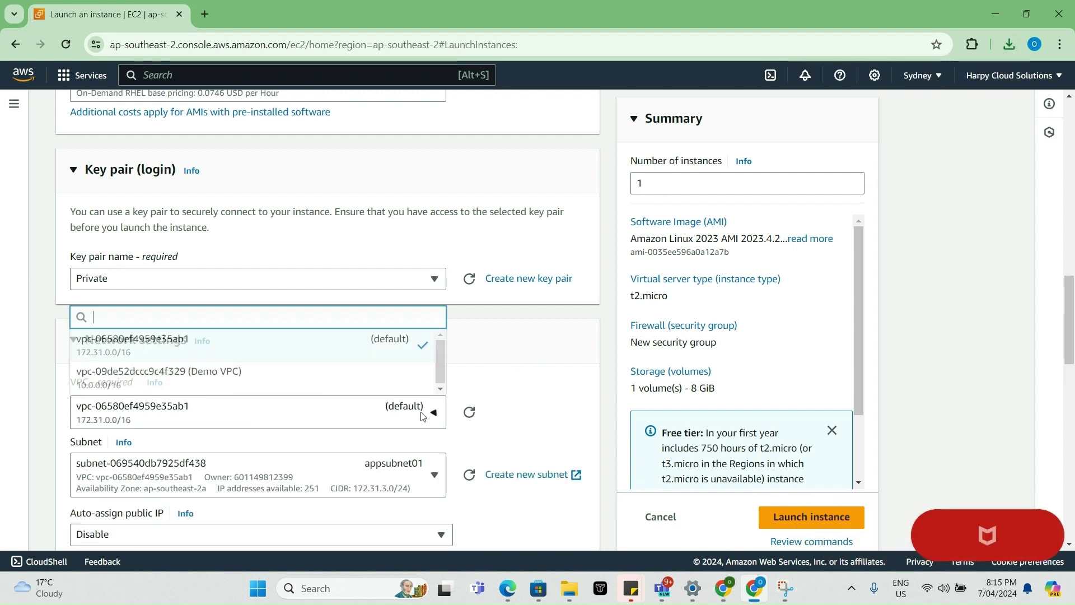
left_click(395, 388)
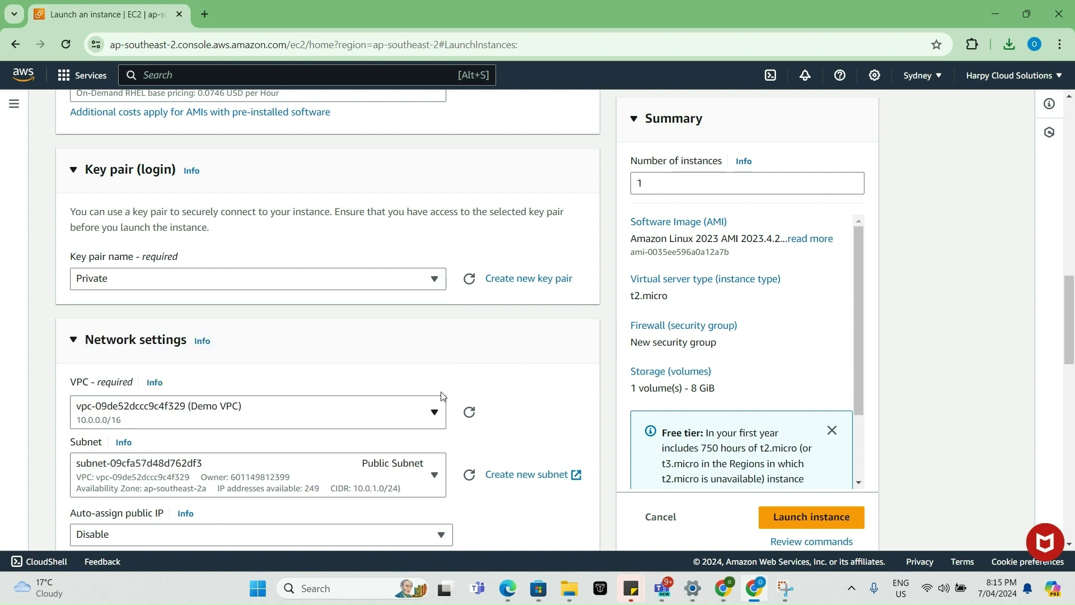
scroll(475, 396, "down", 2)
left_click(398, 334)
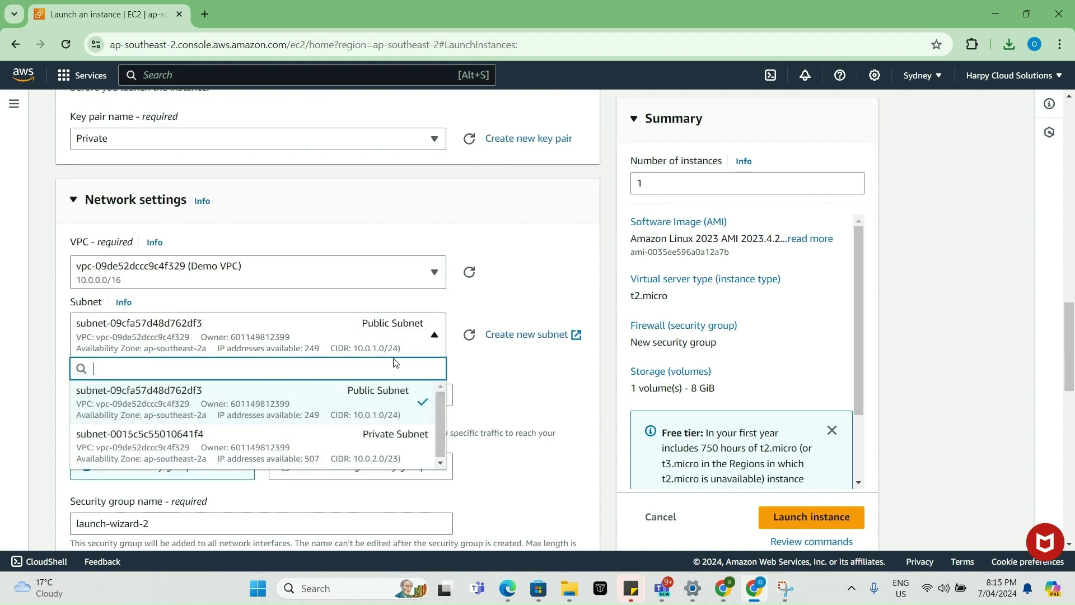
left_click(384, 437)
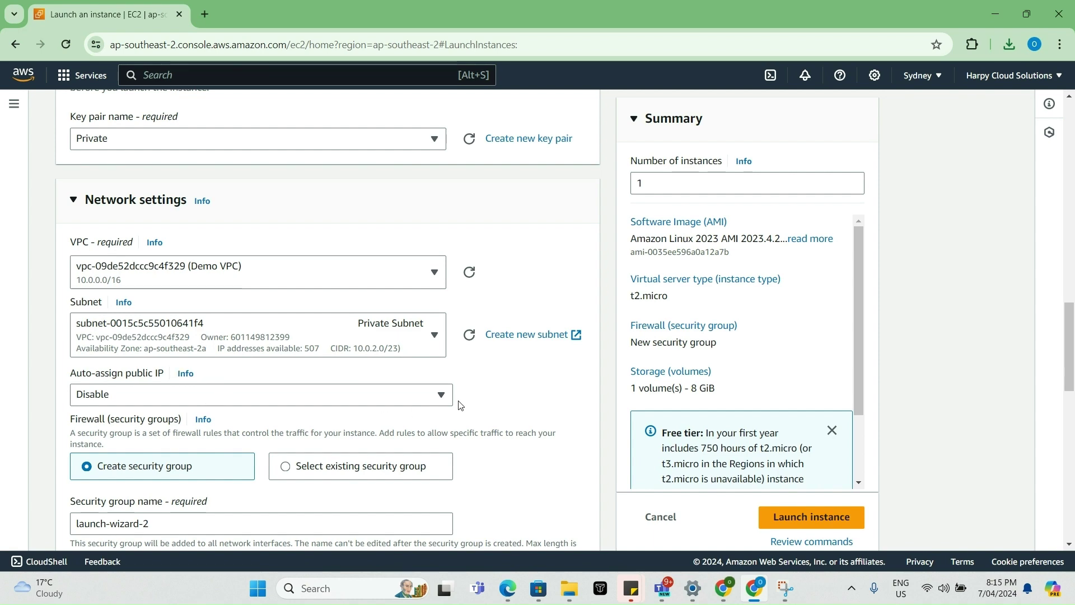
scroll(460, 405, "down", 1)
scroll(460, 404, "down", 2)
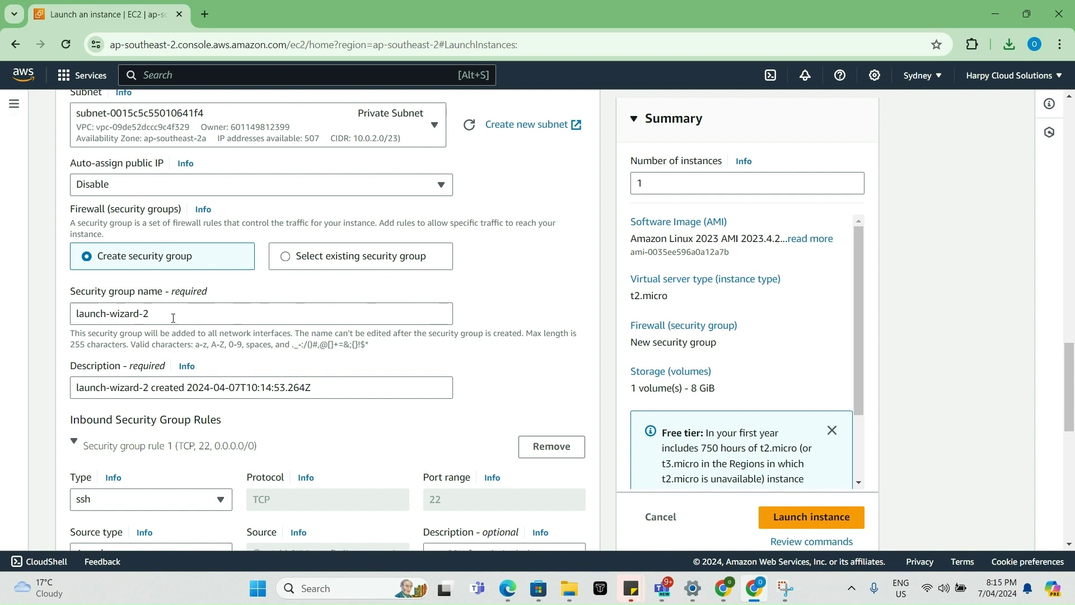
left_click_drag(173, 315, 48, 323)
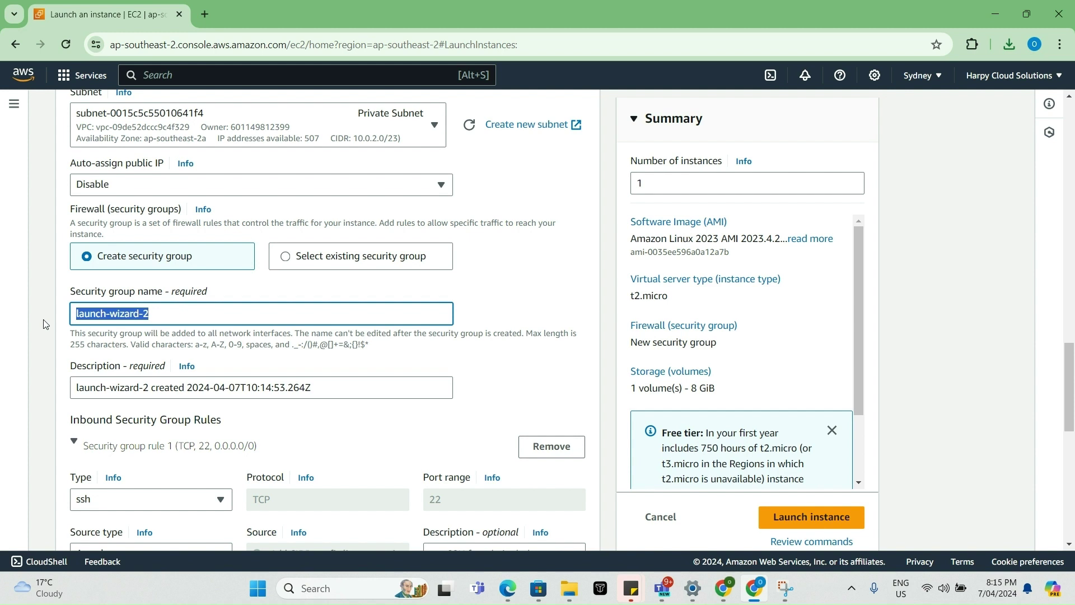
- Name the new security group 'Private-SG' and give it the description 'Private-SG'
type("Test")
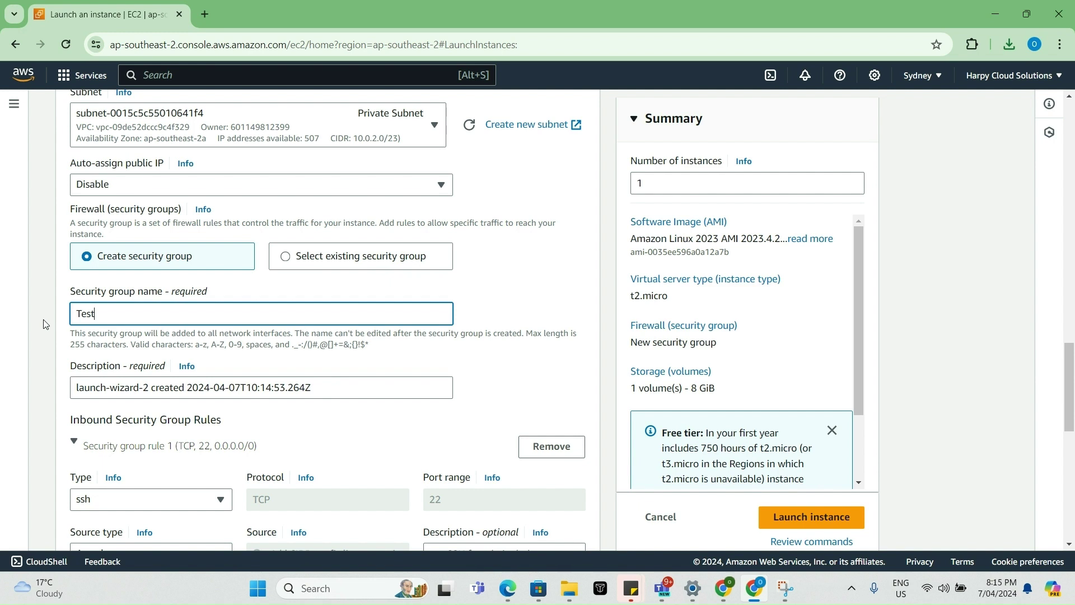
key("BackSpace")
key("BackSpace")
type("Private-SG")
left_click_drag(77, 388, 155, 386)
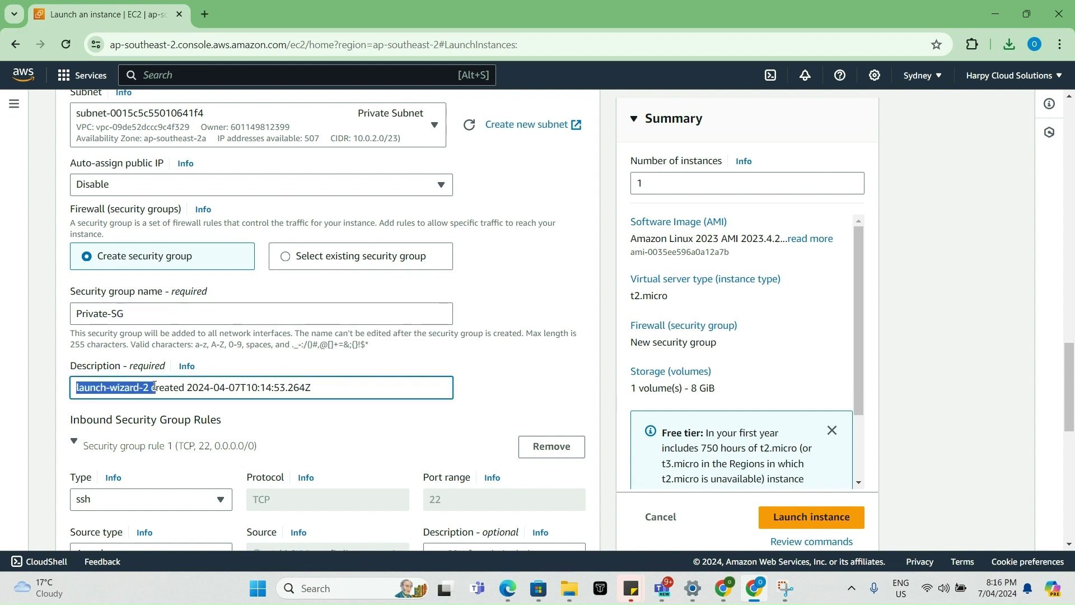
type("Privat")
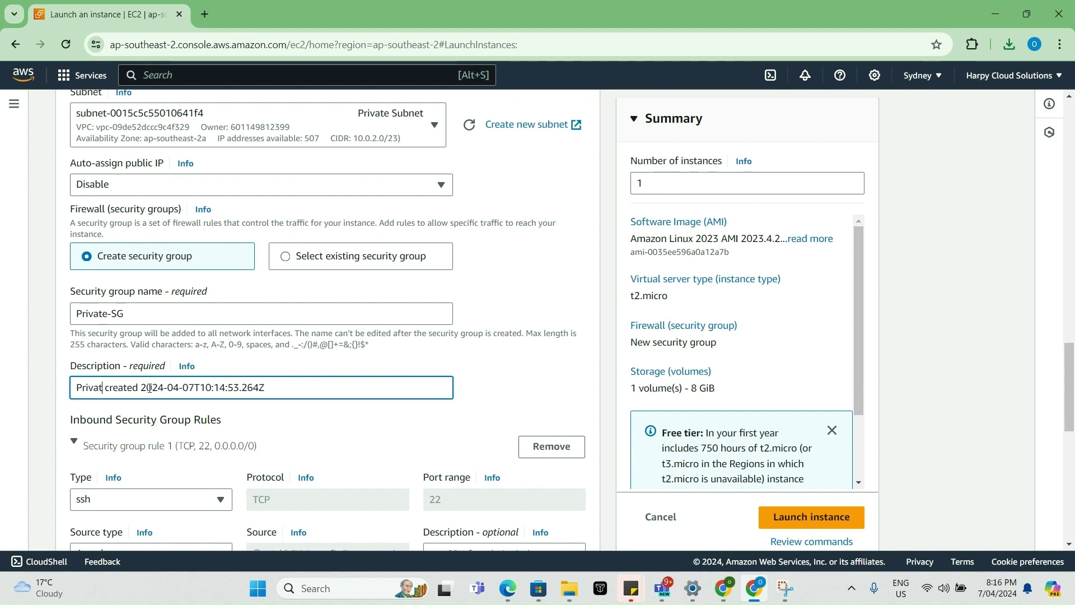
type("e-SG")
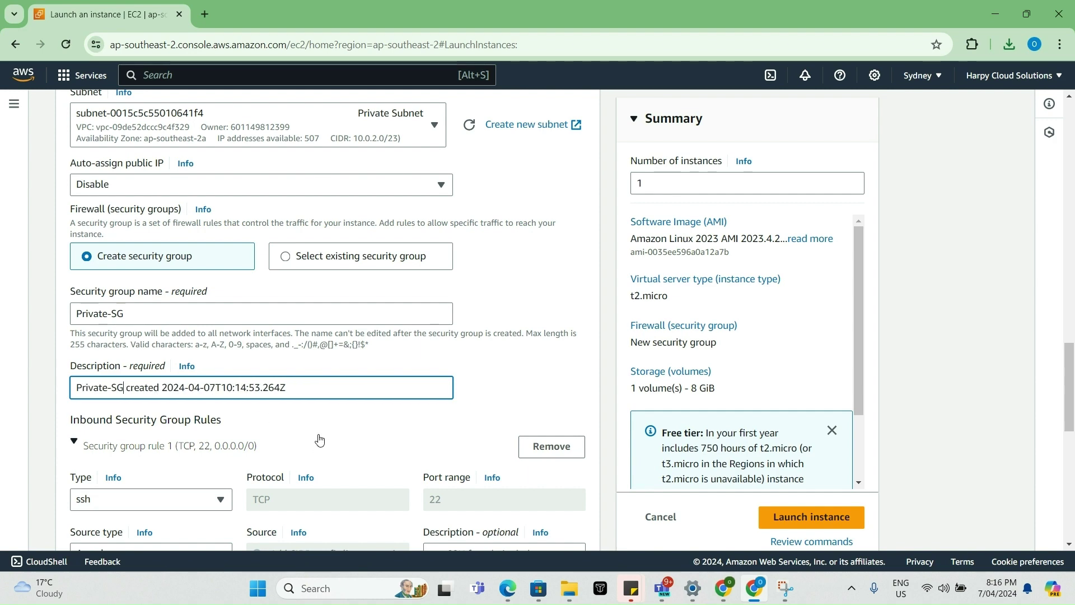
scroll(320, 439, "down", 1)
scroll(321, 439, "down", 2)
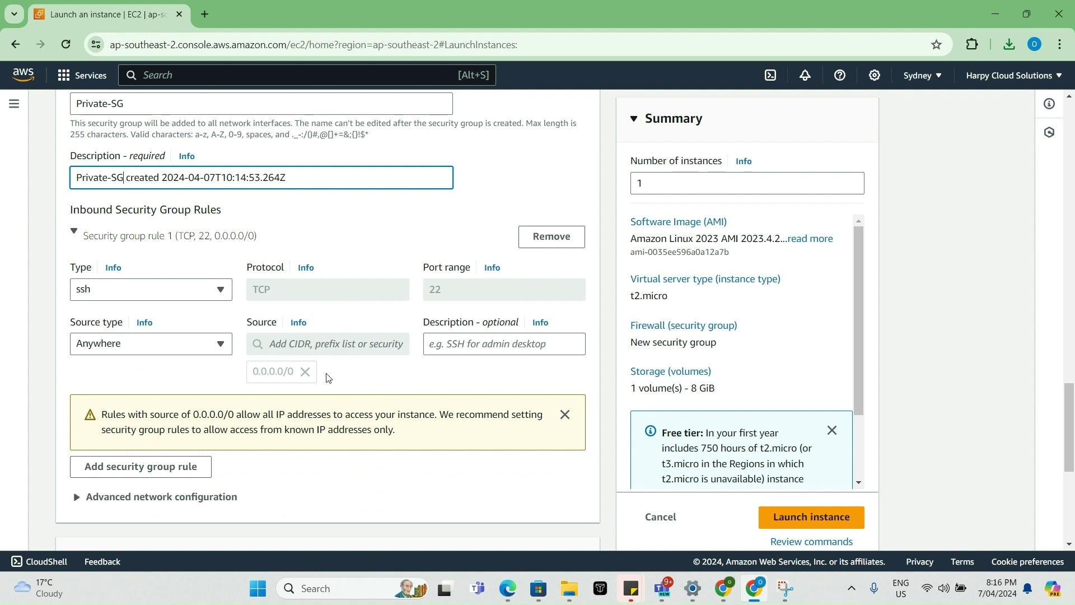
- Restrict the SSH inbound rule's source to the Bastion-SG security group
left_click(227, 349)
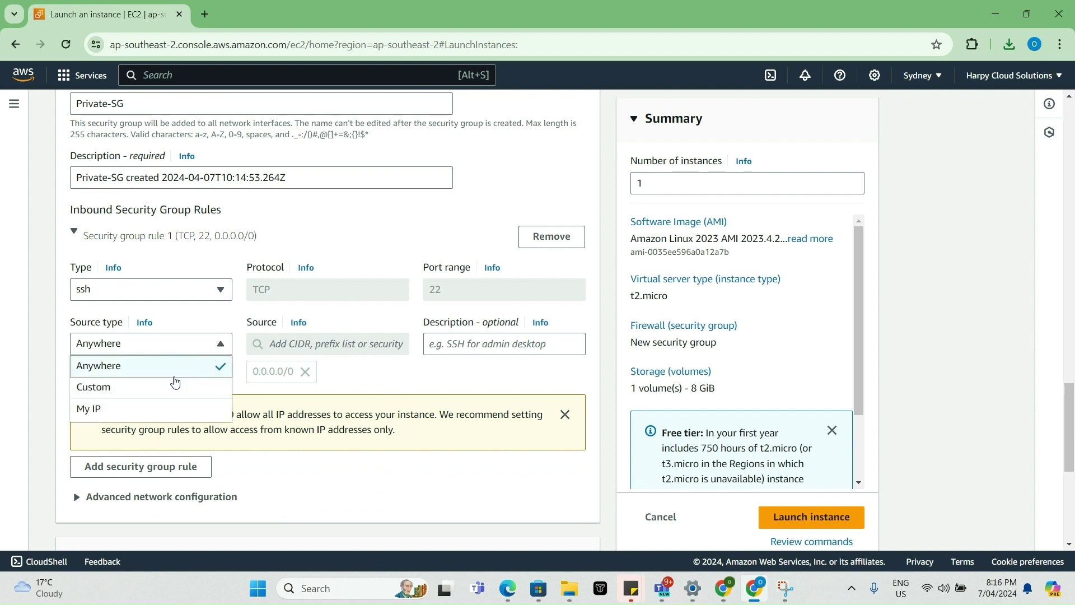
left_click(172, 386)
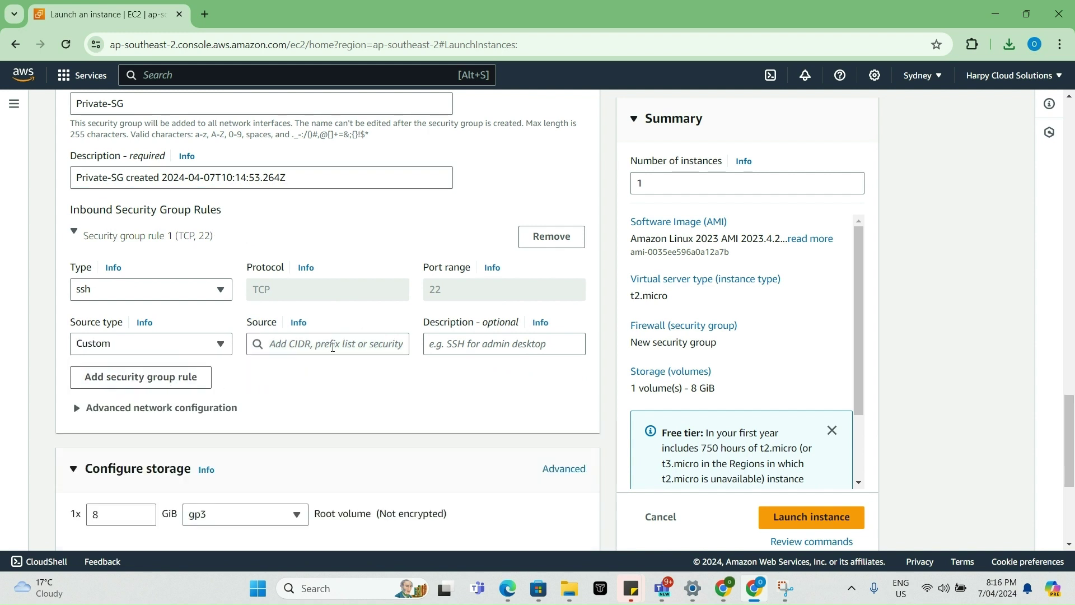
left_click(337, 344)
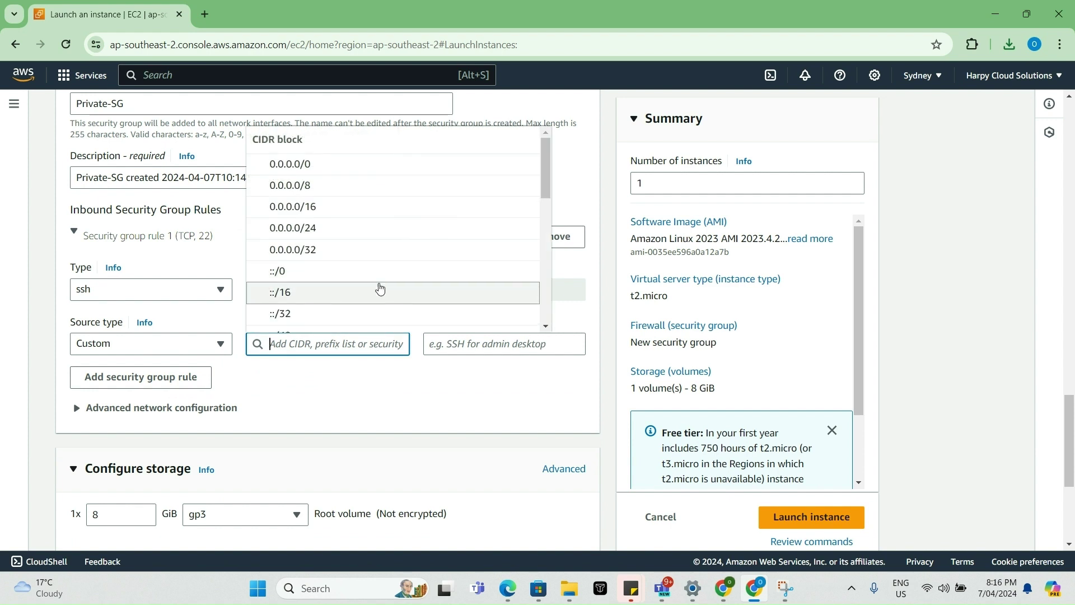
scroll(401, 287, "down", 2)
scroll(401, 287, "down", 5)
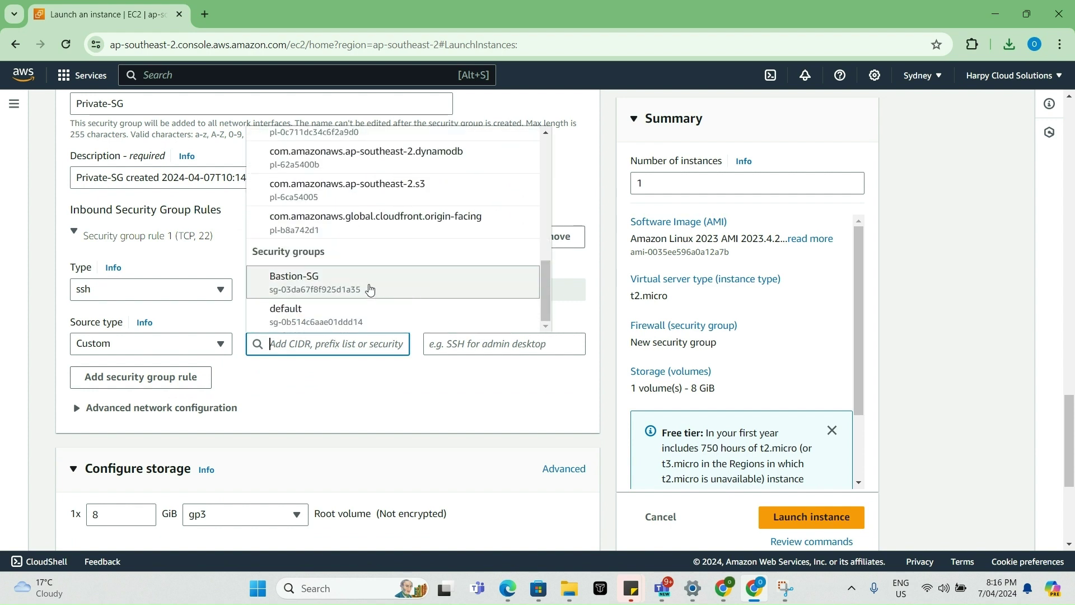
left_click(371, 288)
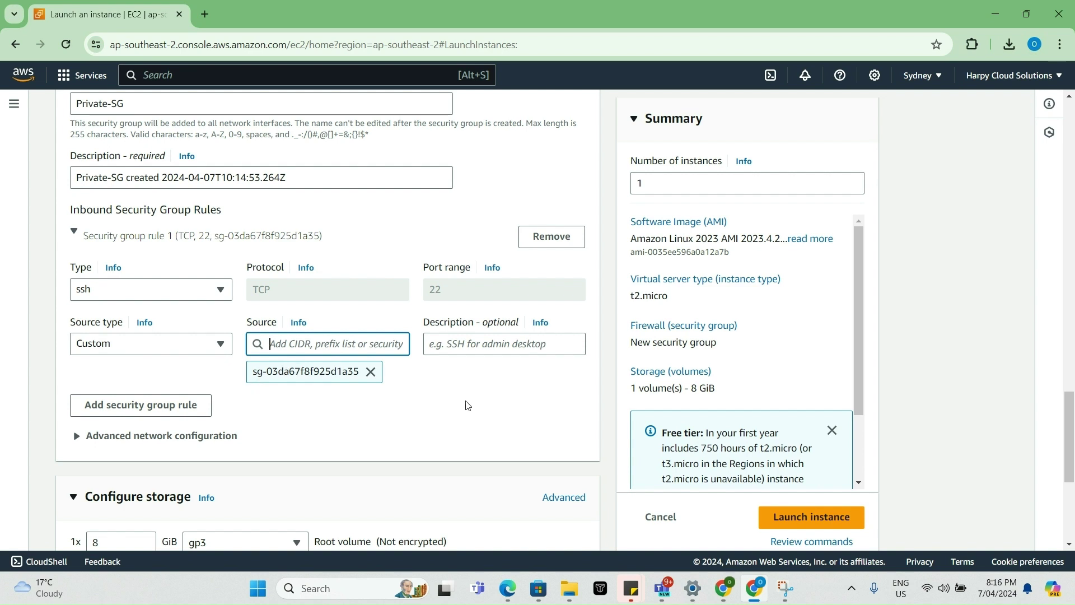
scroll(467, 405, "down", 5)
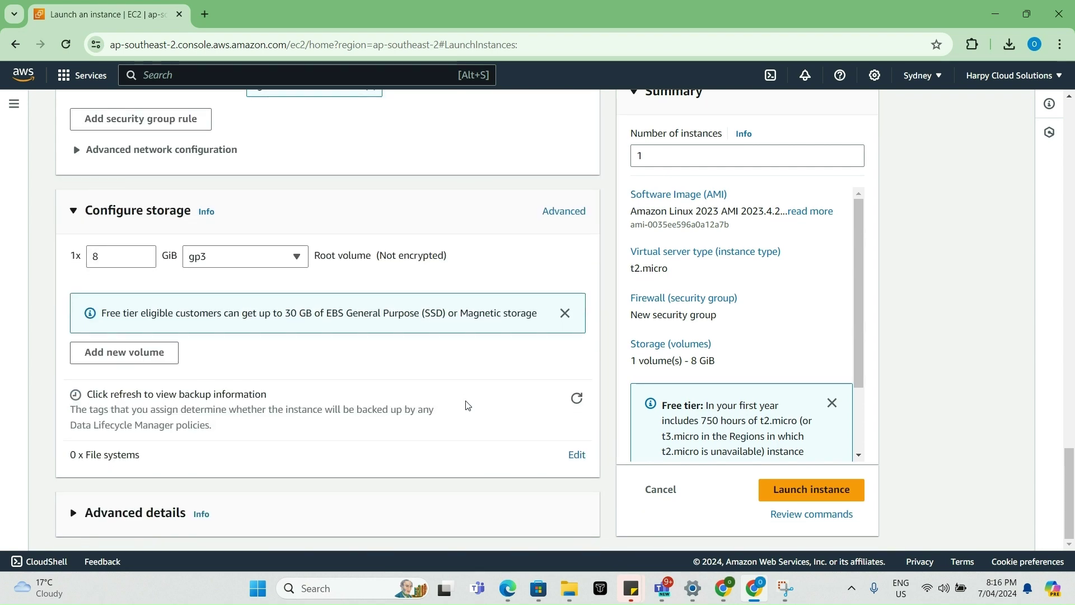
scroll(467, 404, "up", 5)
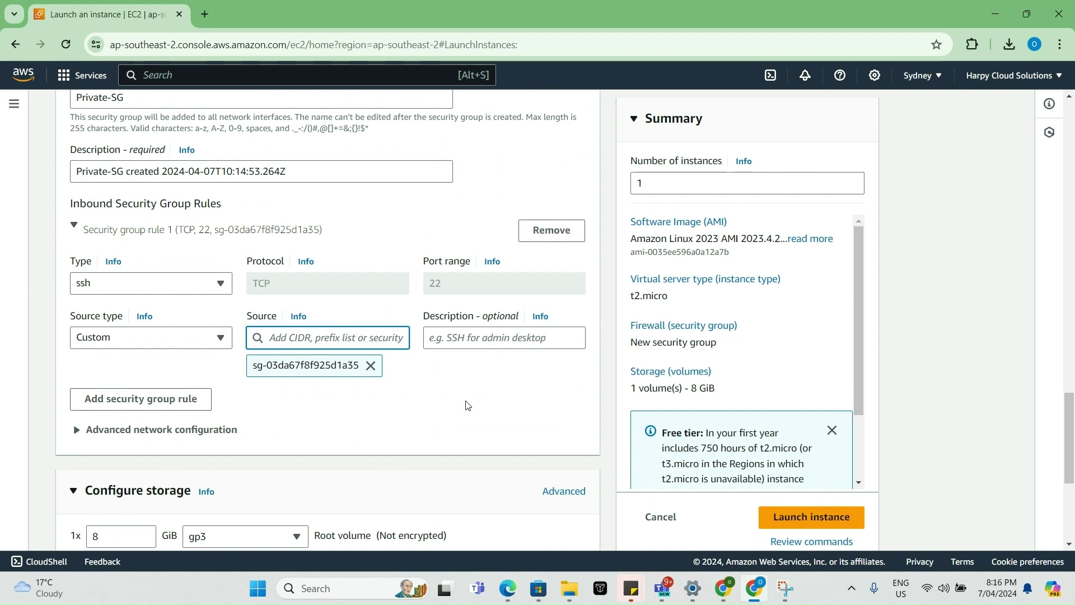
scroll(467, 405, "up", 5)
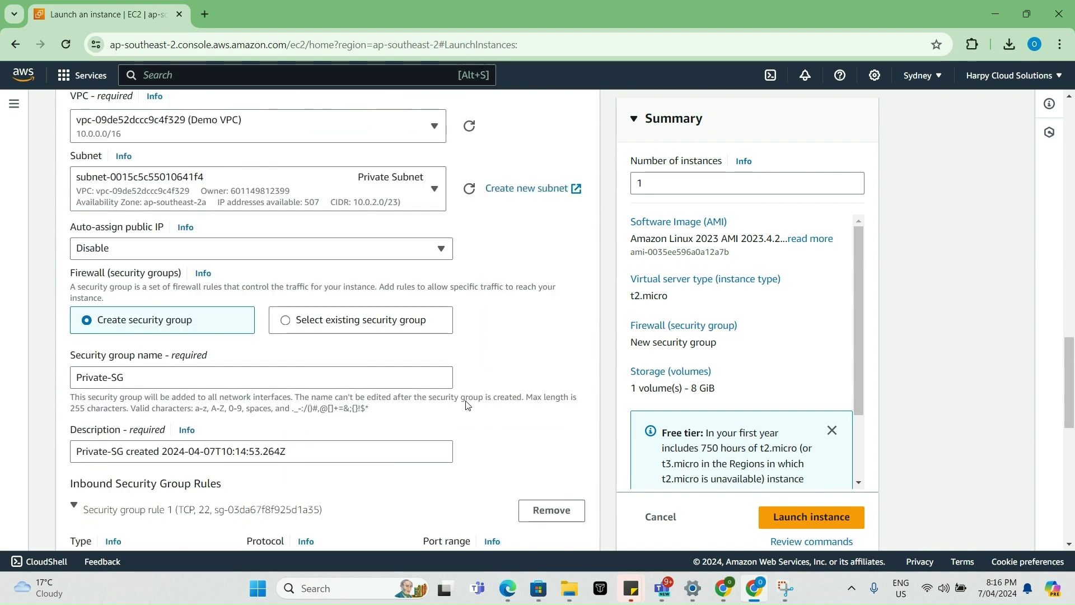
- Launch Test Server and view the Bastion Host's details, showing no public IPv4 address
left_click(803, 518)
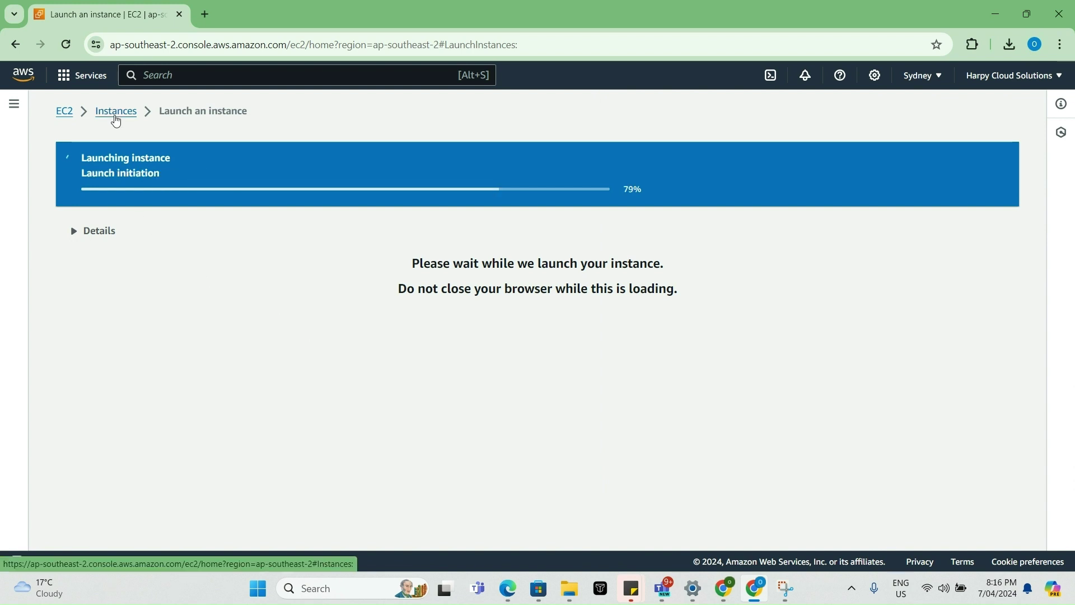
left_click(115, 120)
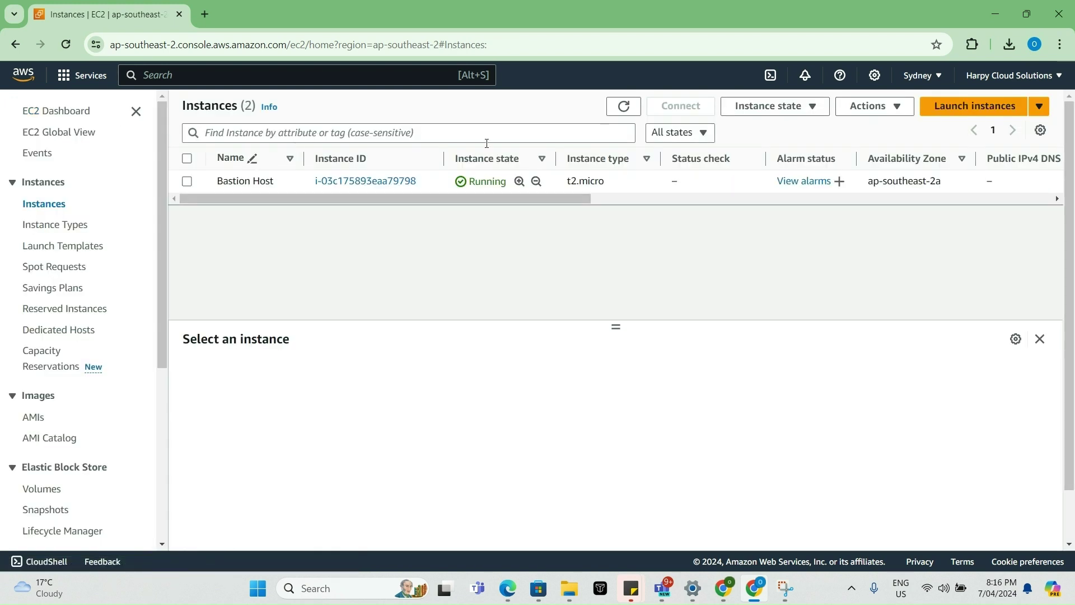
left_click(351, 183)
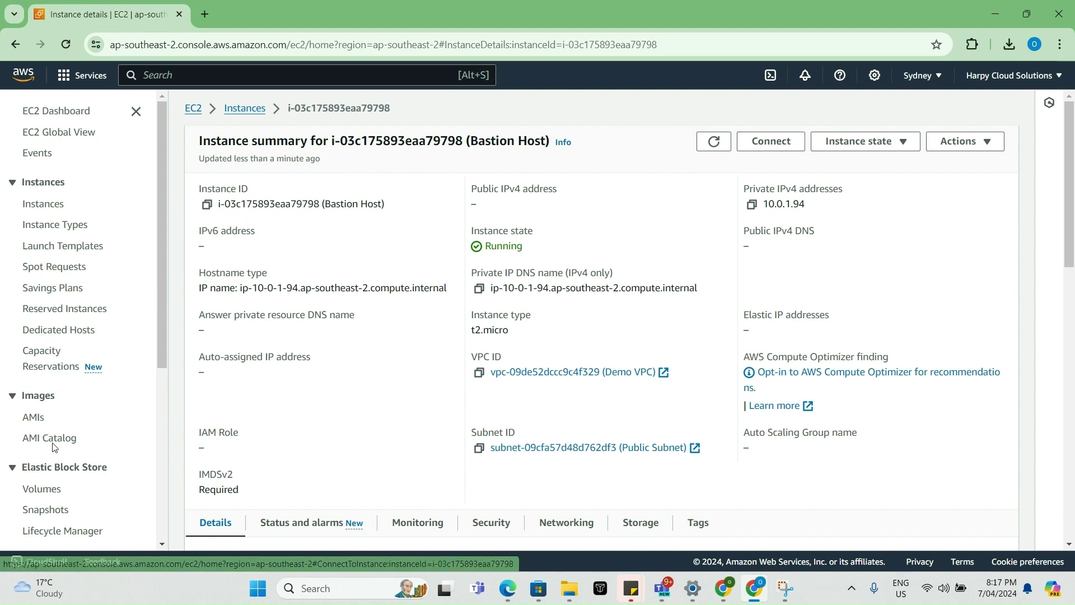
scroll(53, 442, "down", 2)
scroll(54, 445, "down", 1)
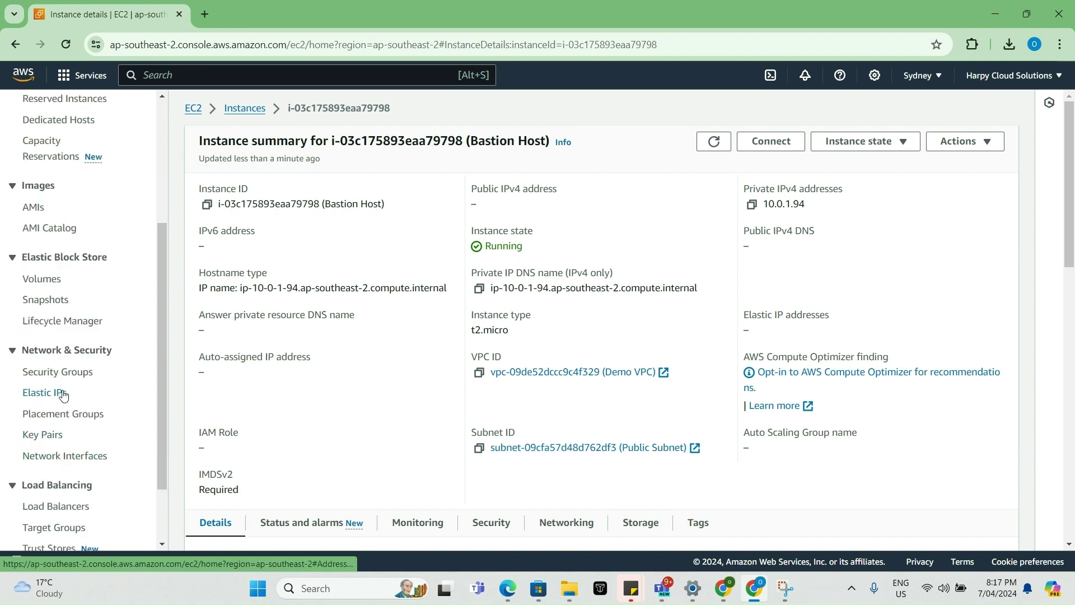
left_click(61, 394)
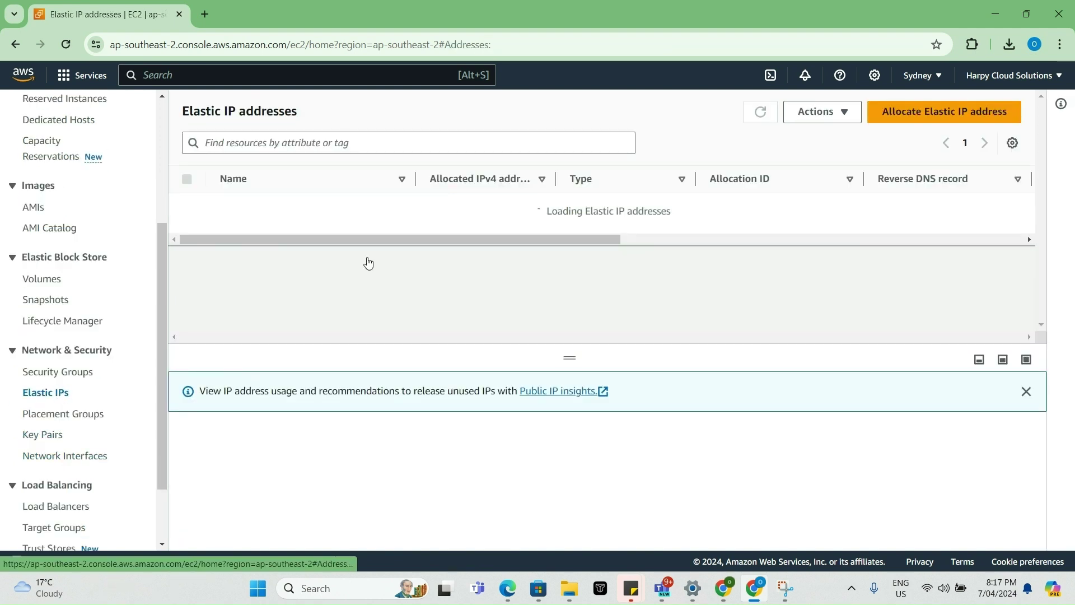
- Allocate a new Elastic IP address from Amazon's IPv4 pool in ap-southeast-2
left_click(908, 114)
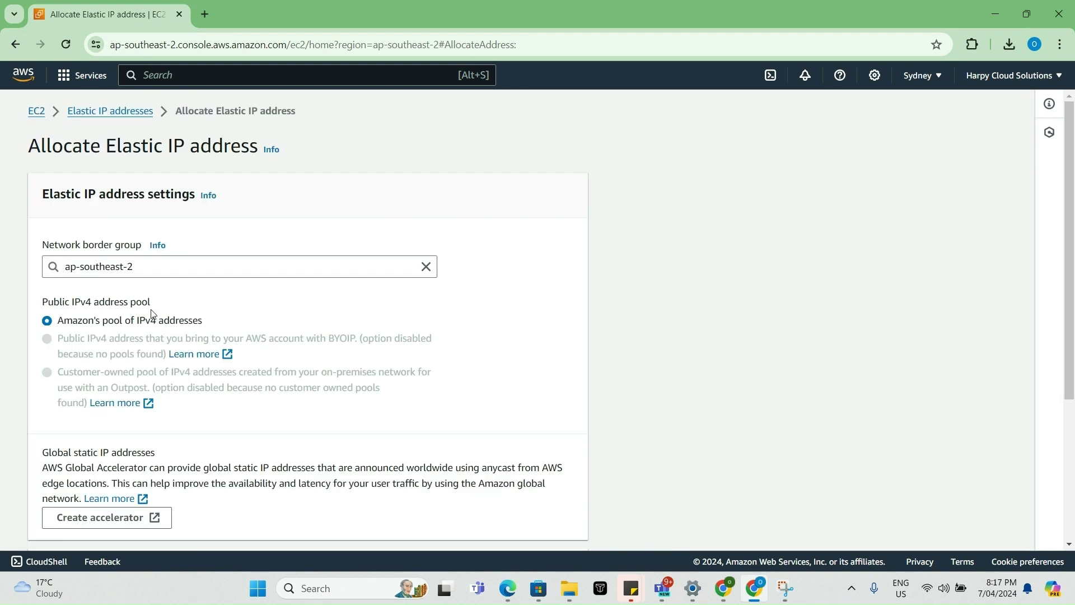
scroll(251, 347, "down", 4)
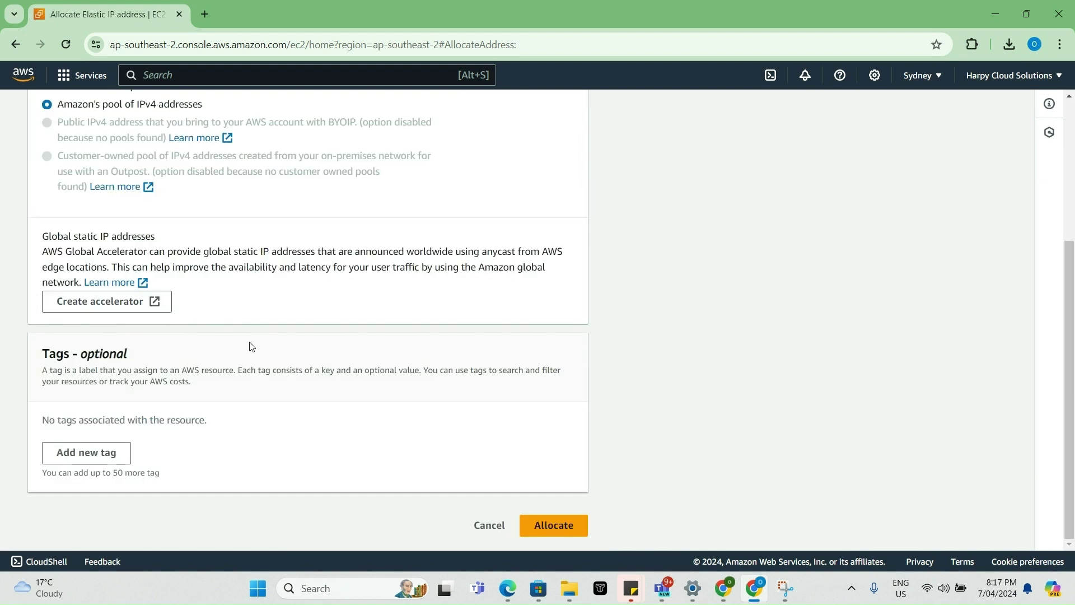
left_click(557, 527)
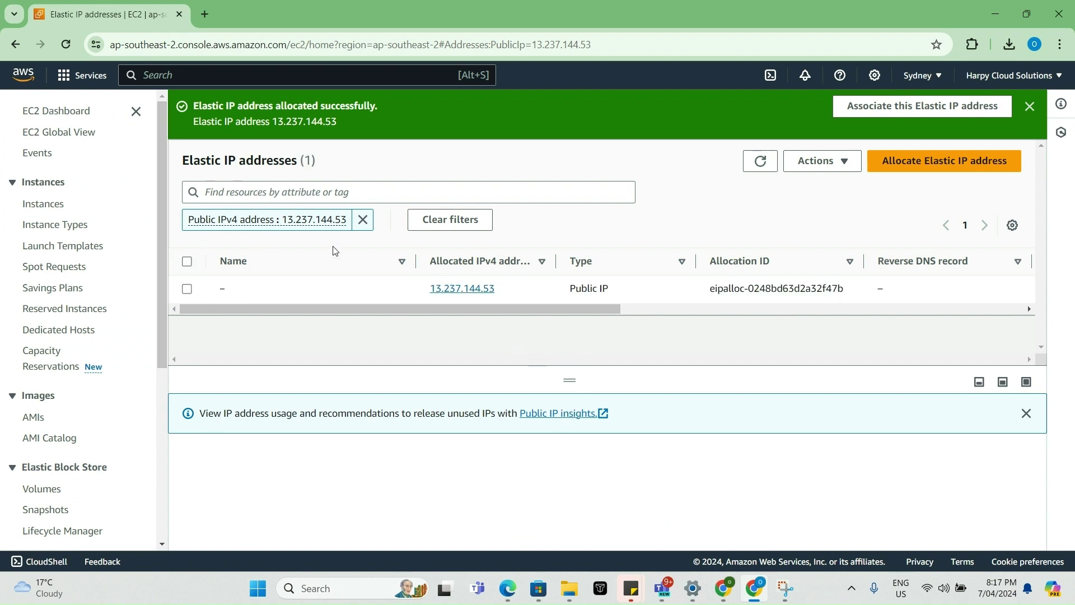
- Associate Elastic IP 13.237.144.53 with the Bastion Host instance at private IP 10.0.1.94
left_click(470, 289)
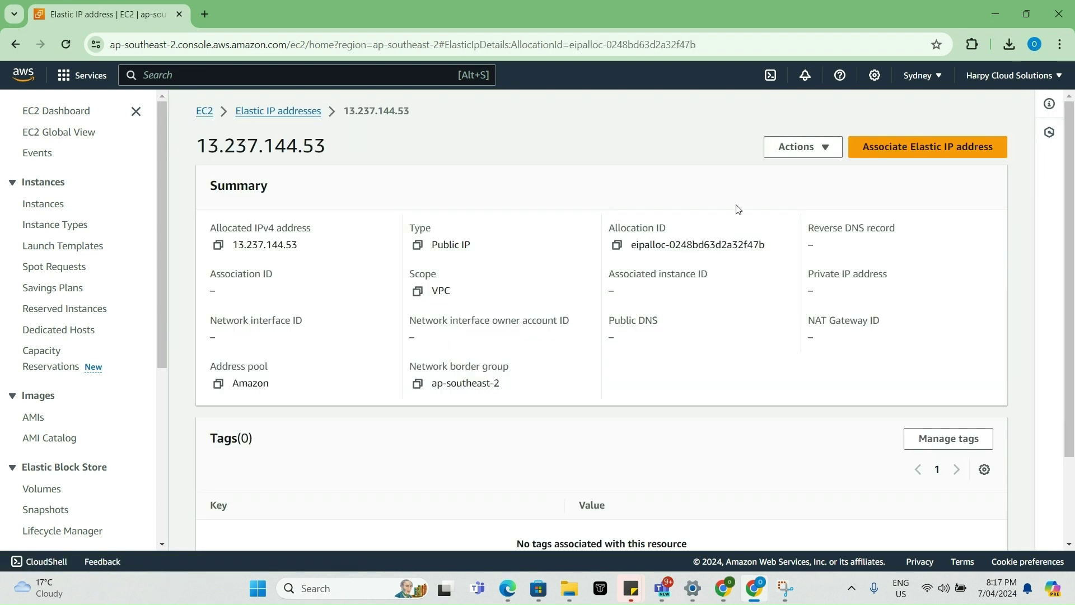
left_click(875, 147)
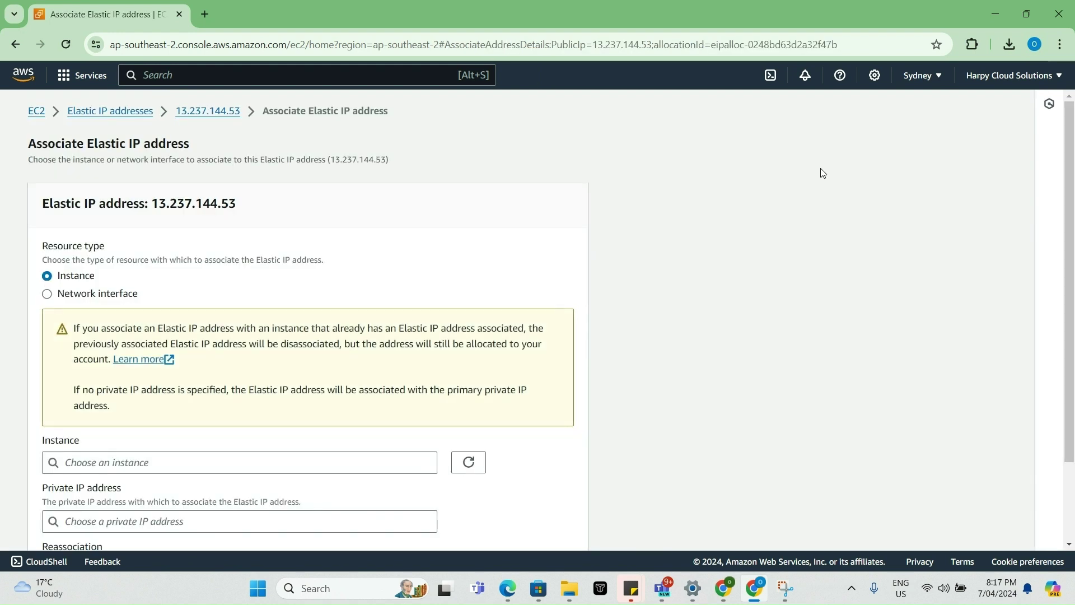
scroll(400, 274, "down", 2)
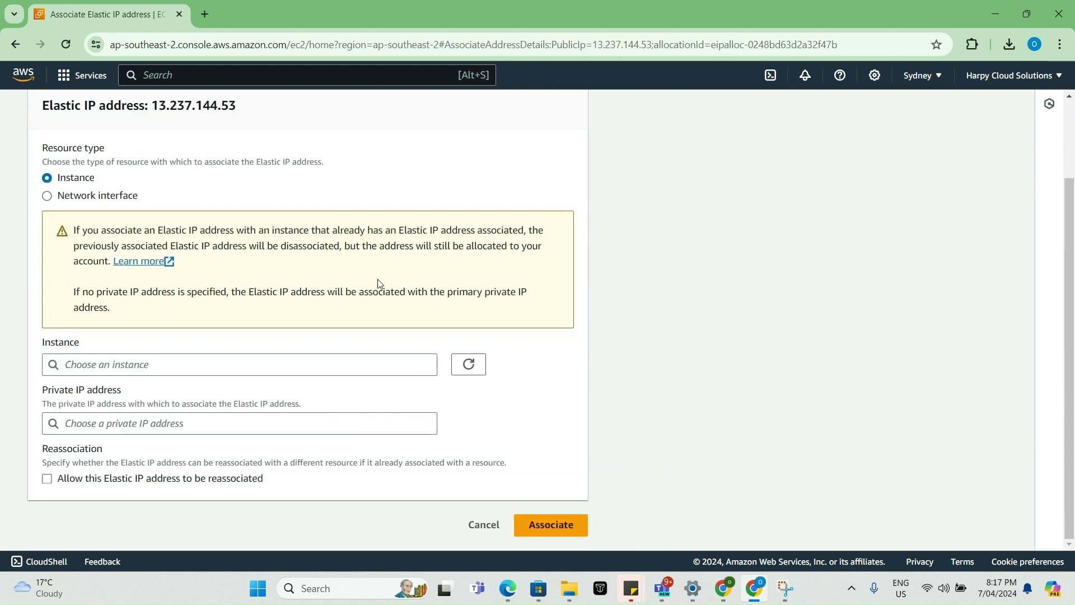
left_click(217, 365)
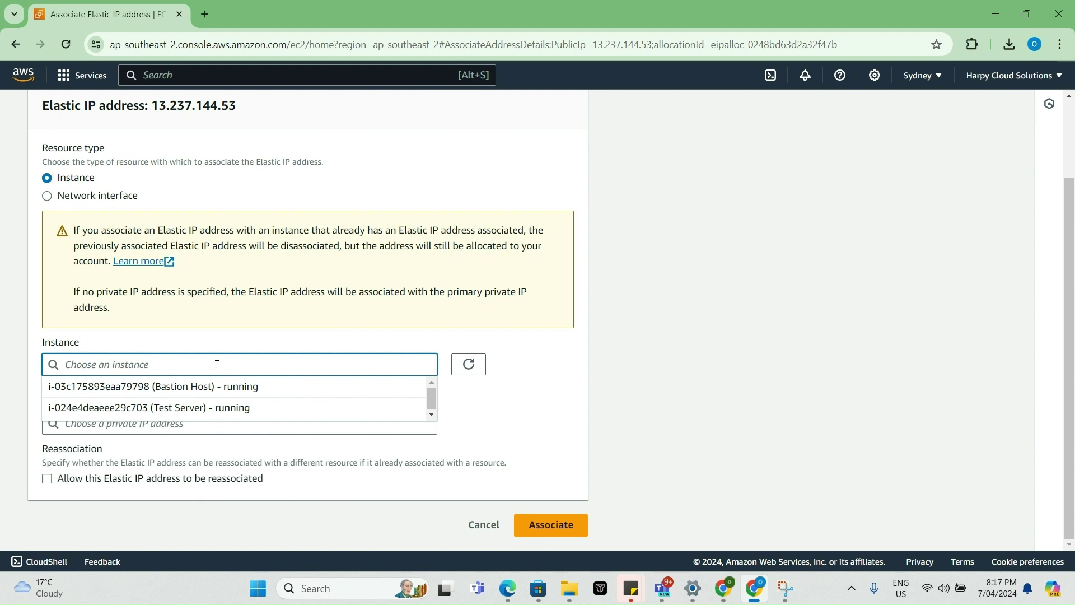
left_click(208, 392)
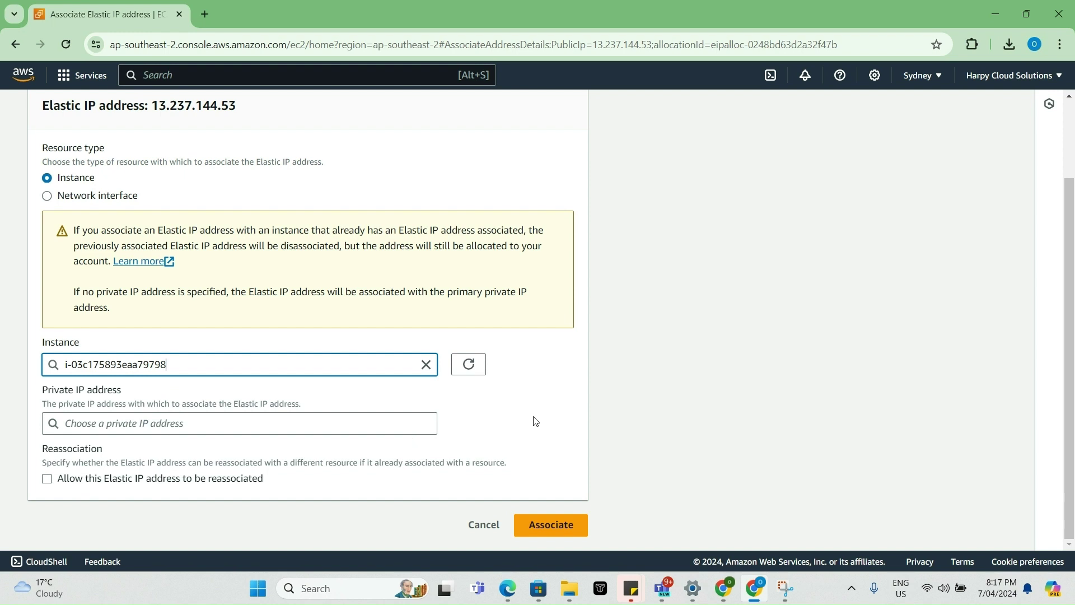
left_click(579, 523)
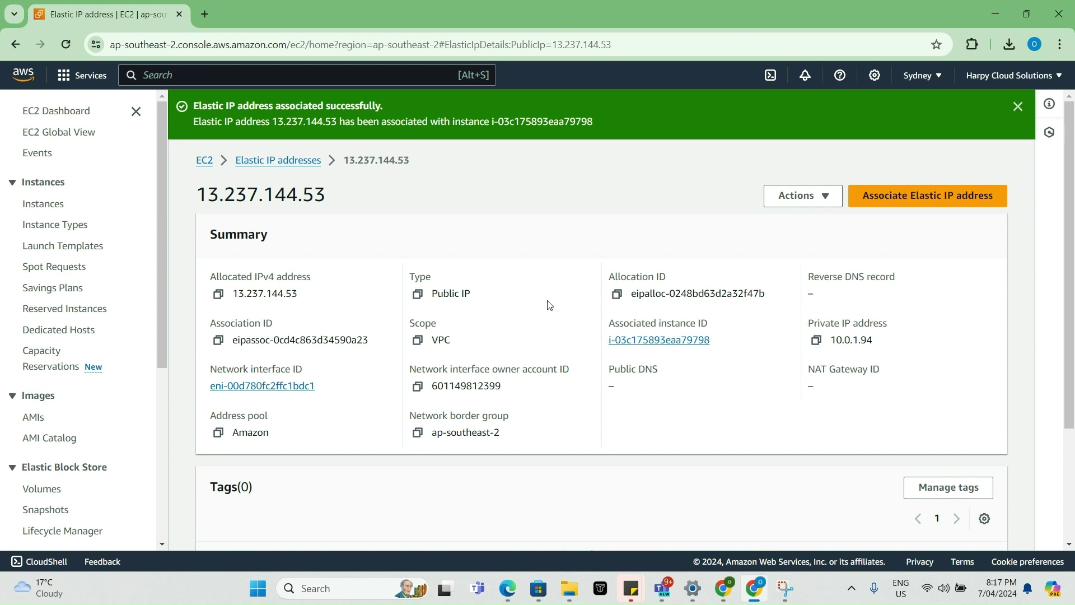
- Show Bastion Host's SSH client instructions and select public IP 13.237.144.53 in the ssh command
left_click(38, 205)
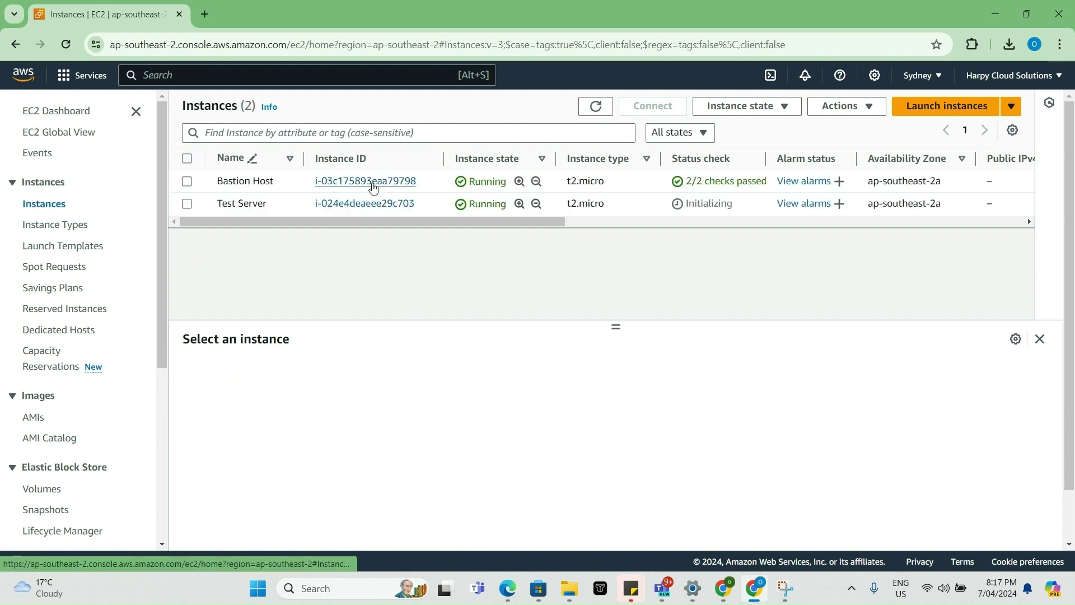
left_click(372, 181)
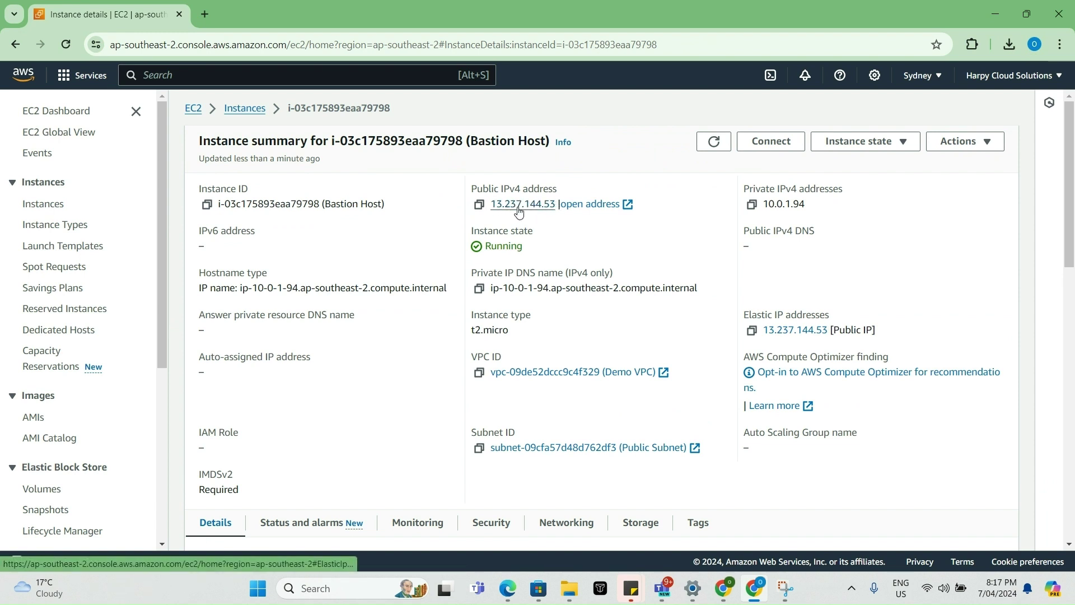
left_click(775, 147)
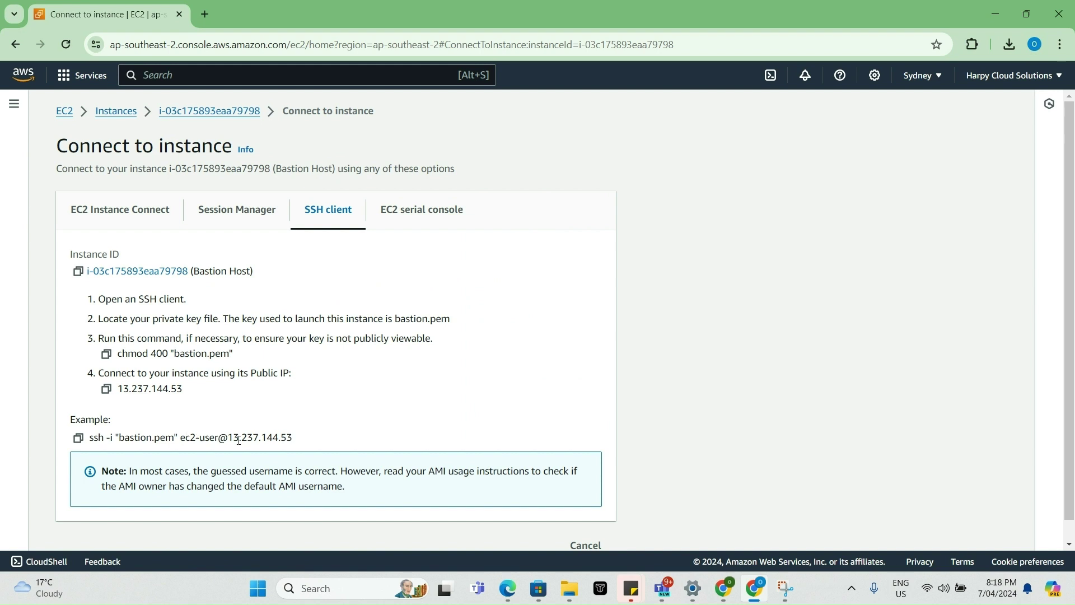
left_click_drag(297, 438, 229, 435)
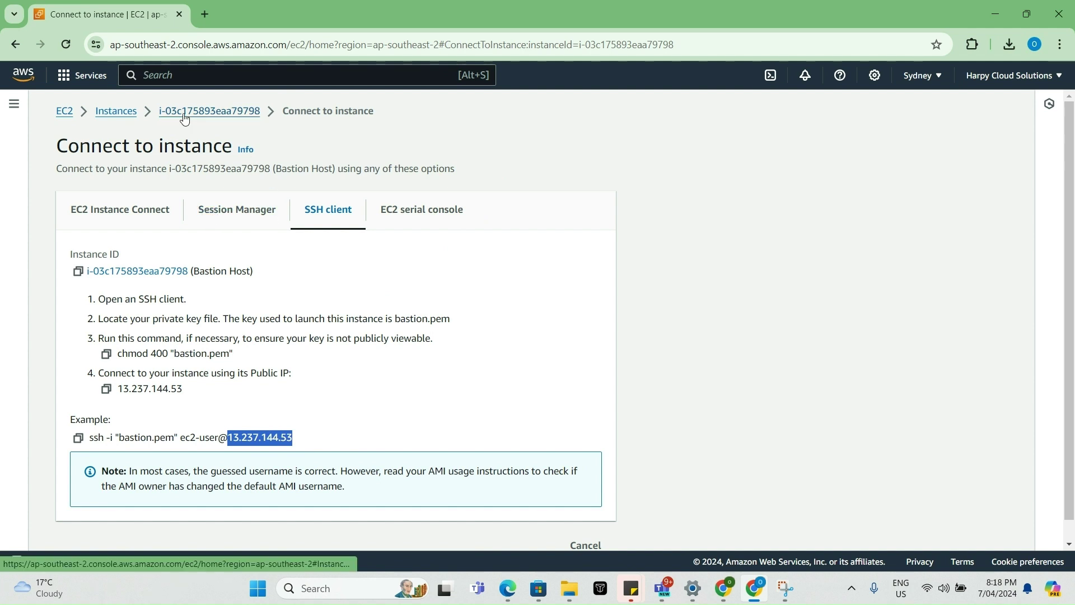
- Start PuTTY and set bastion.ppk as the SSH authentication private key
left_click(346, 594)
type("pu")
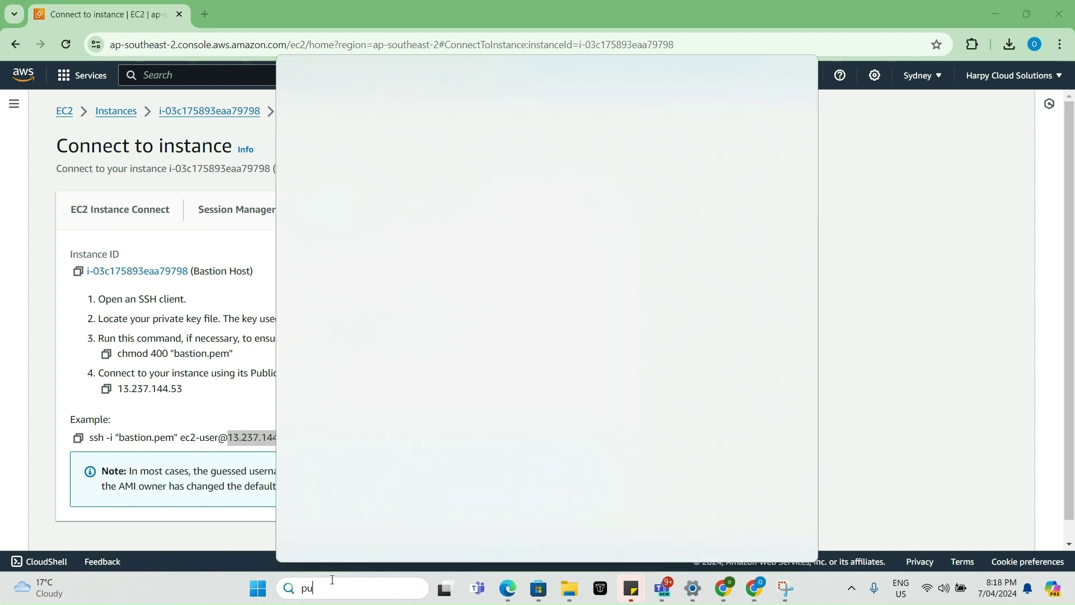
type("tty")
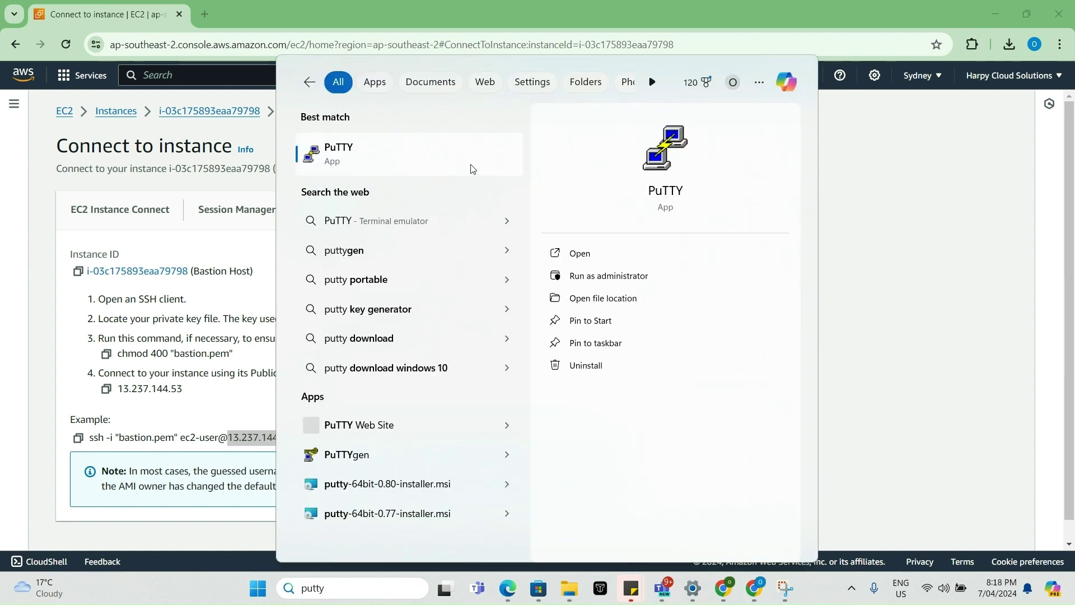
left_click(582, 253)
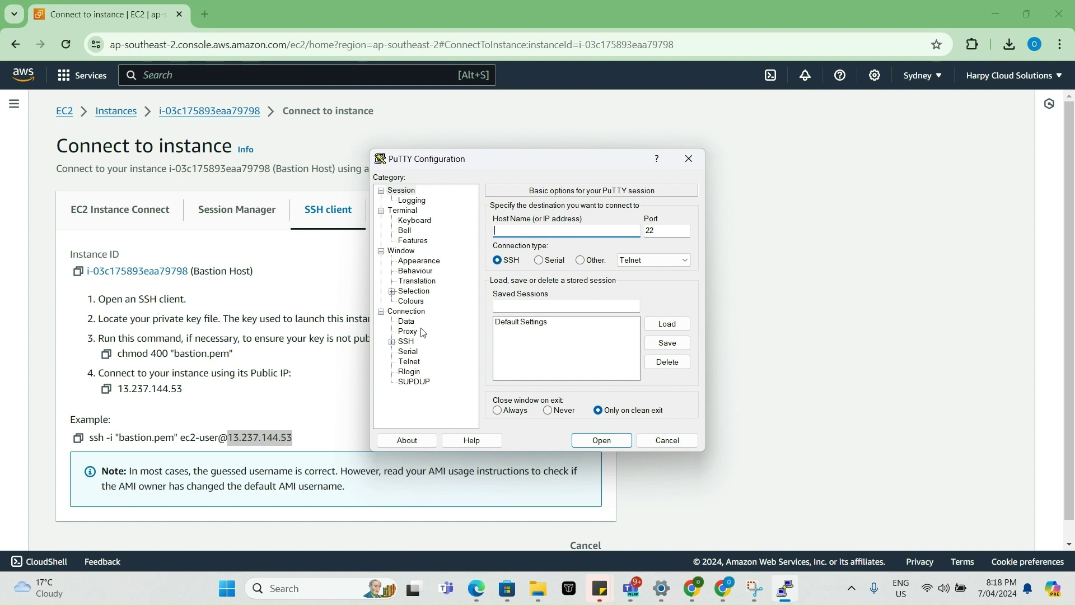
left_click(392, 343)
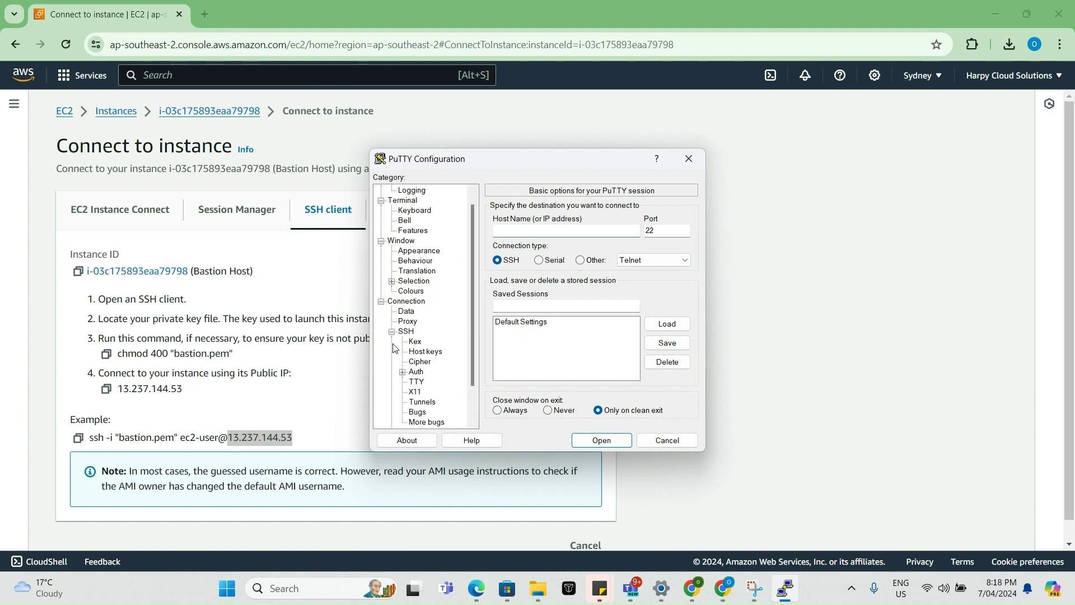
left_click(404, 373)
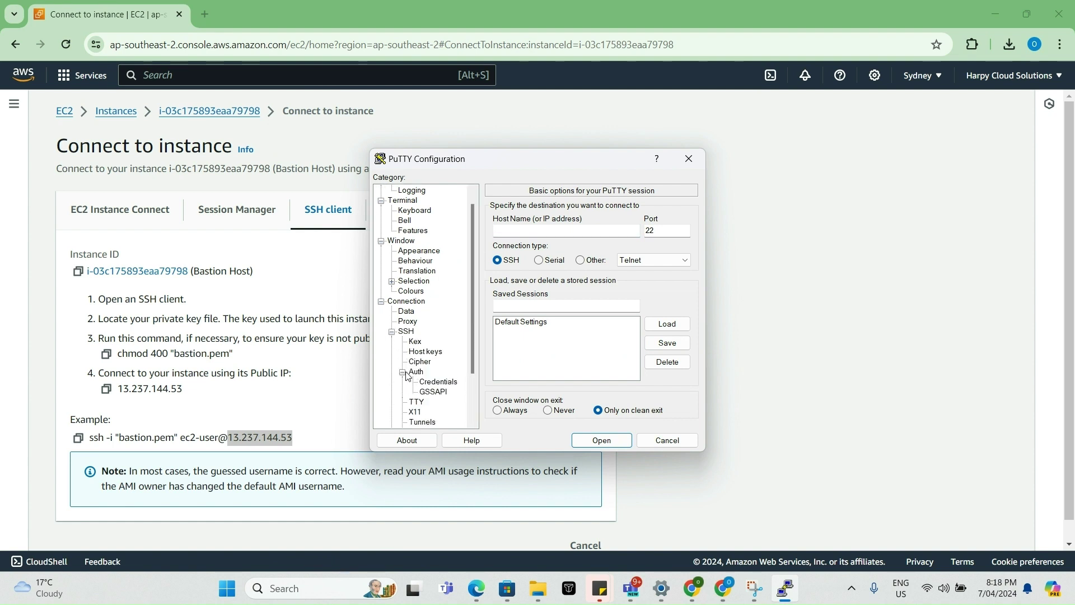
left_click(440, 383)
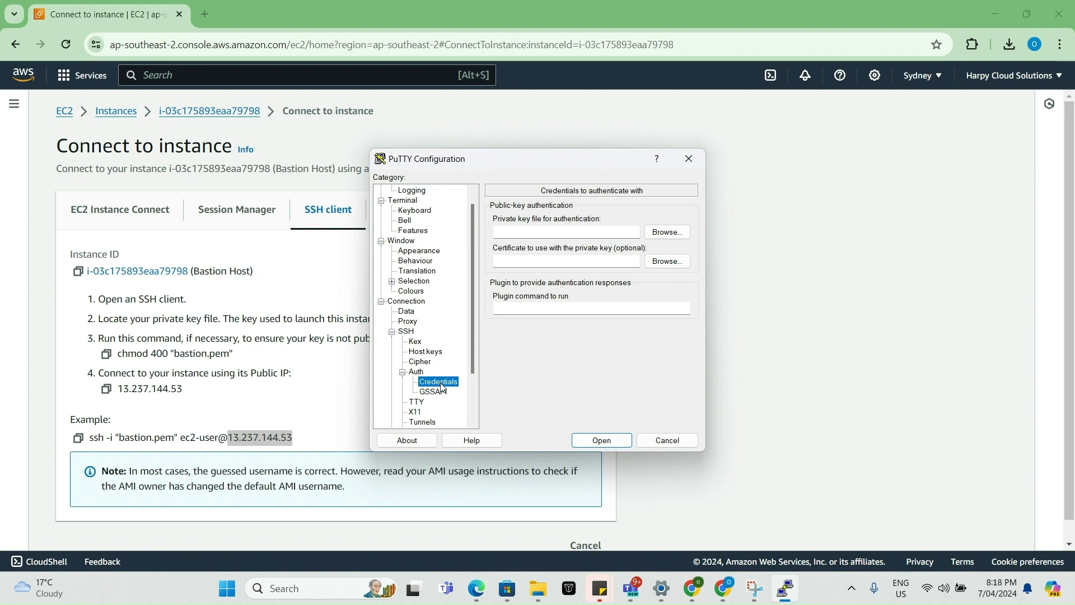
left_click(664, 237)
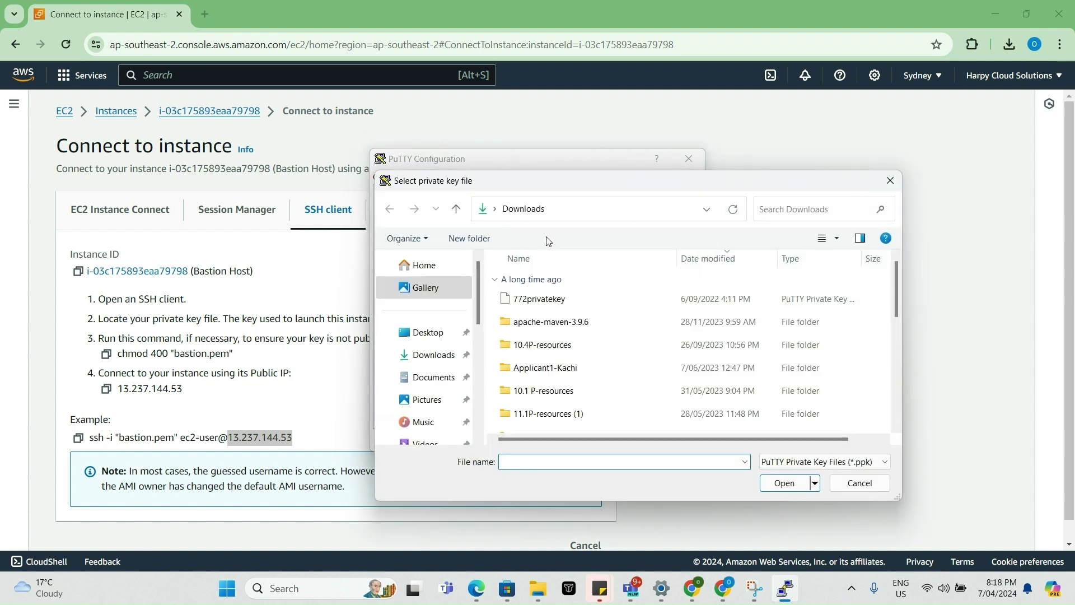
double_click(540, 317)
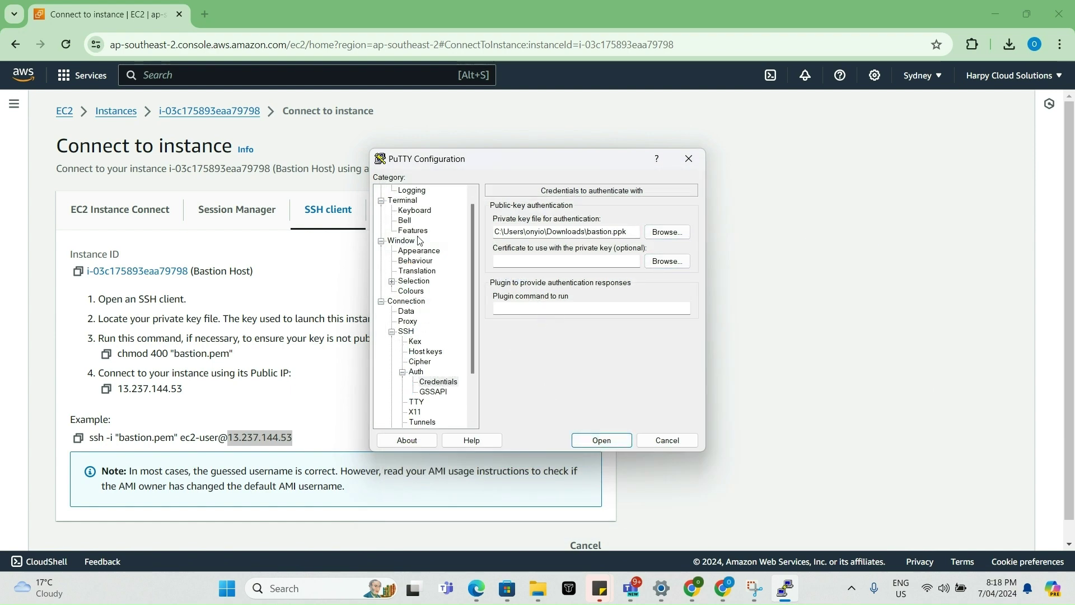
- Connect over SSH to host 13.237.144.53 on port 22
scroll(425, 202, "up", 1)
left_click(421, 200)
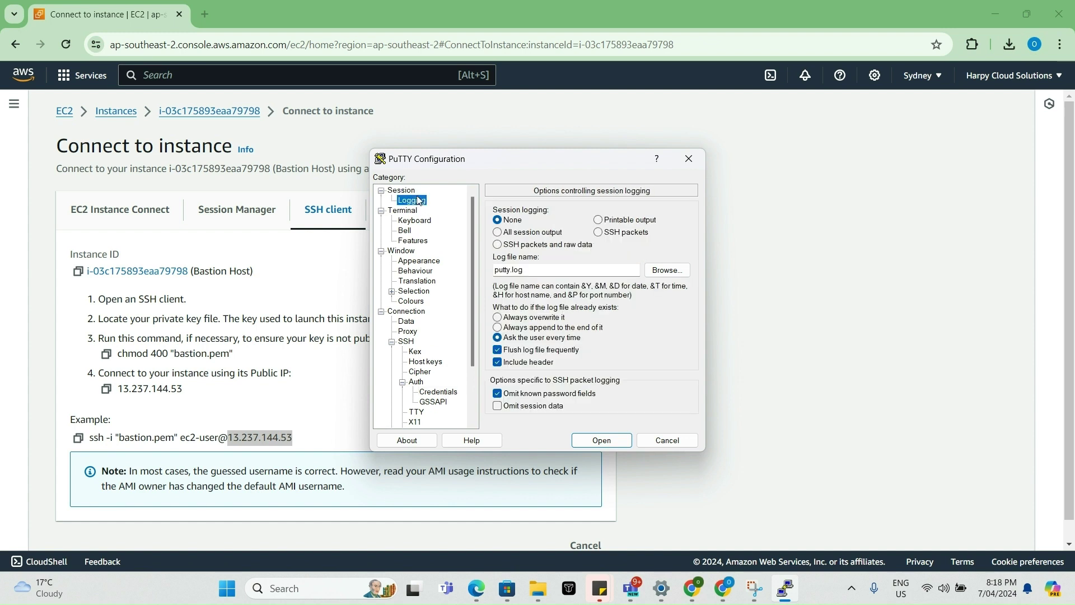
left_click(408, 190)
left_click(569, 232)
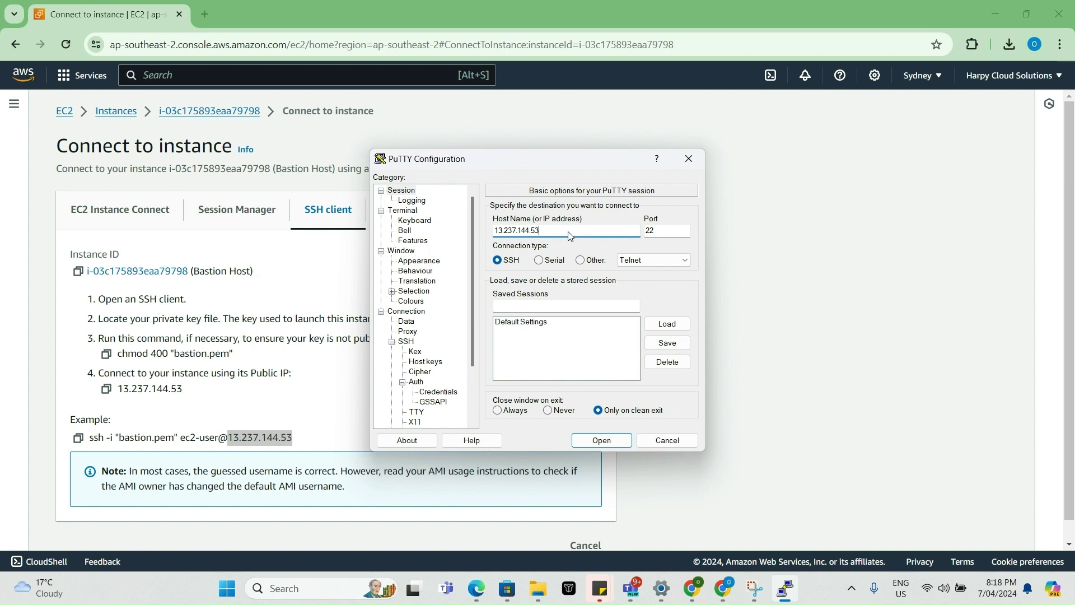
left_click(602, 441)
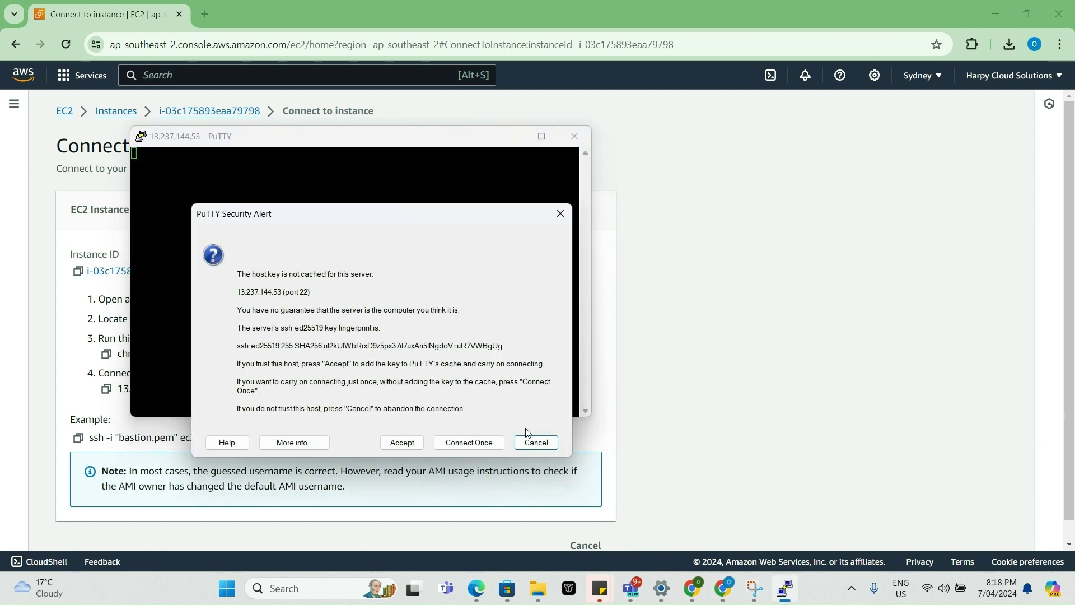
- Accept the server's host key and log in to the Bastion Host as ec2-user
left_click(403, 442)
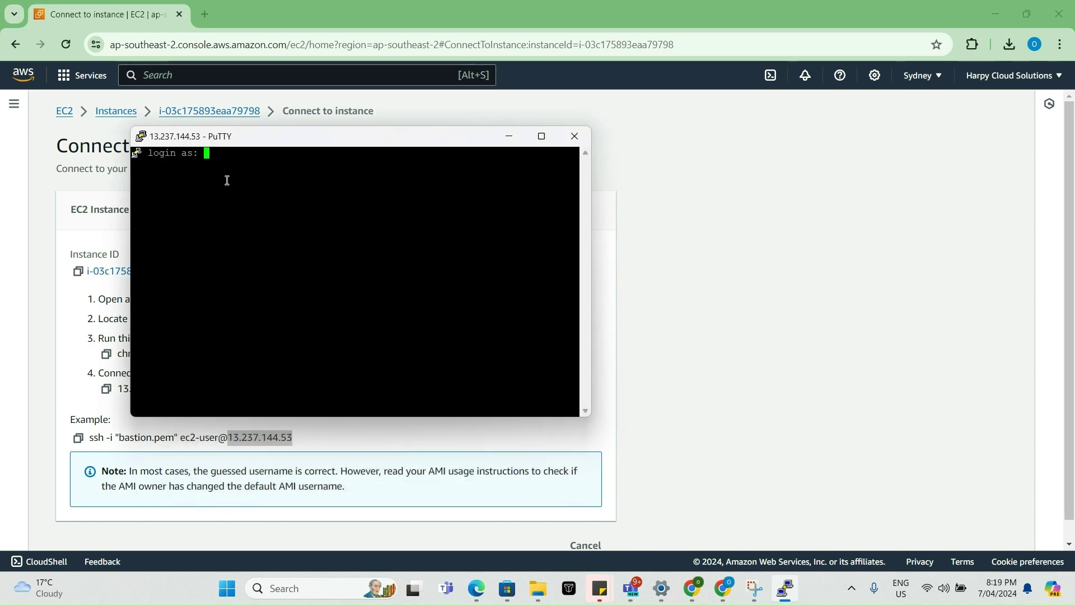
type("ec2-")
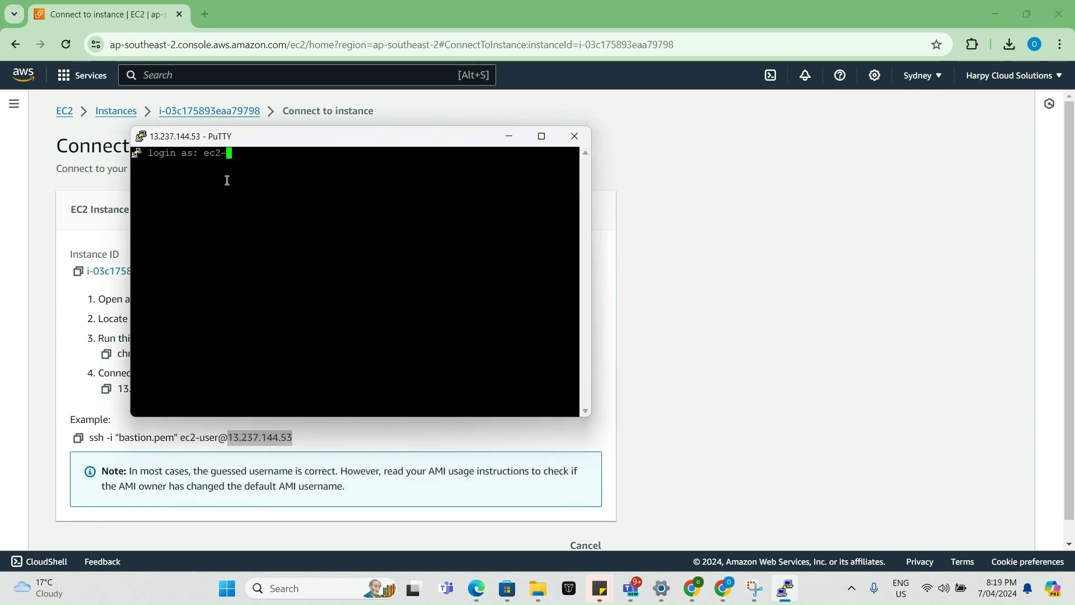
type("user")
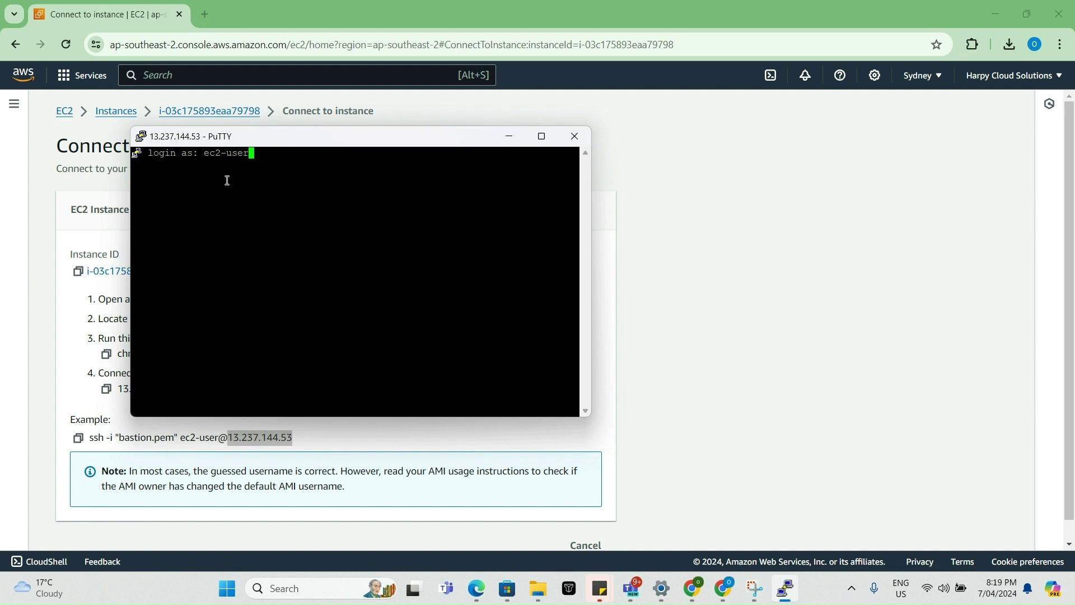
key("Return")
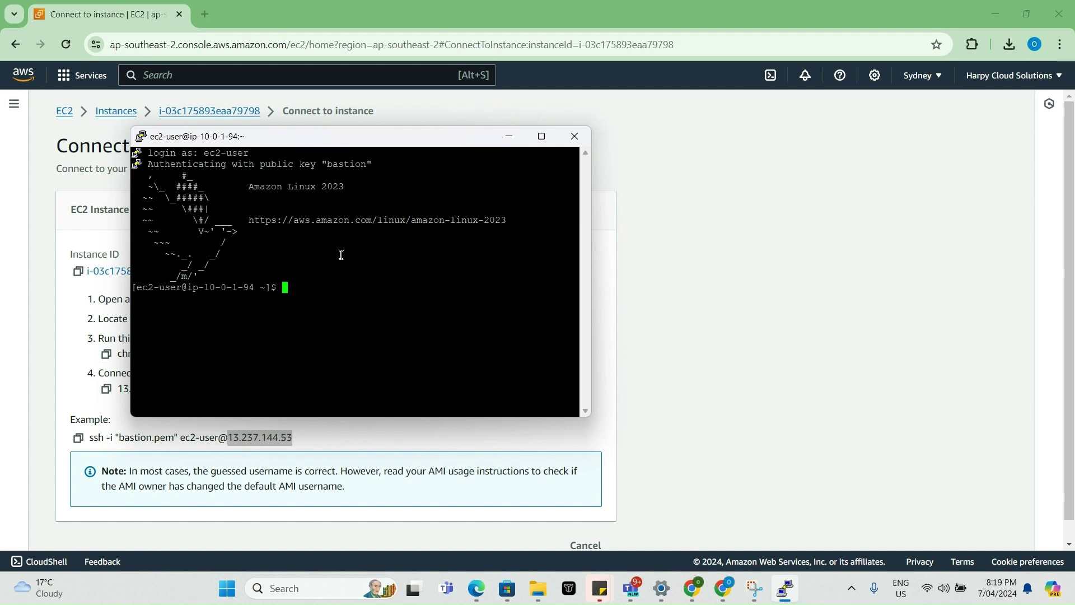
- Hide PuTTY and show the Test Server instance details with private IP 10.0.2.137
left_click(510, 138)
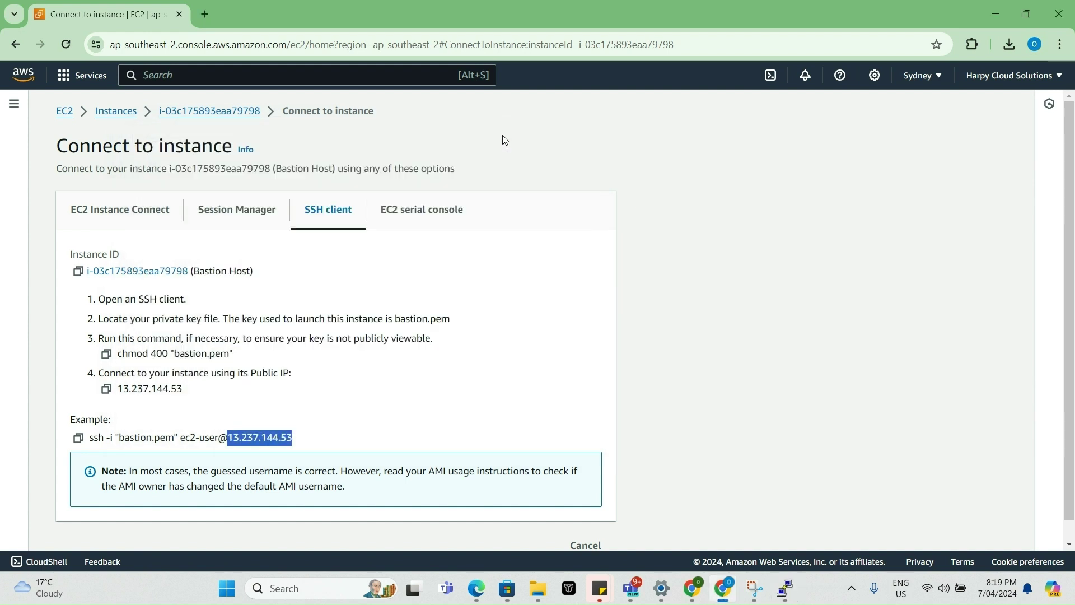
left_click(126, 111)
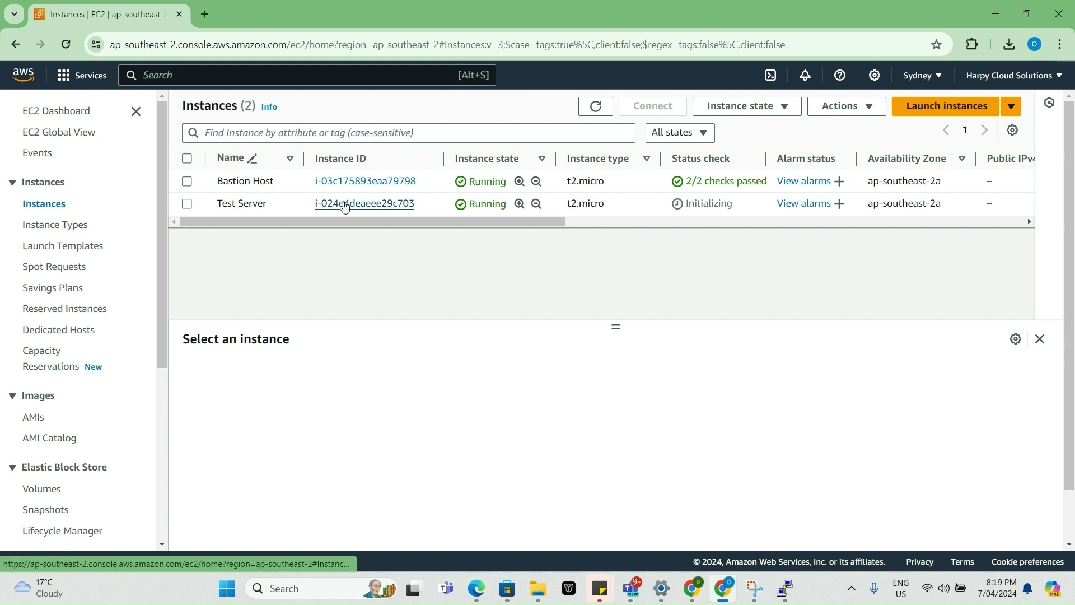
left_click(345, 205)
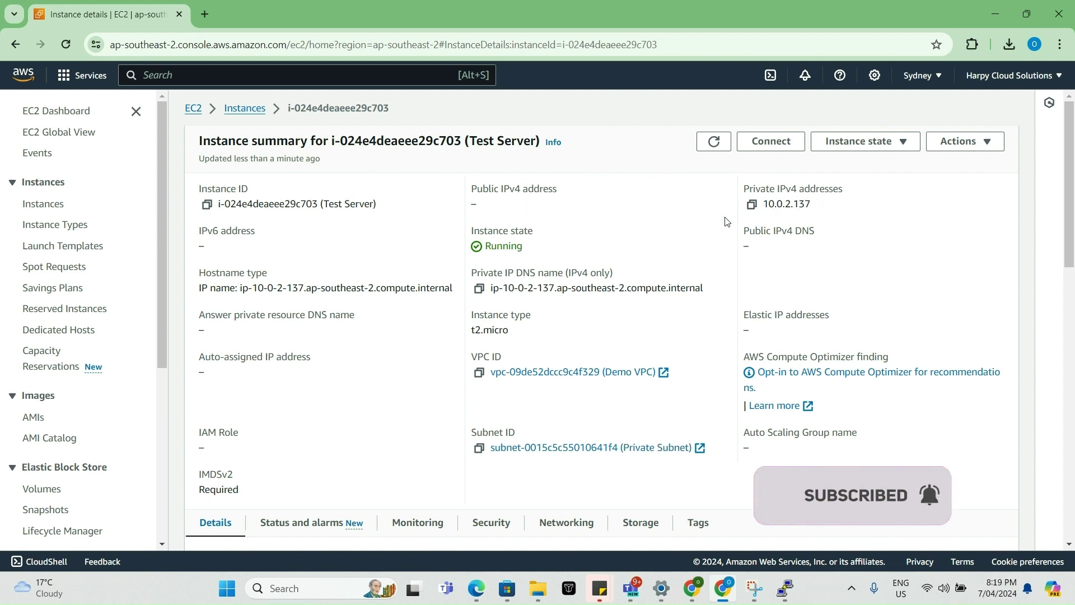
- Launch Pageant from Windows search and dismiss its already-running error
left_click(291, 588)
type("Pae")
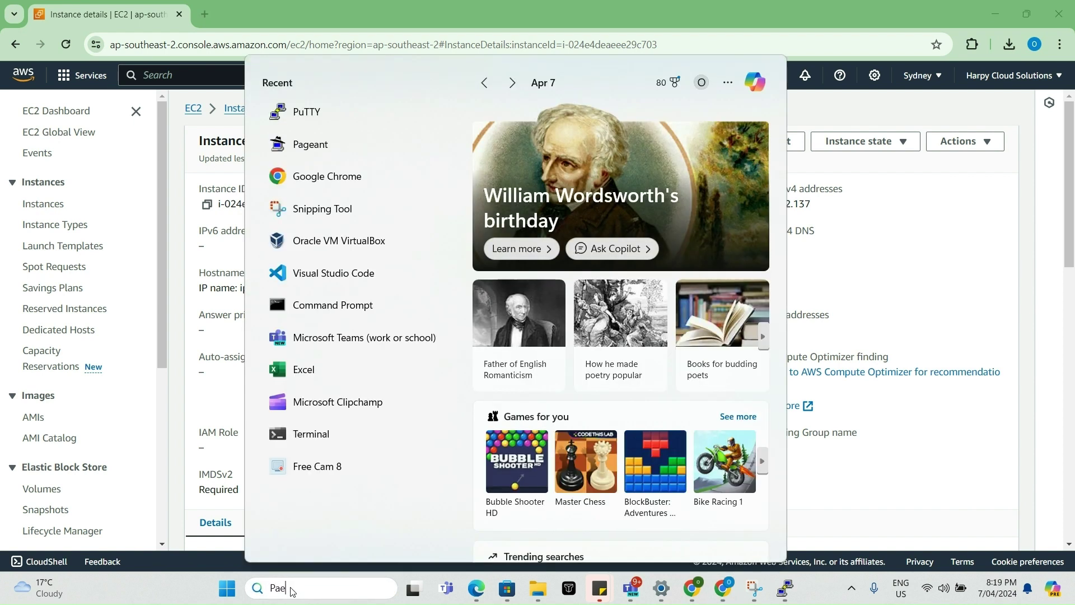
key("BackSpace")
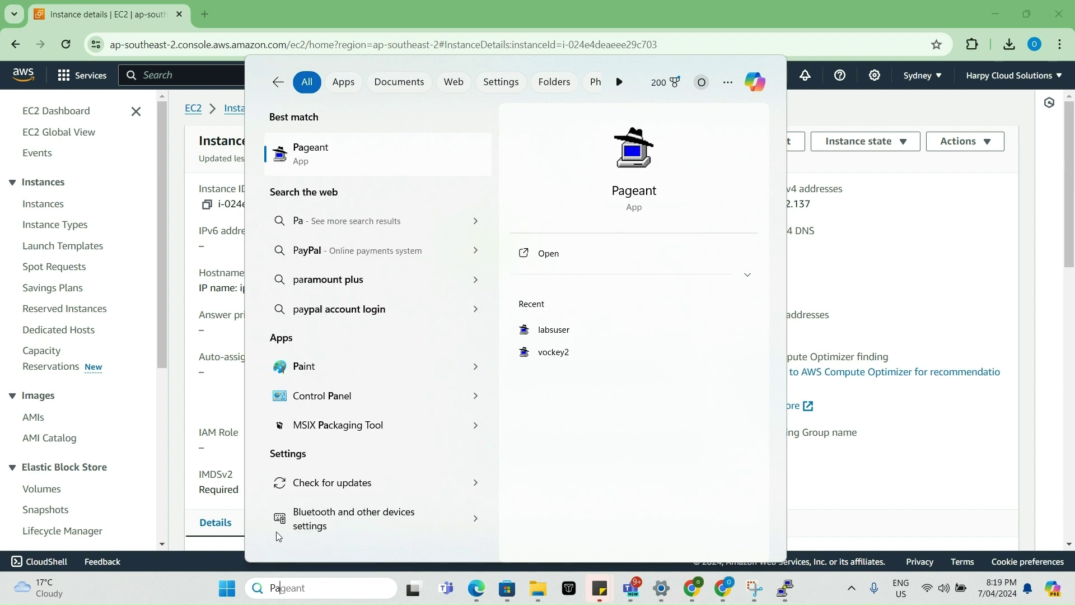
type("ge")
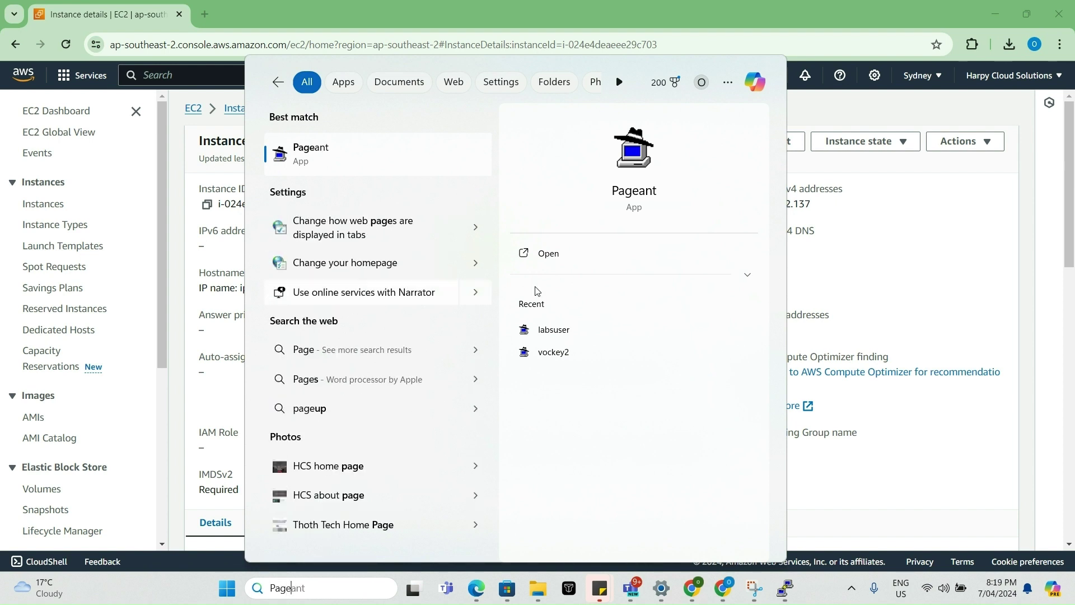
left_click(550, 255)
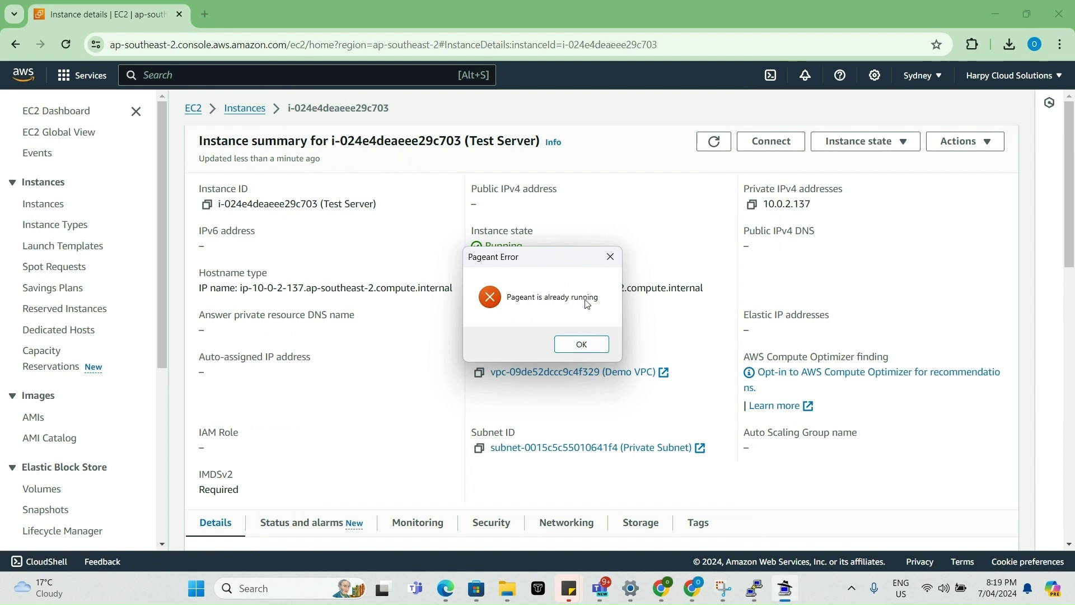
left_click(582, 345)
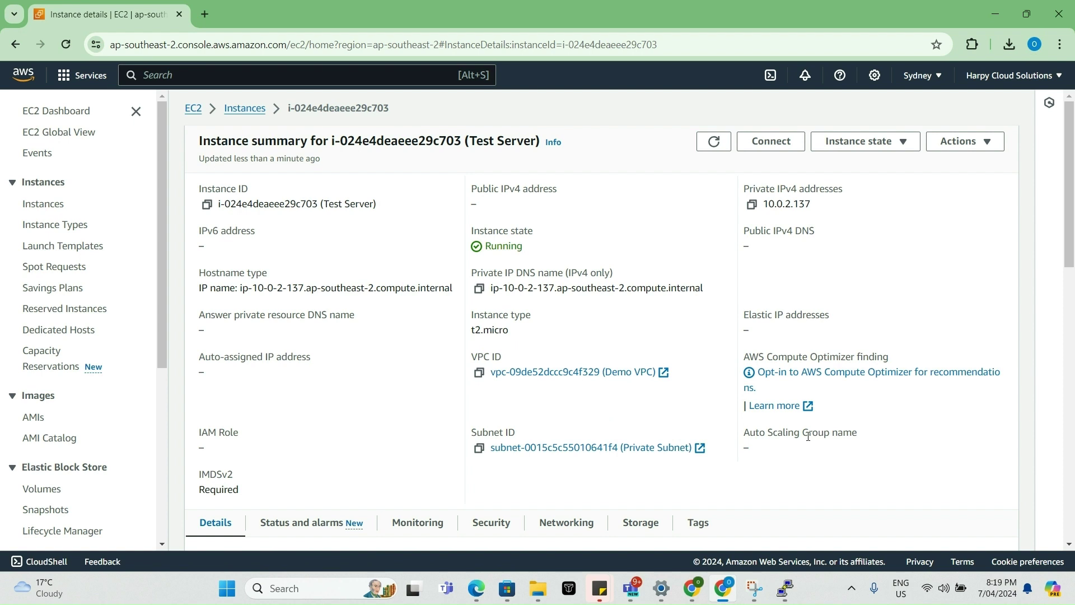
- Add the Private and bastion keys from Downloads to Pageant's key list
left_click(852, 591)
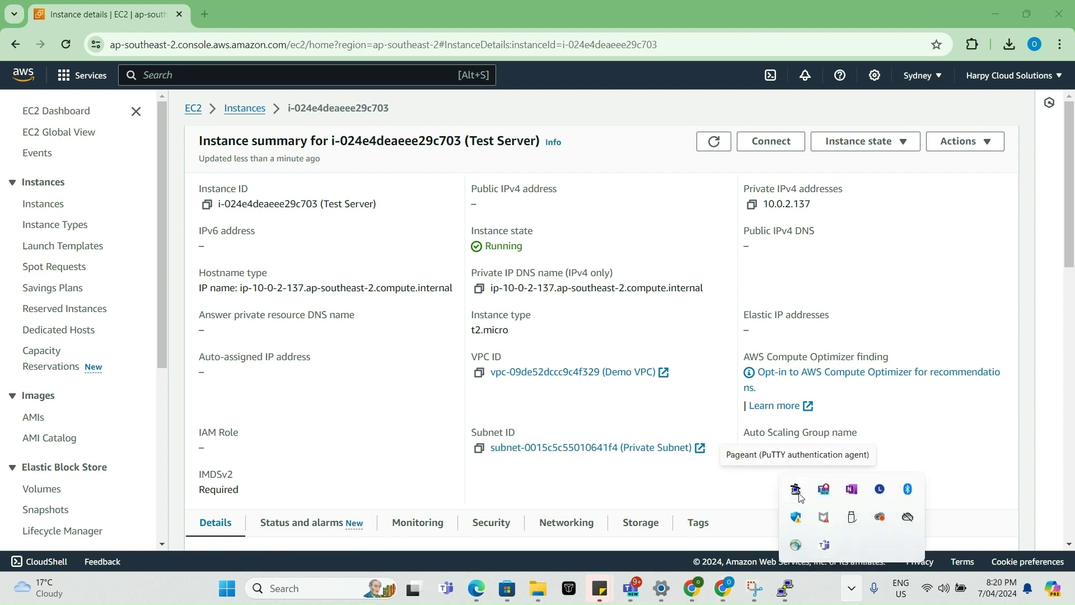
right_click(798, 494)
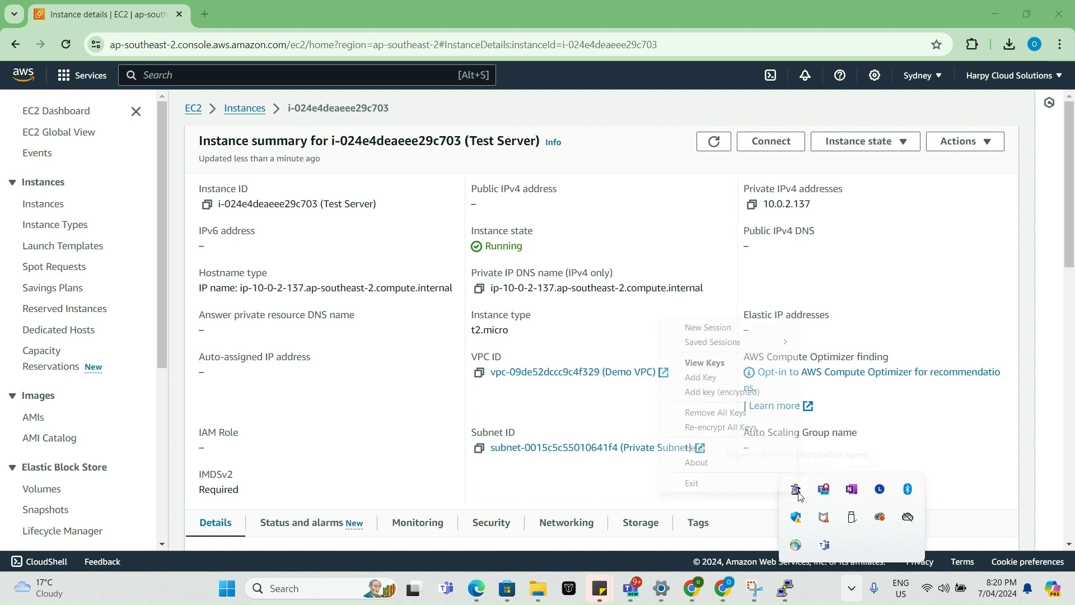
left_click(704, 362)
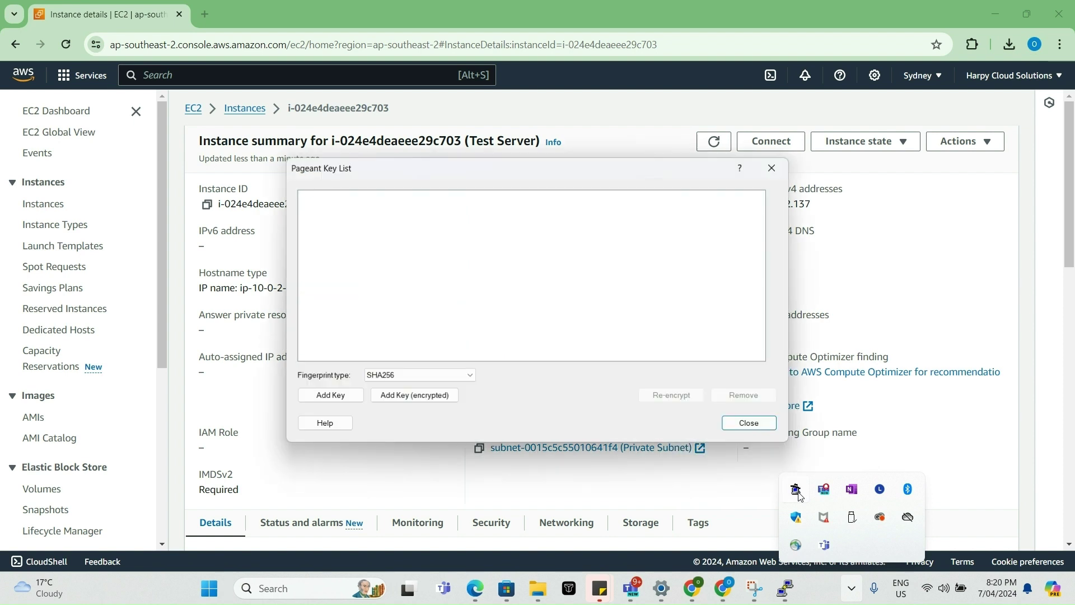
left_click(350, 396)
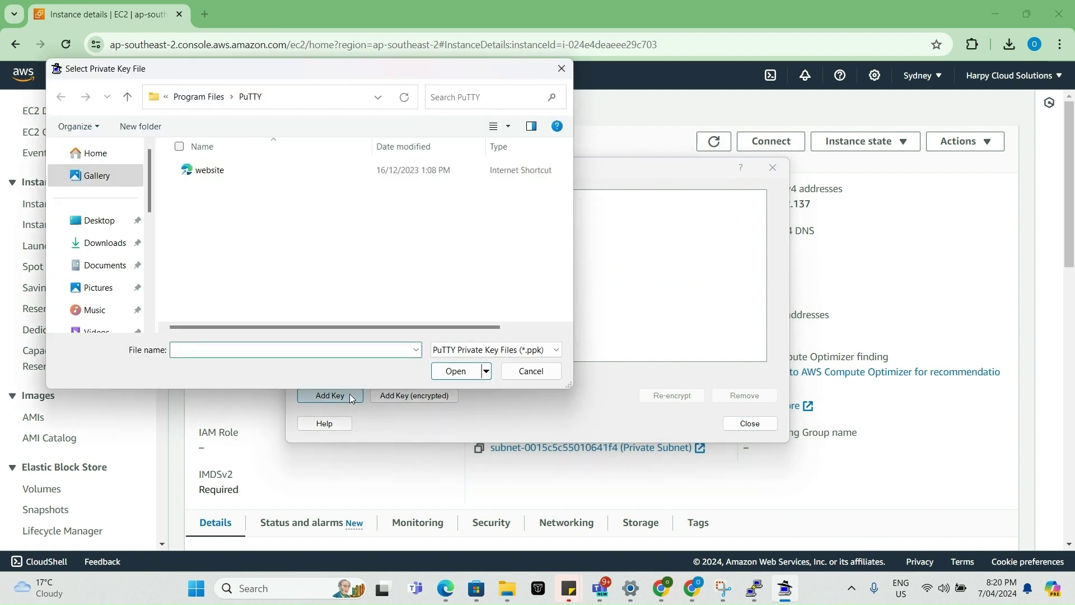
left_click(104, 242)
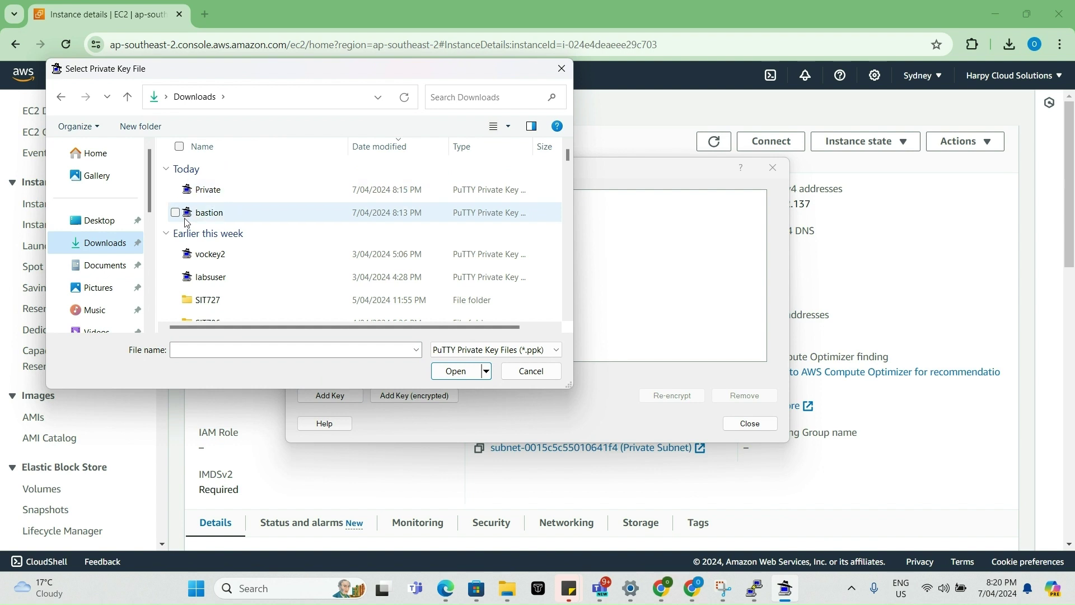
left_click(177, 191)
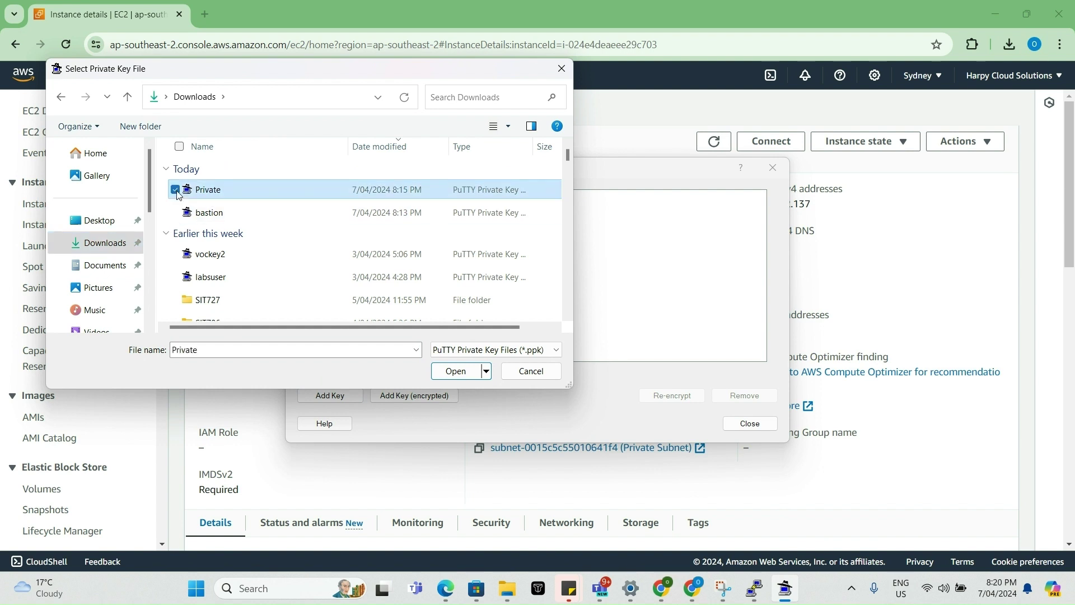
left_click(175, 213)
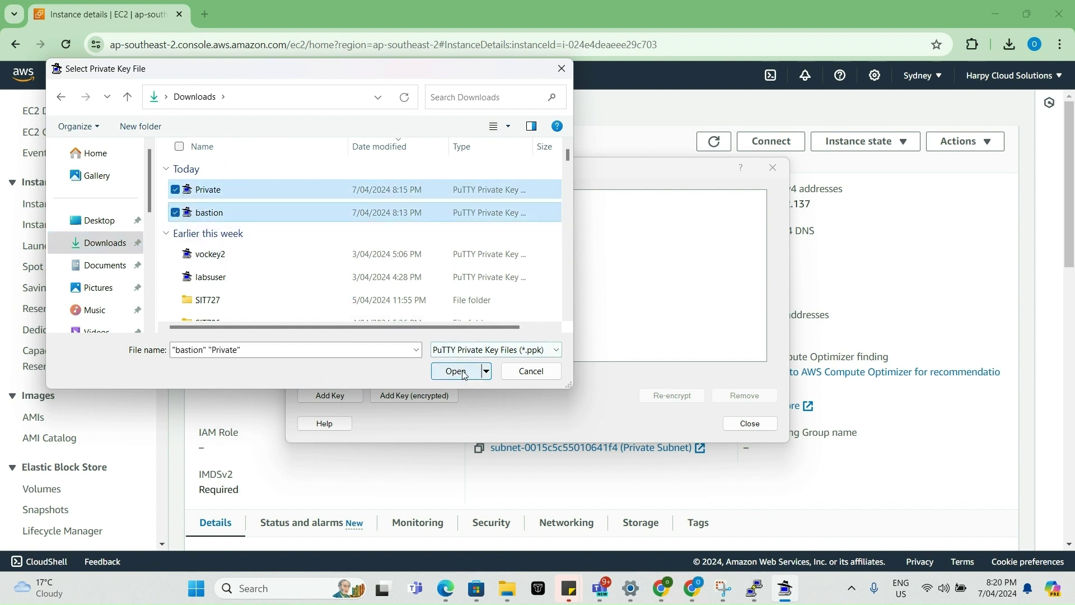
left_click(456, 371)
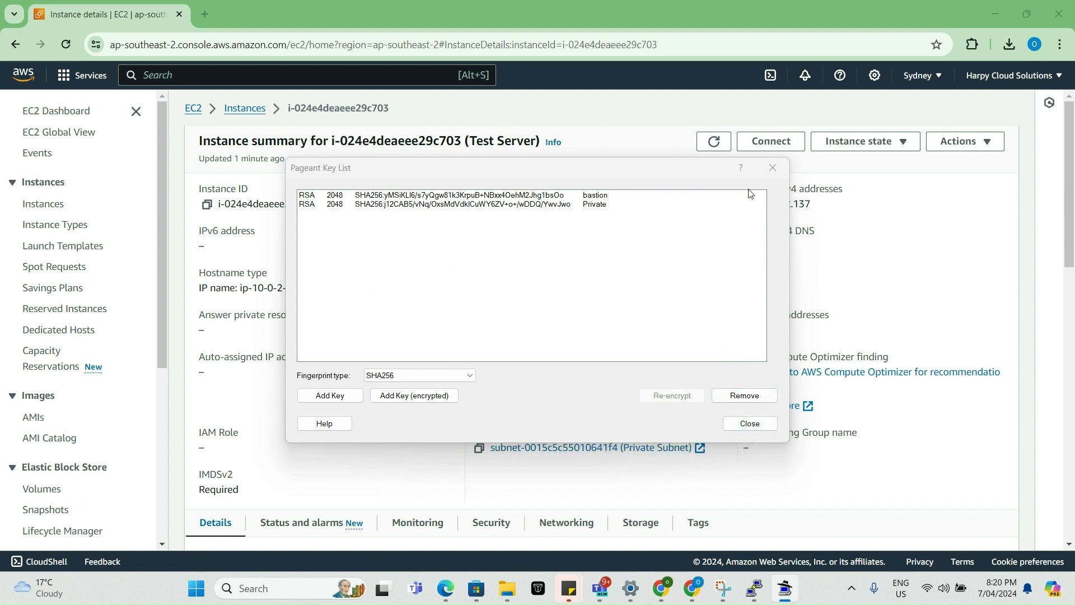
left_click(763, 594)
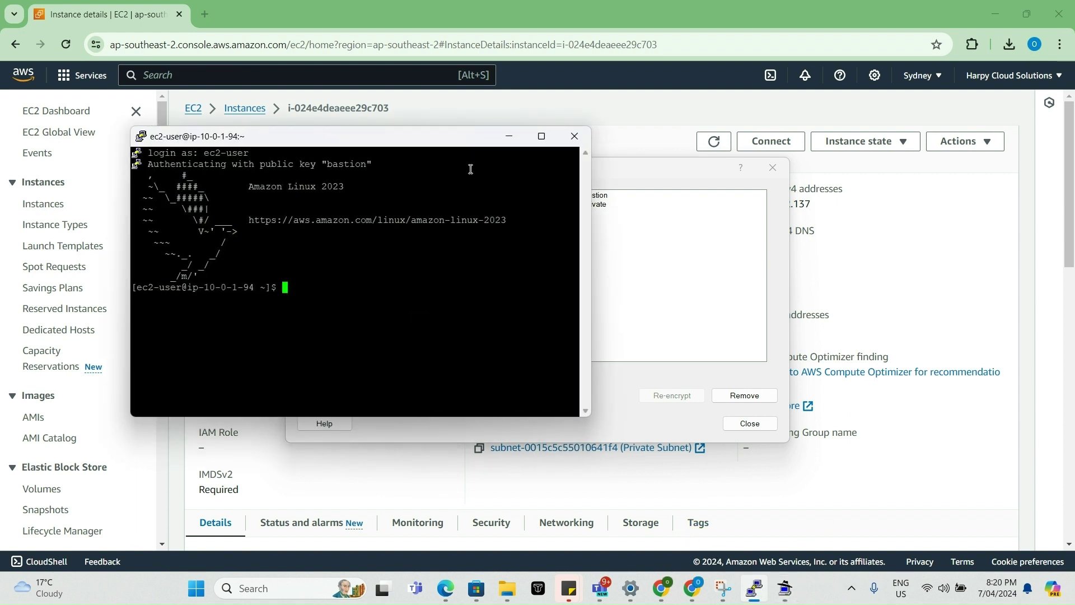
- End the Bastion Host PuTTY session and launch a fresh PuTTY configuration window
left_click(568, 135)
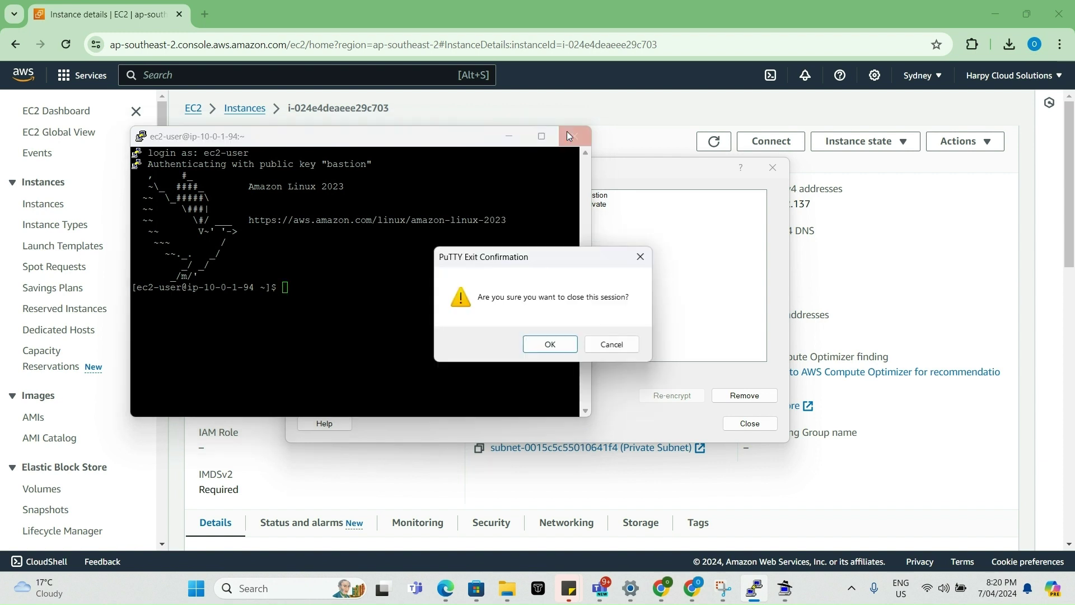
left_click(564, 350)
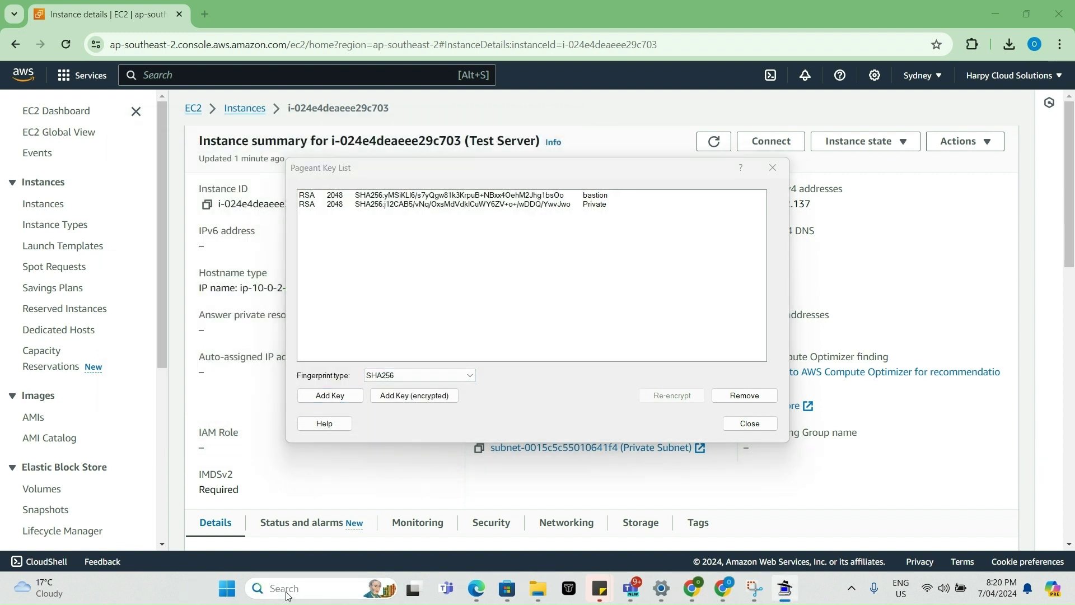
left_click(280, 588)
type("putty")
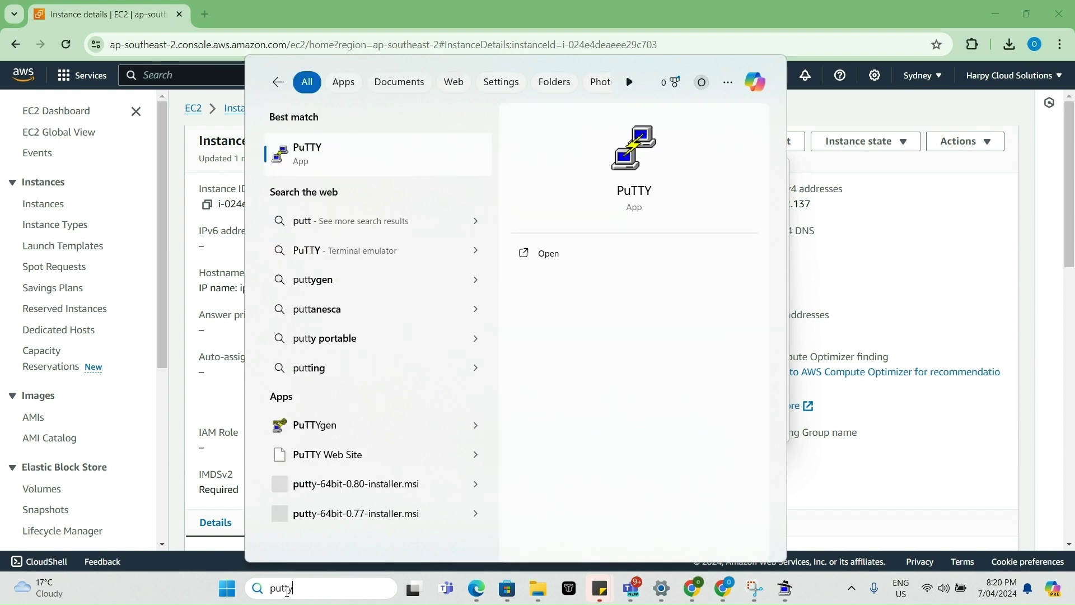
left_click(541, 257)
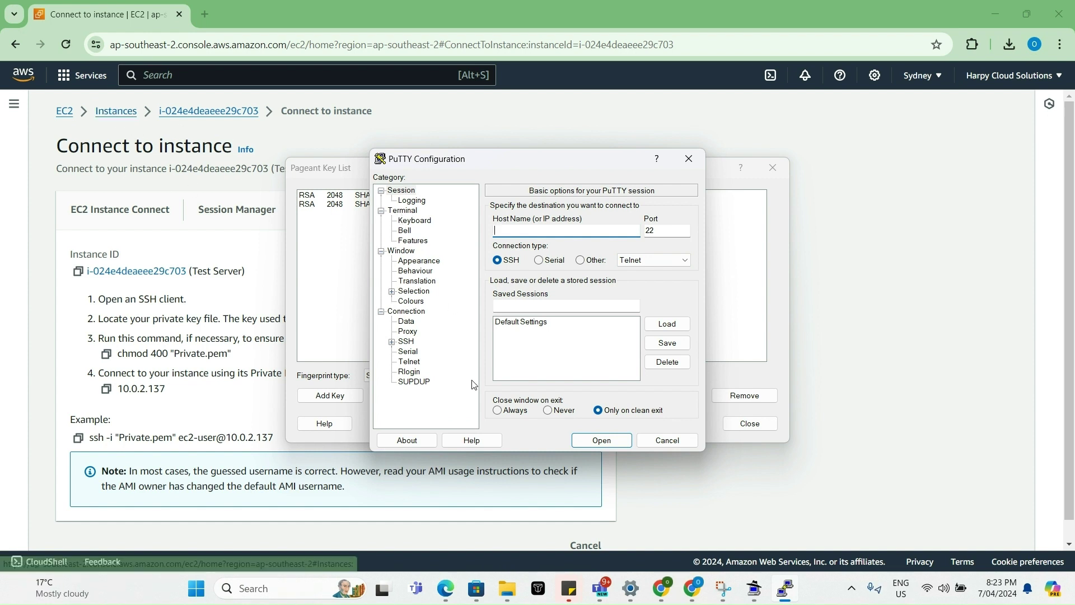
- Enable Allow agent forwarding under Connection > SSH > Auth
left_click(392, 341)
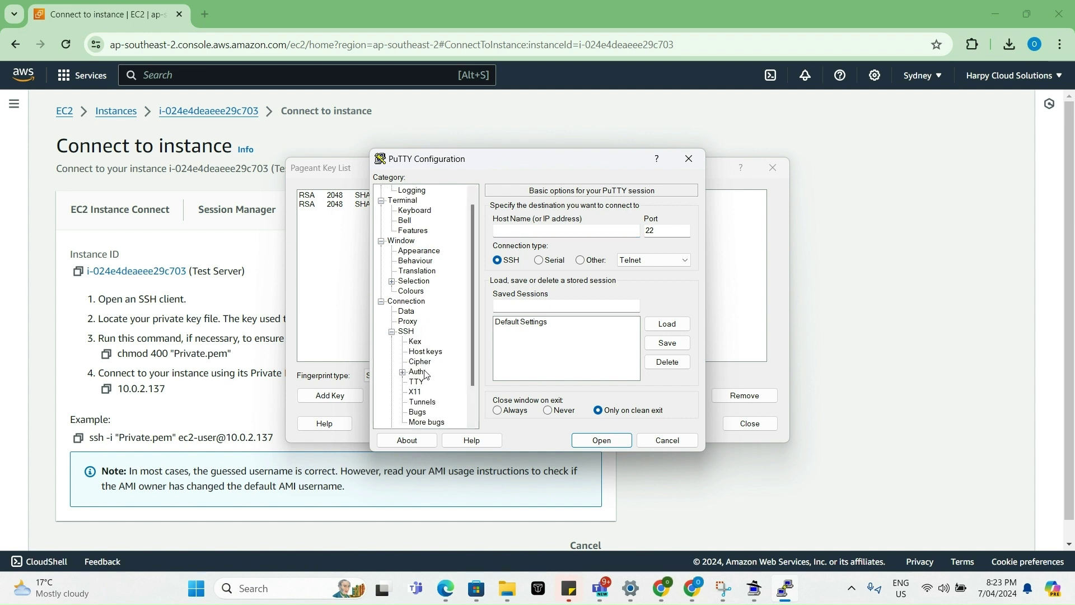
left_click(417, 372)
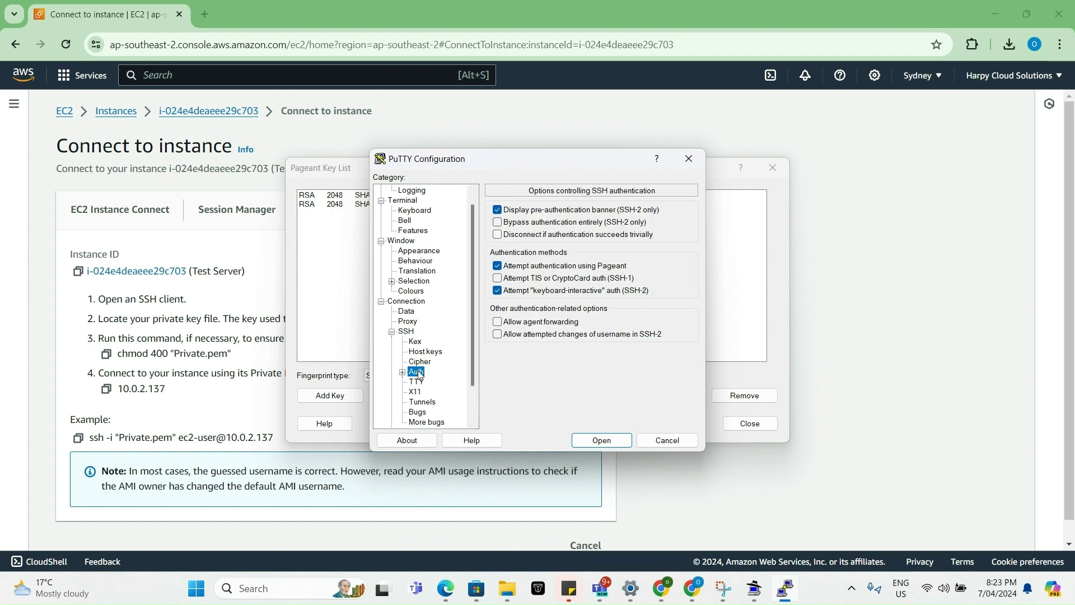
left_click(497, 322)
- Set bastion.ppk from Downloads as the authentication private key in Credentials
scroll(418, 365, "down", 1)
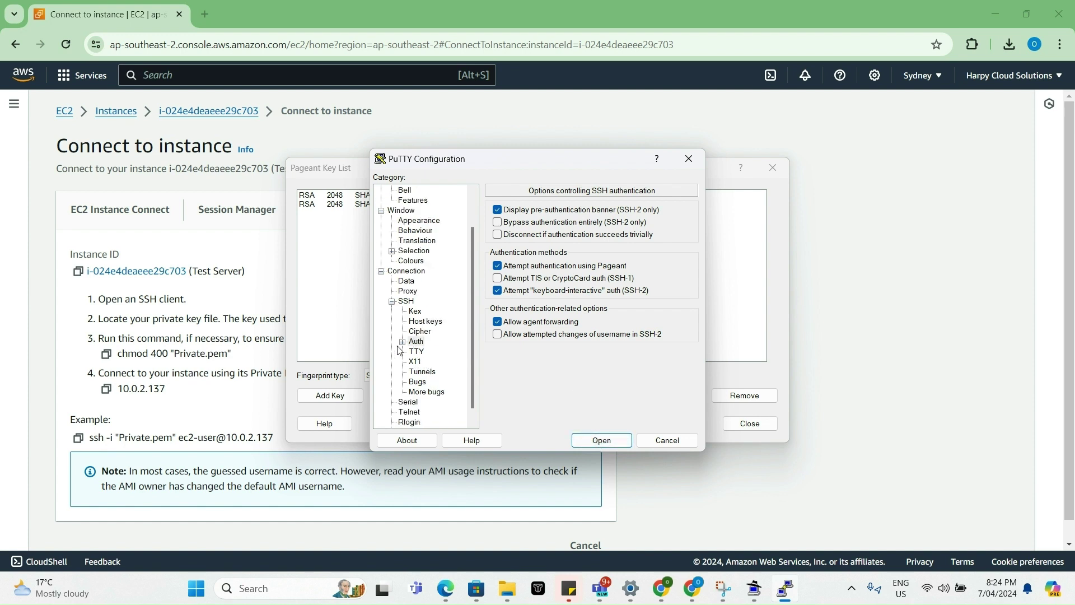
left_click(402, 342)
left_click(436, 352)
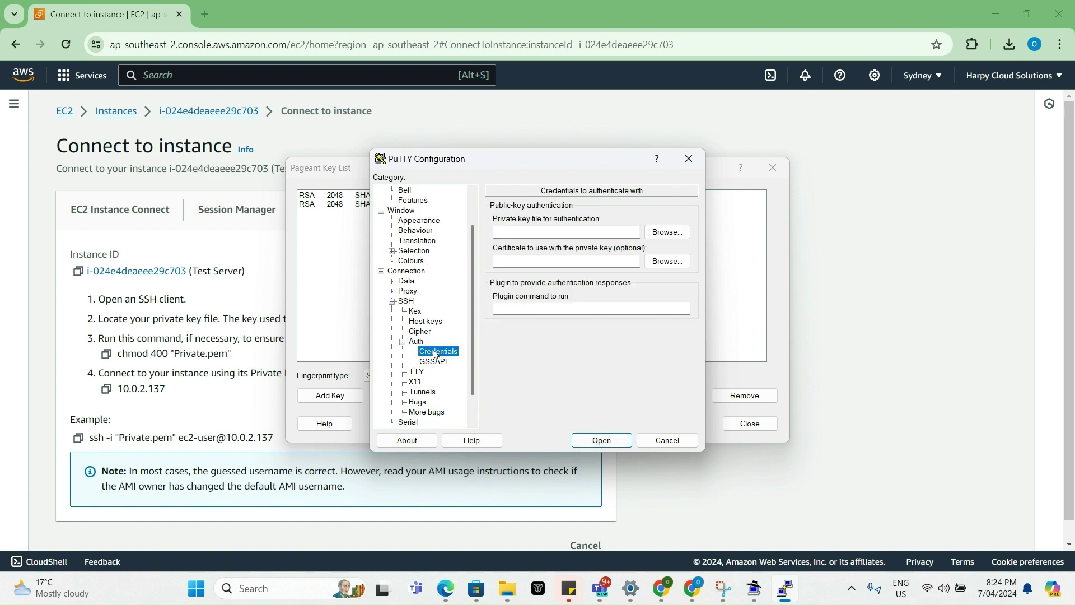
left_click(667, 231)
double_click(523, 300)
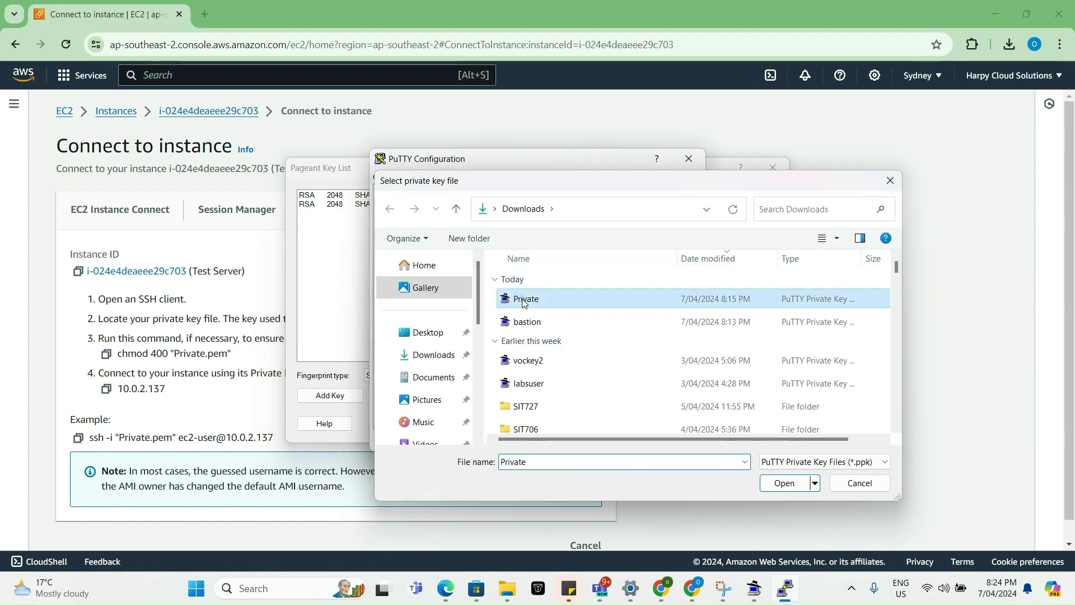
left_click(667, 232)
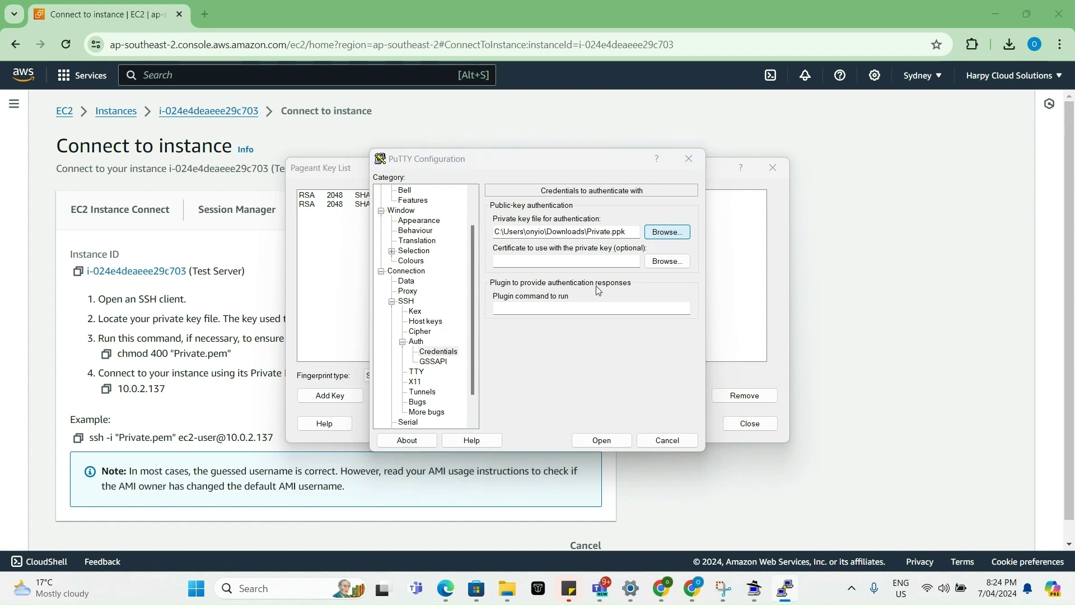
double_click(529, 321)
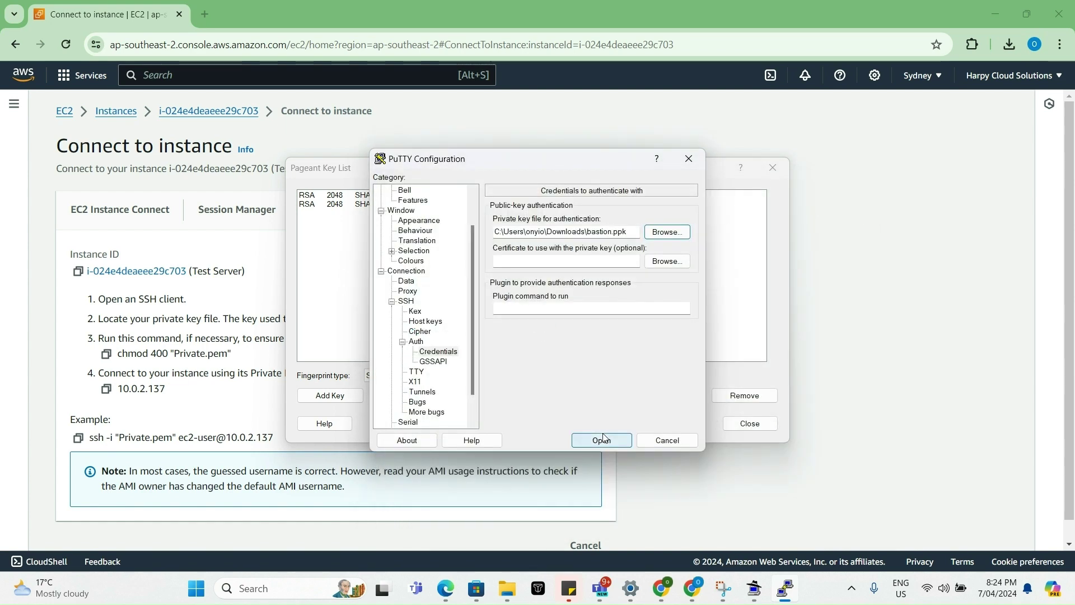
scroll(406, 226, "up", 2)
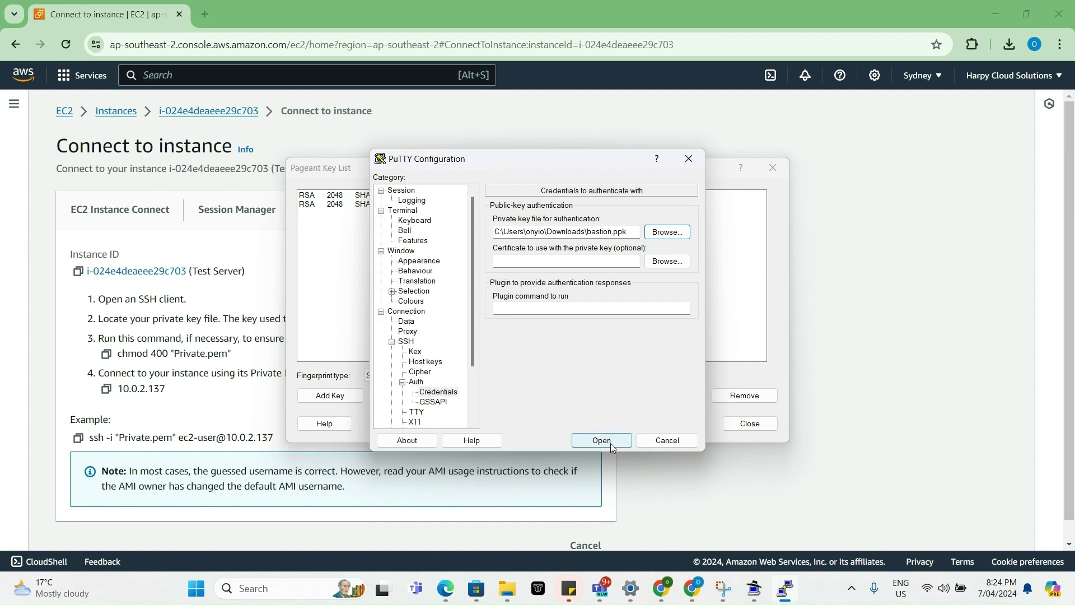
left_click(402, 191)
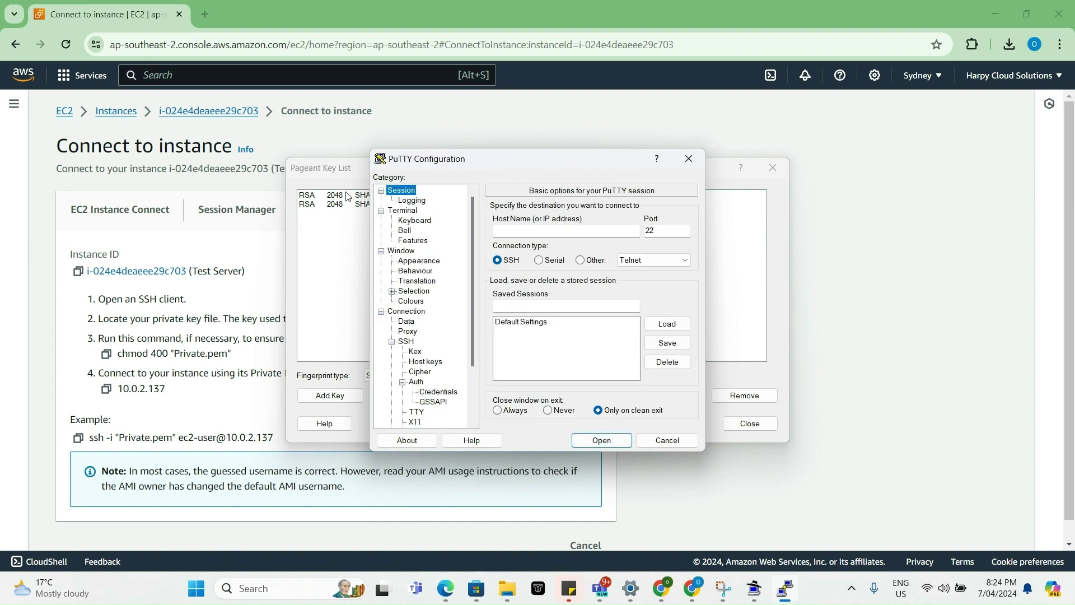
- Copy the Bastion Host's public IPv4 address from its EC2 instance details
left_click(129, 111)
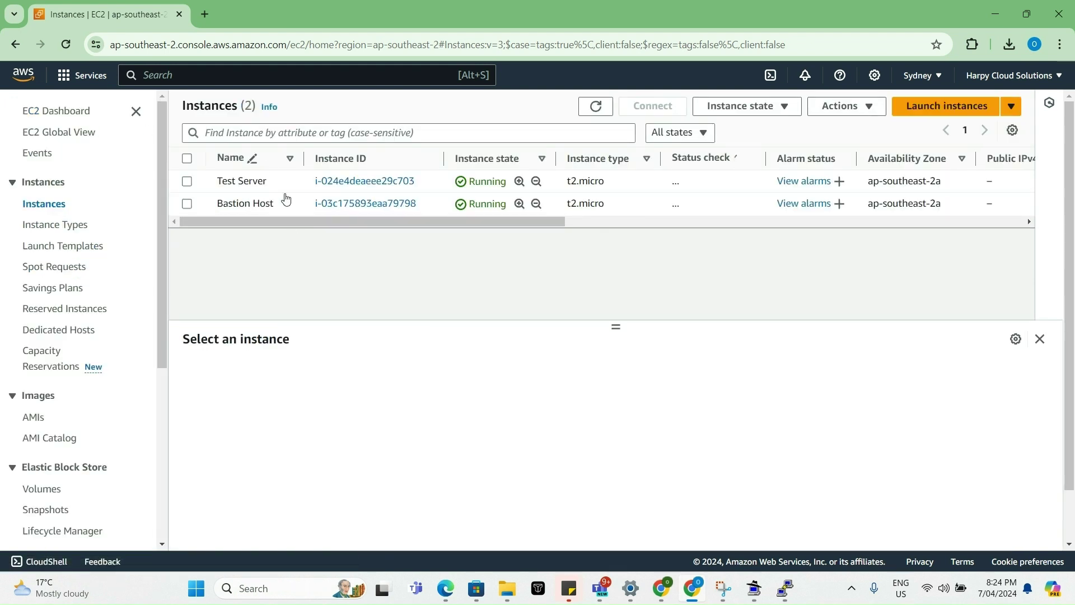
left_click(346, 205)
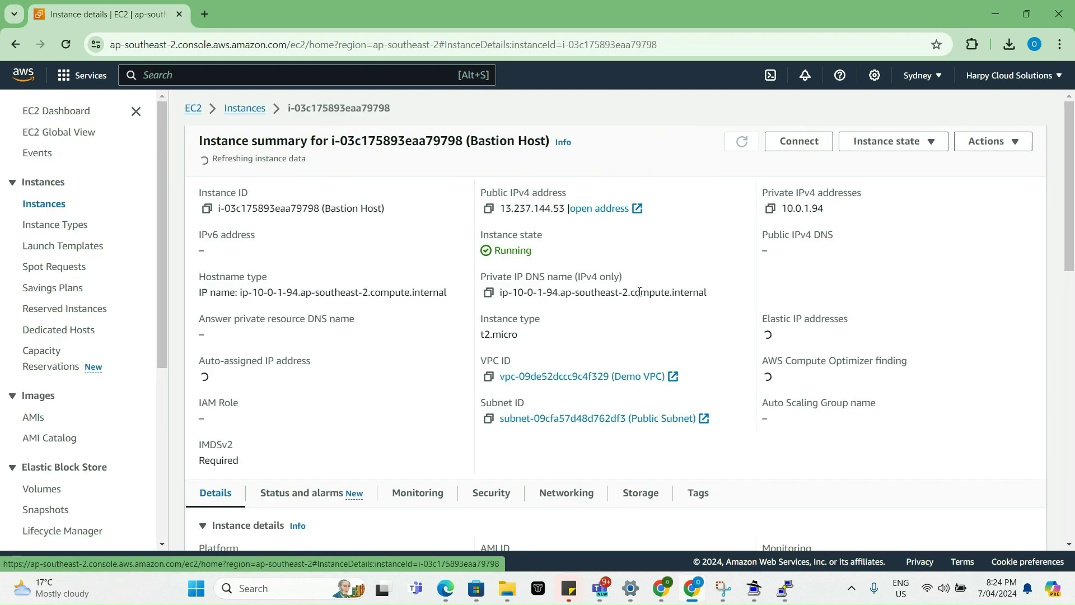
left_click(479, 208)
- Connect PuTTY to 13.237.144.53 and log in as ec2-user
left_click(784, 588)
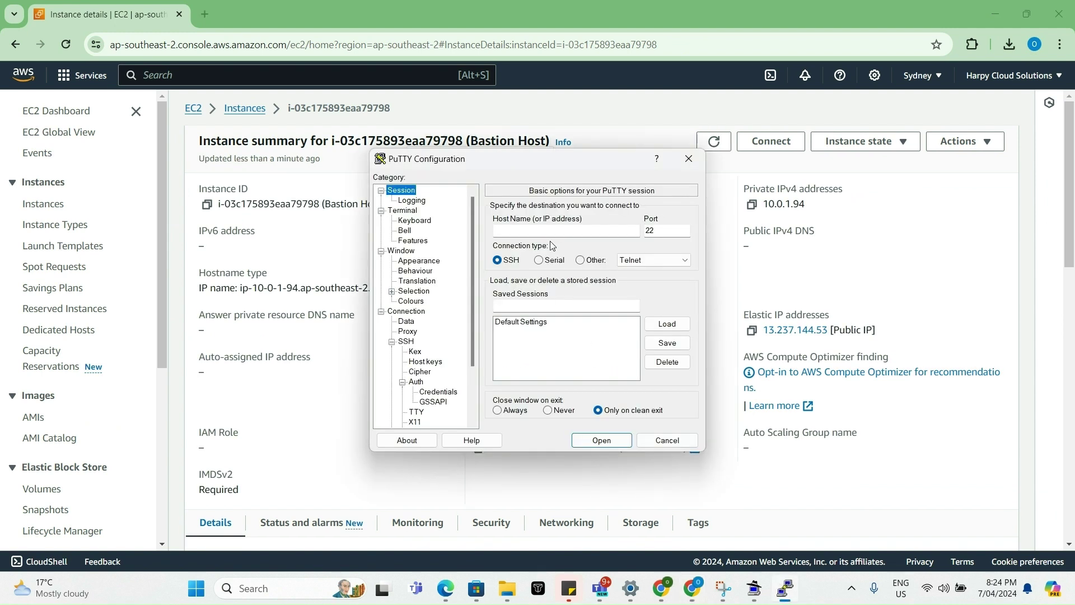
key("ctrl+v")
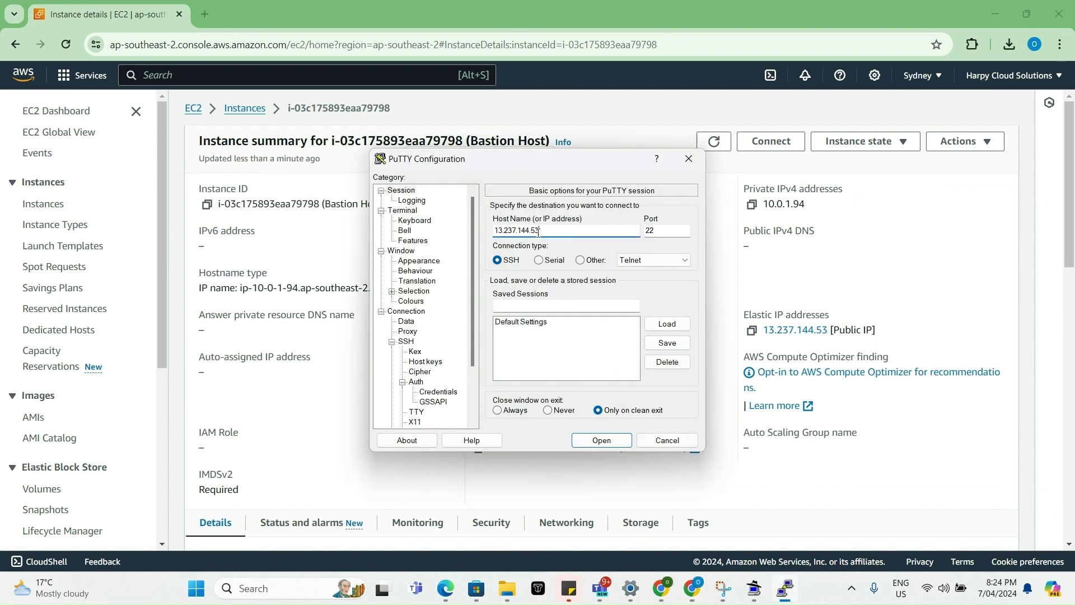
key("Return")
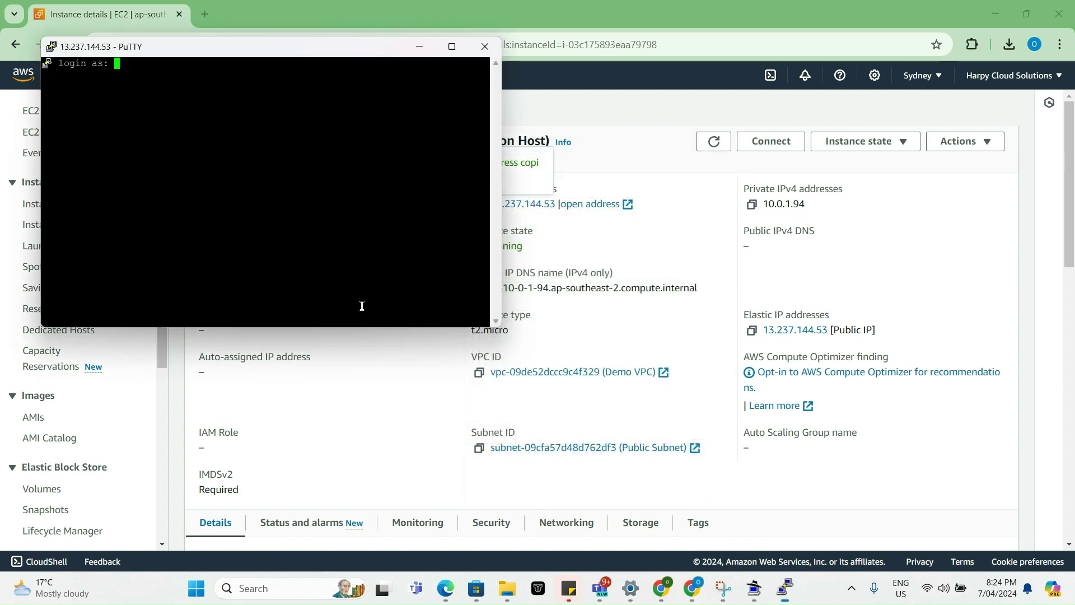
type("ec2-user")
key("Return")
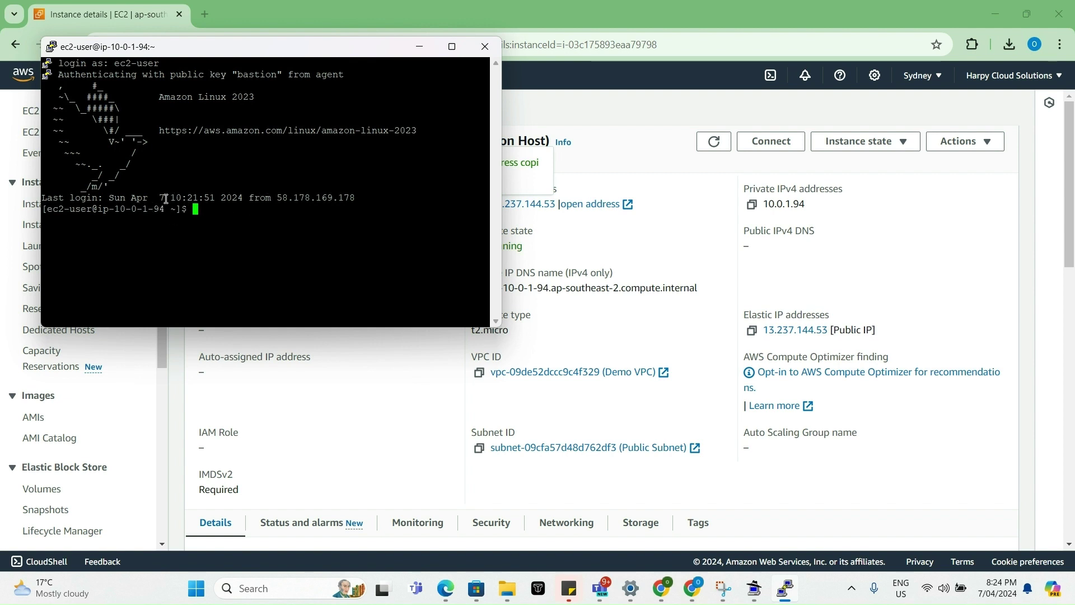
- Move PuTTY and Pageant aside and open the Test Server summary showing 10.0.2.137
left_click_drag(289, 45, 525, 131)
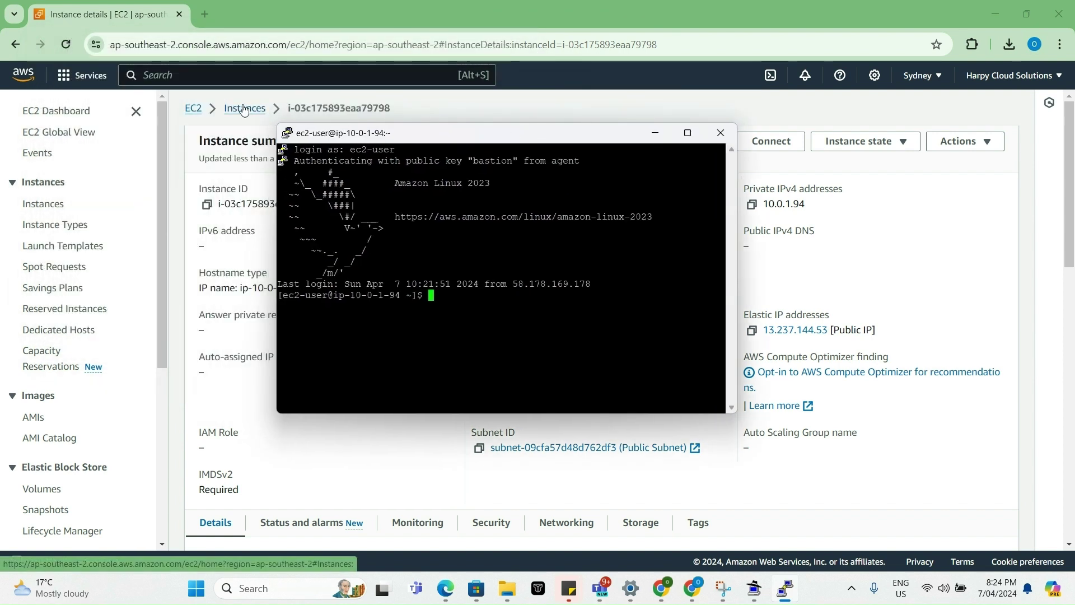
left_click(244, 110)
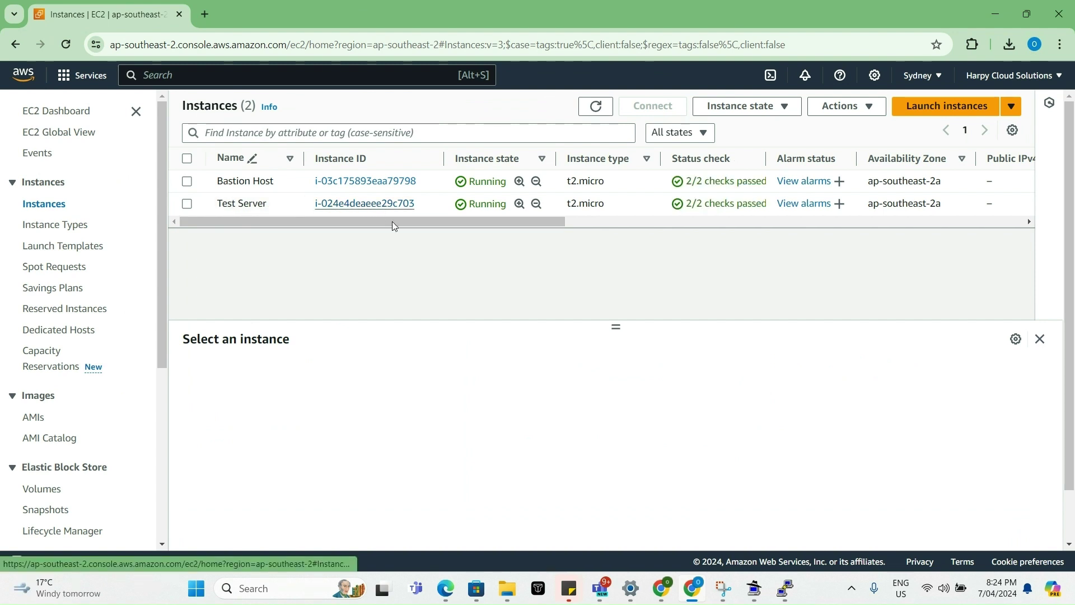
left_click(751, 597)
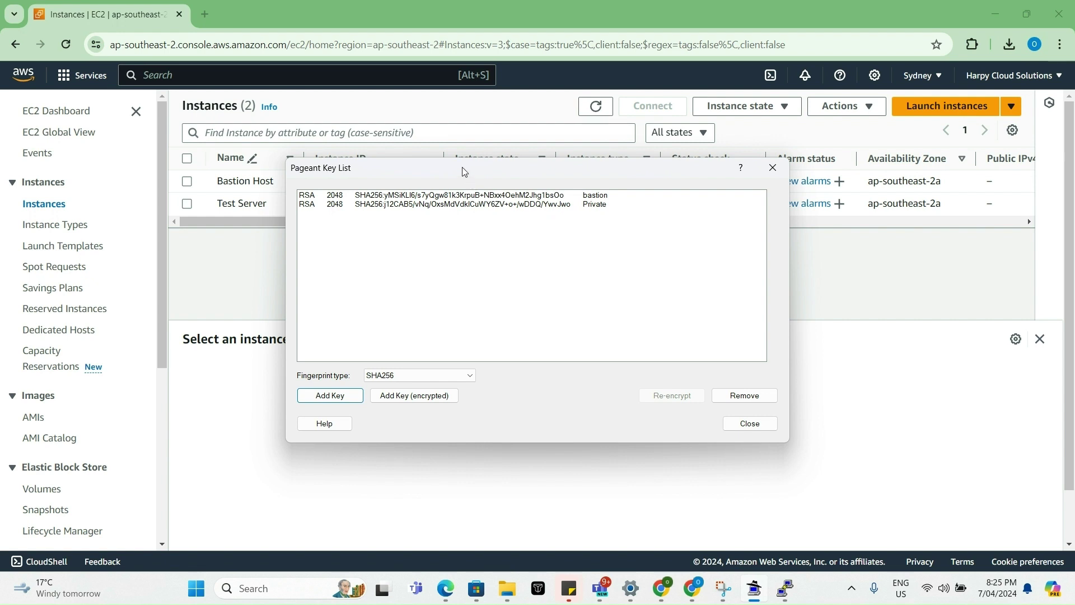
left_click_drag(464, 171, 515, 266)
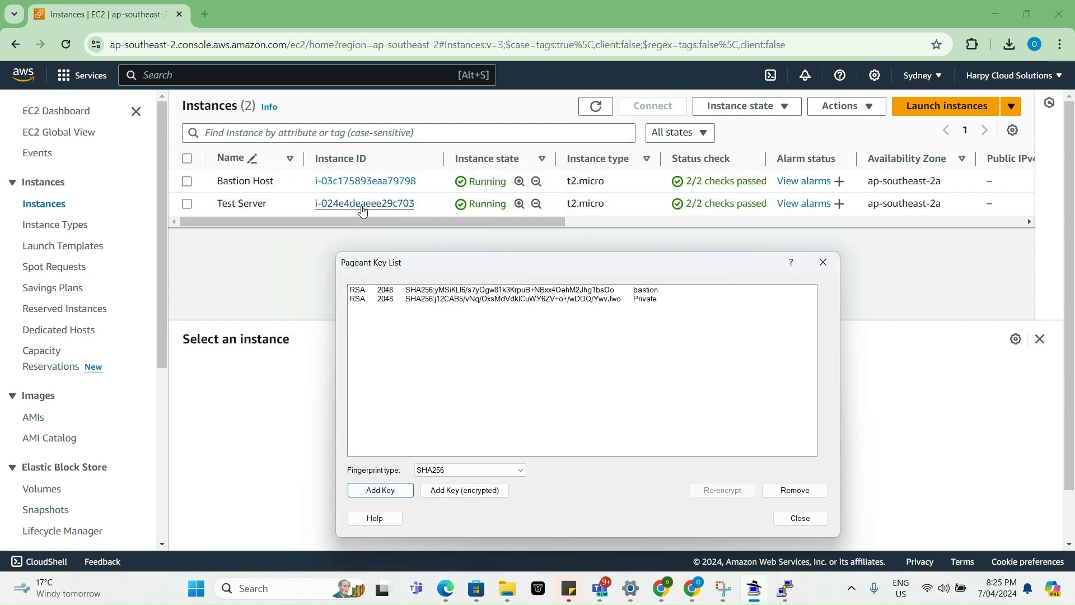
left_click(363, 204)
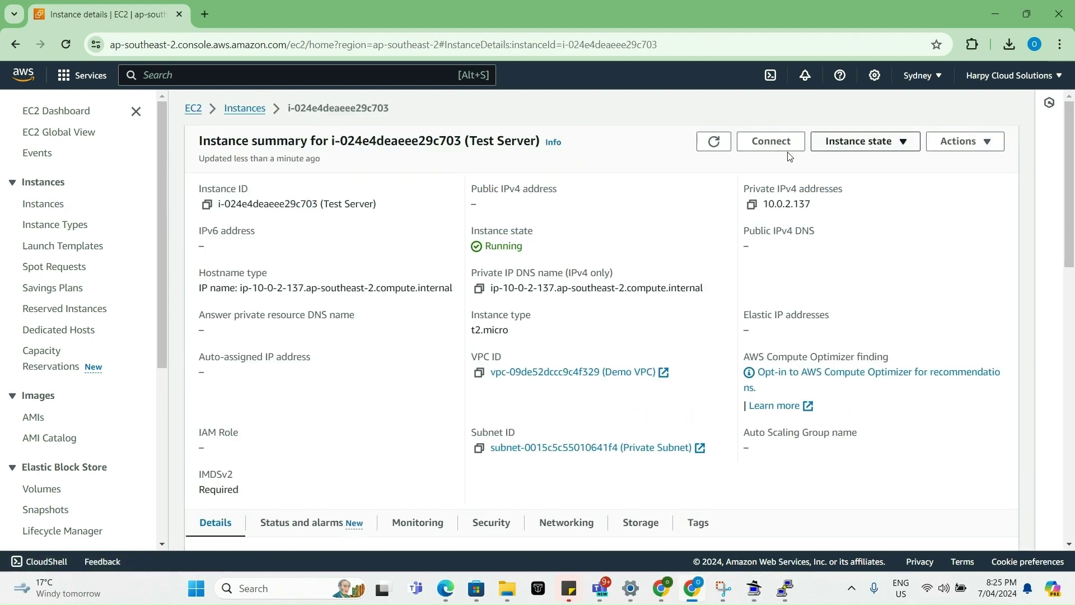
- Run the Test Server's example ssh command at the bastion prompt to reach 10.0.2.137
left_click(787, 144)
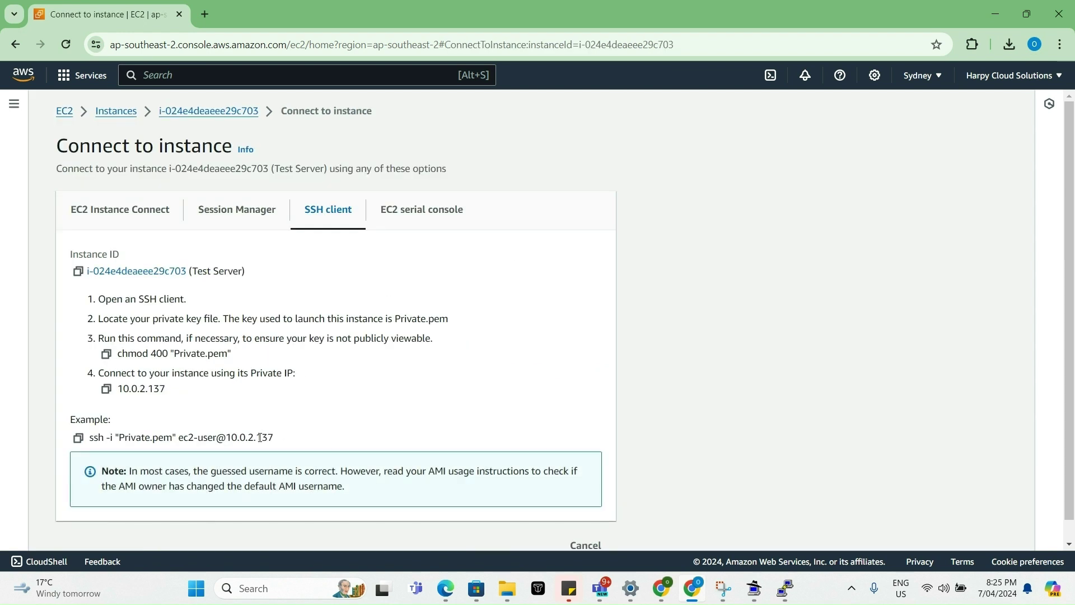
left_click(78, 437)
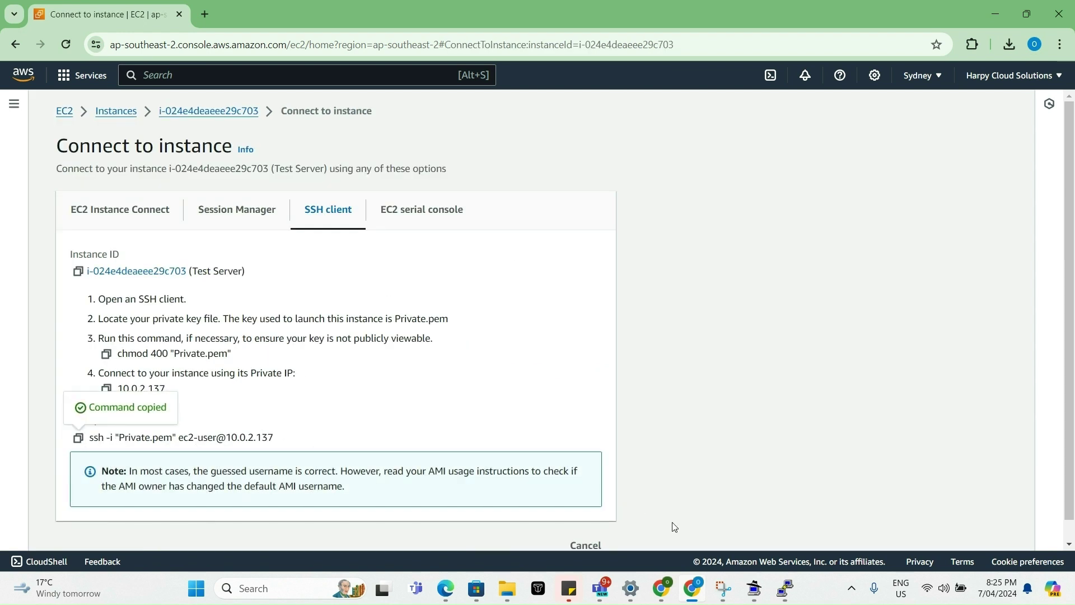
left_click(785, 587)
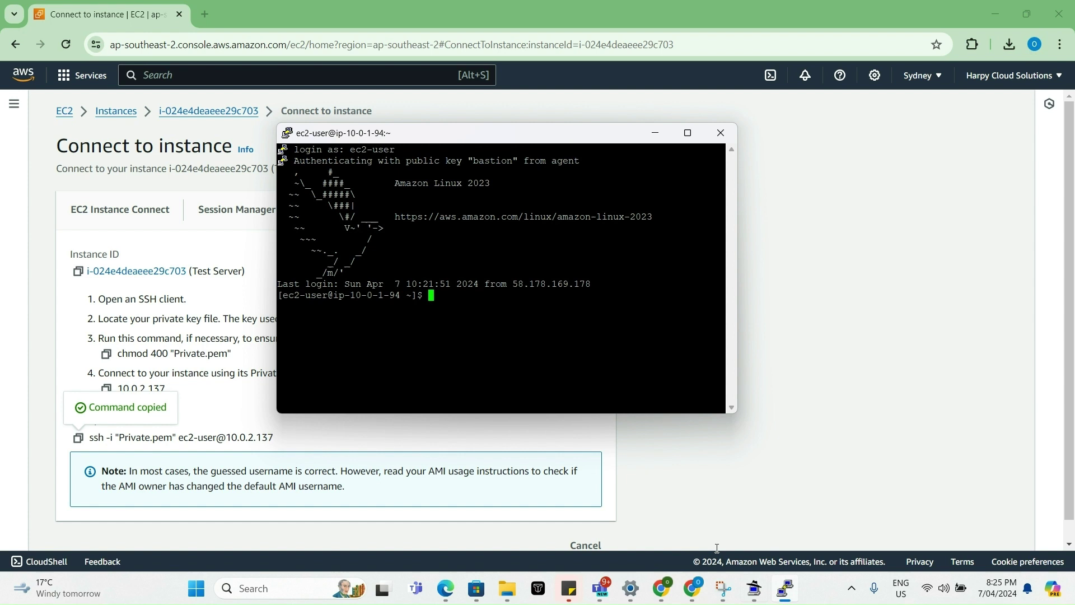
right_click(432, 295)
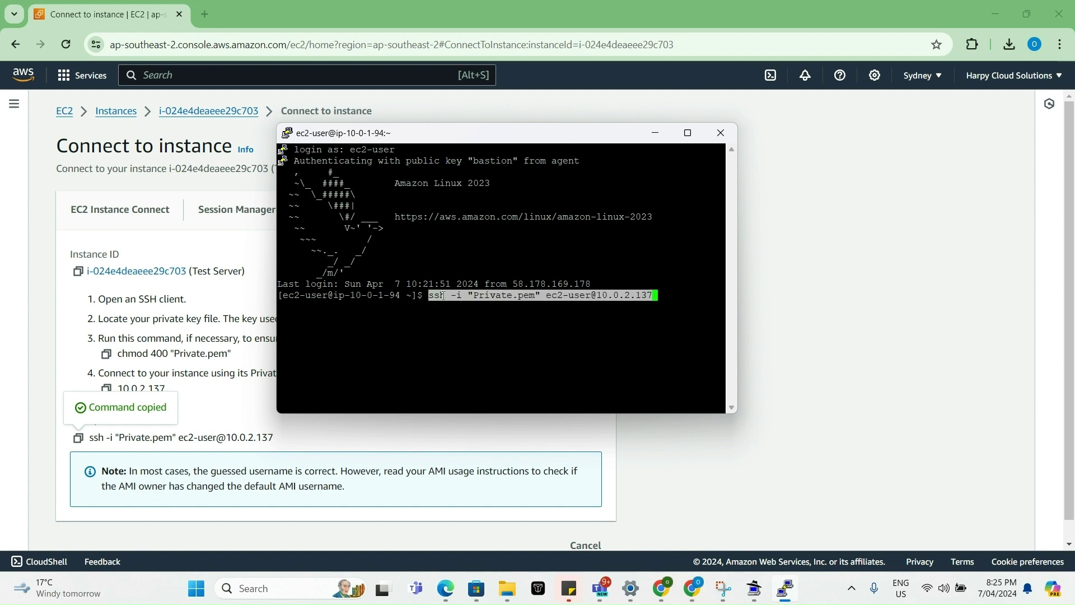
key("Return")
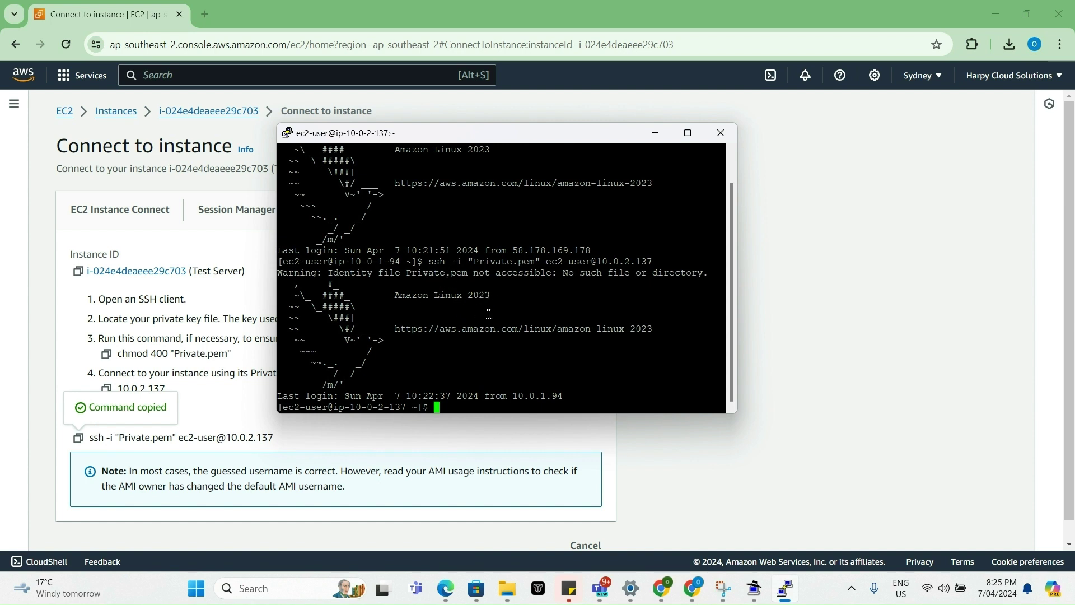
scroll(489, 314, "up", 1)
scroll(489, 314, "down", 1)
left_click_drag(407, 407, 359, 407)
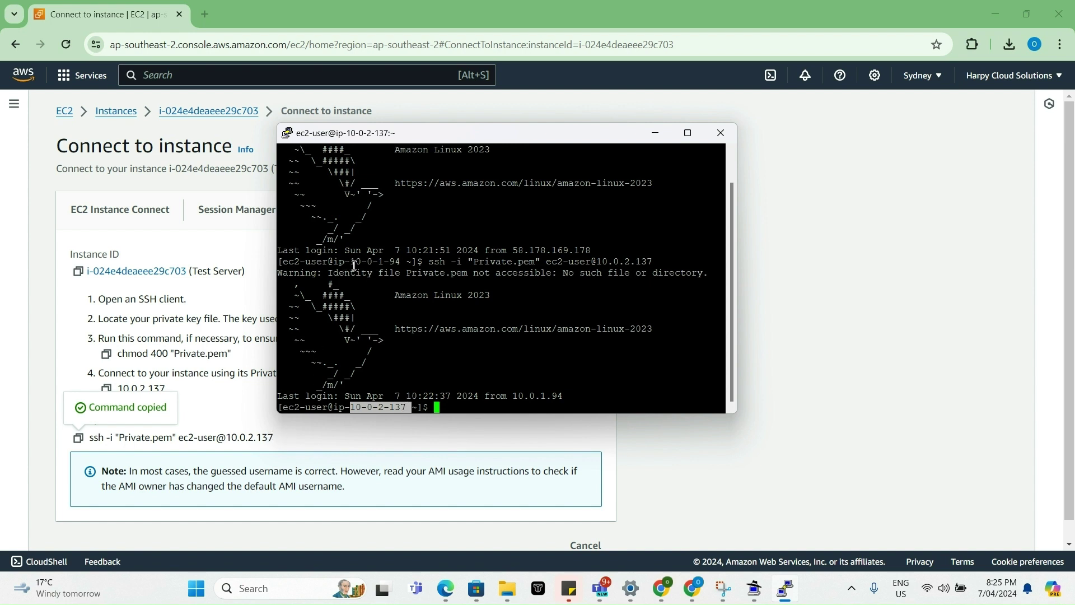
left_click_drag(350, 261, 401, 262)
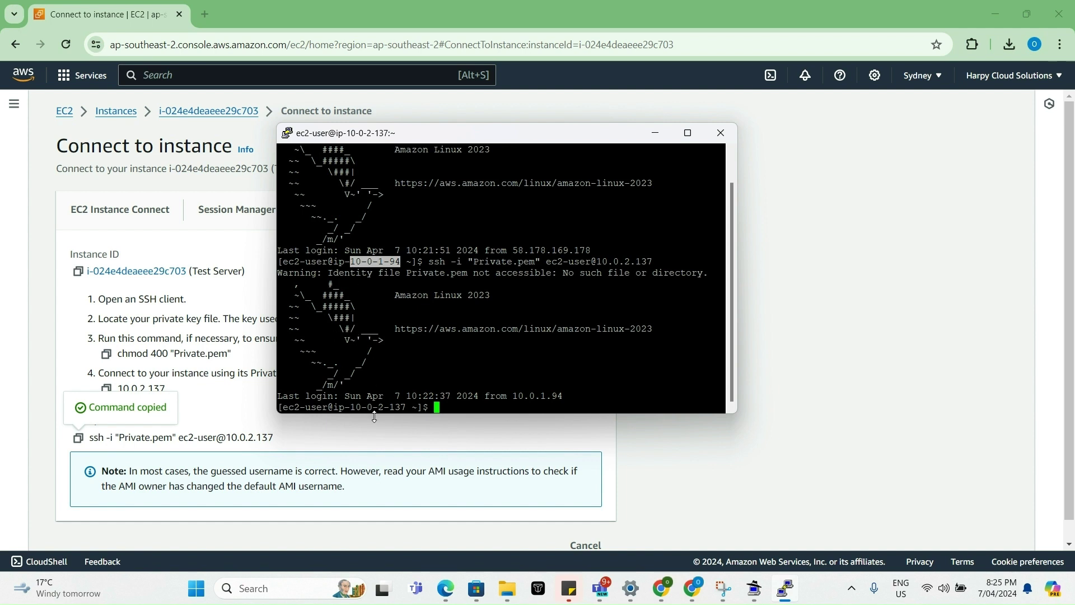
left_click_drag(345, 407, 406, 403)
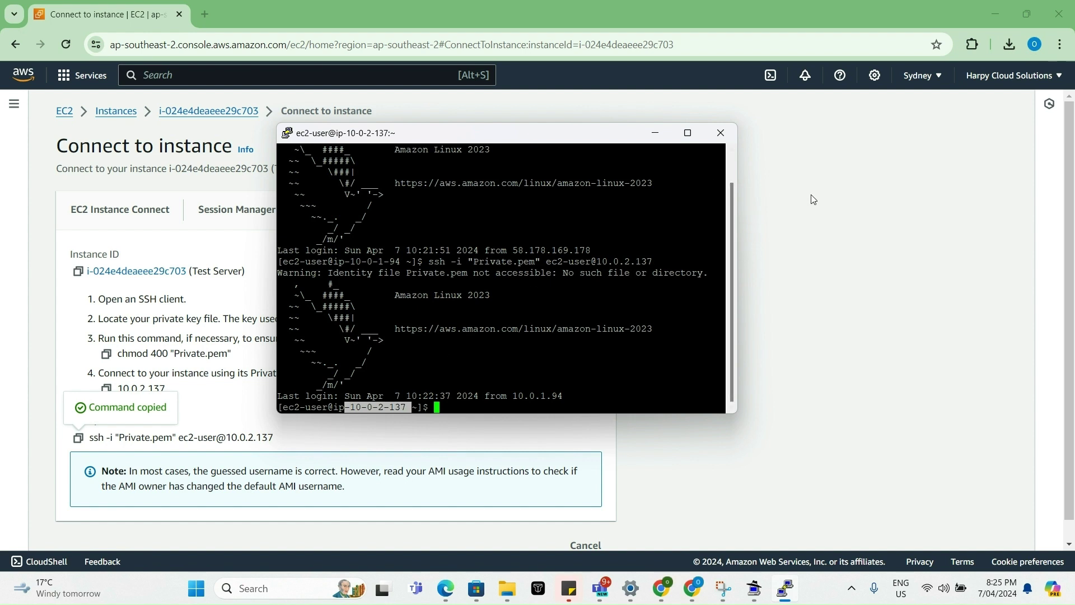
- Minimize Chrome and PuTTY to reveal the Demo VPC diagram slide
left_click(700, 589)
left_click(698, 588)
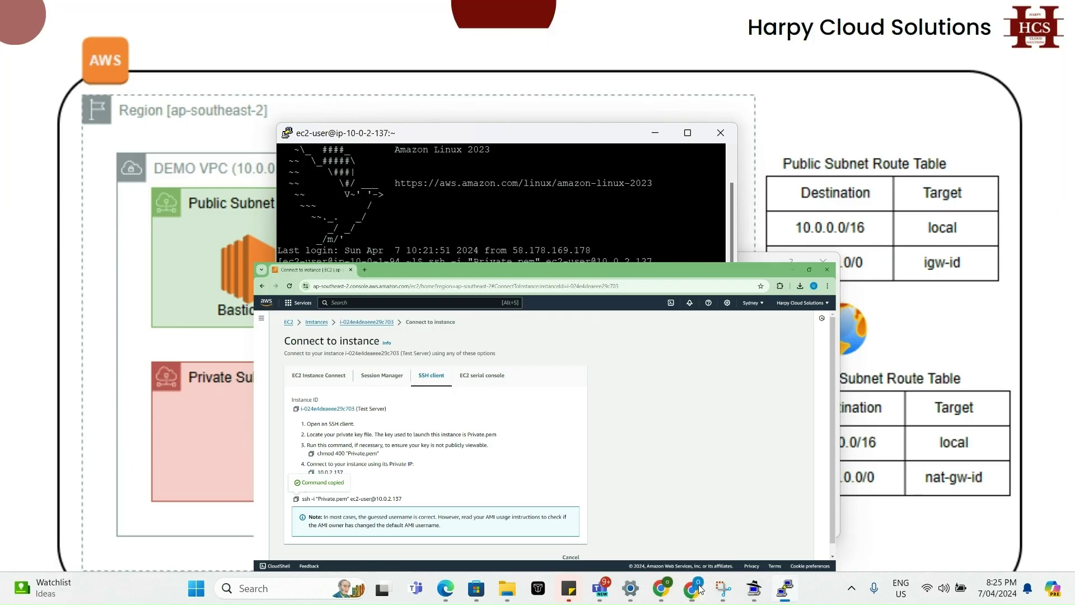
left_click(654, 132)
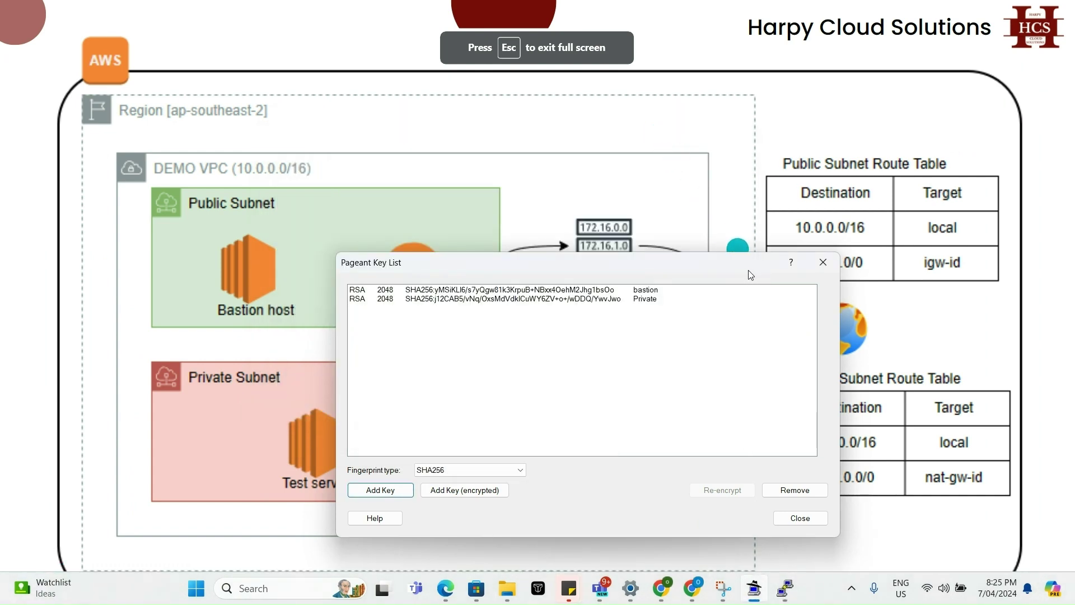